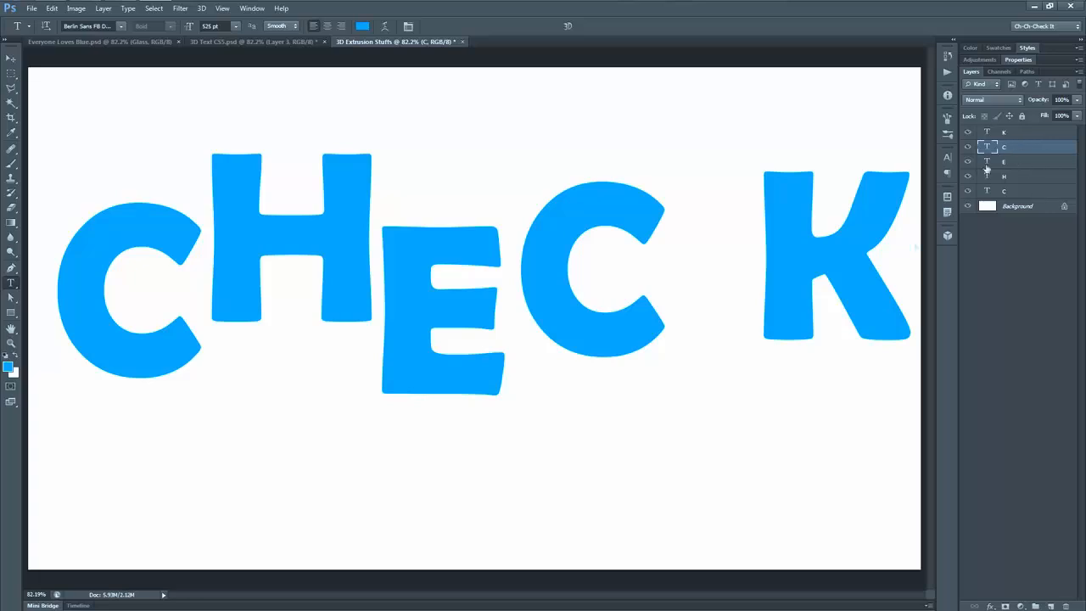
# Step: Move the letter K down and closer to the second C of the word CHECK
pyautogui.moveTo(880, 310); pyautogui.dragTo(831, 371)
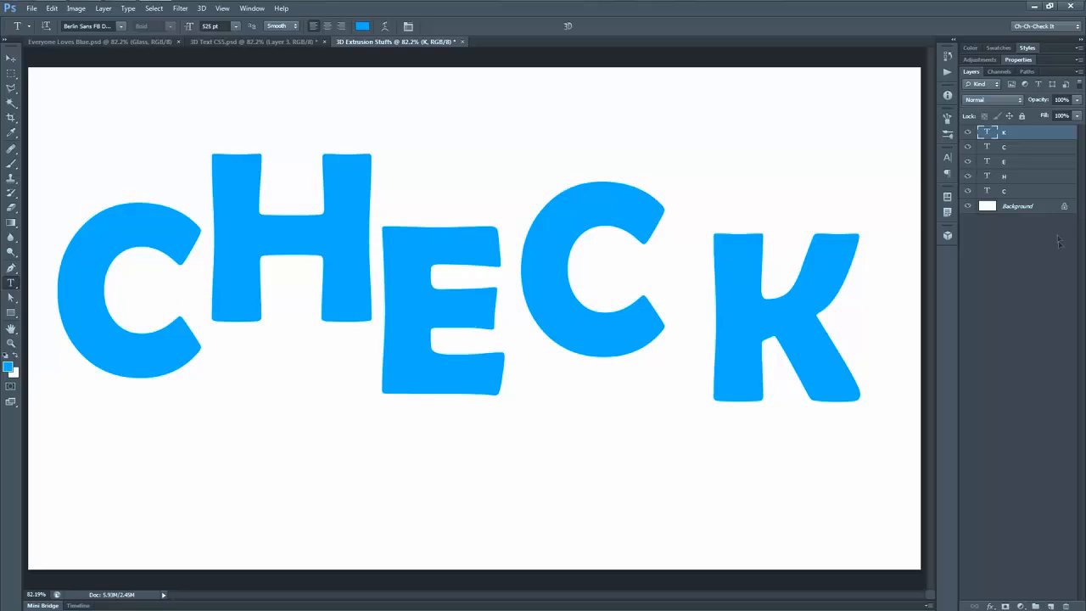
# Step: Add a Gradient Overlay effect with Soft Light blend mode to the first C's text layer
pyautogui.click(1013, 193)
pyautogui.click(990, 605)
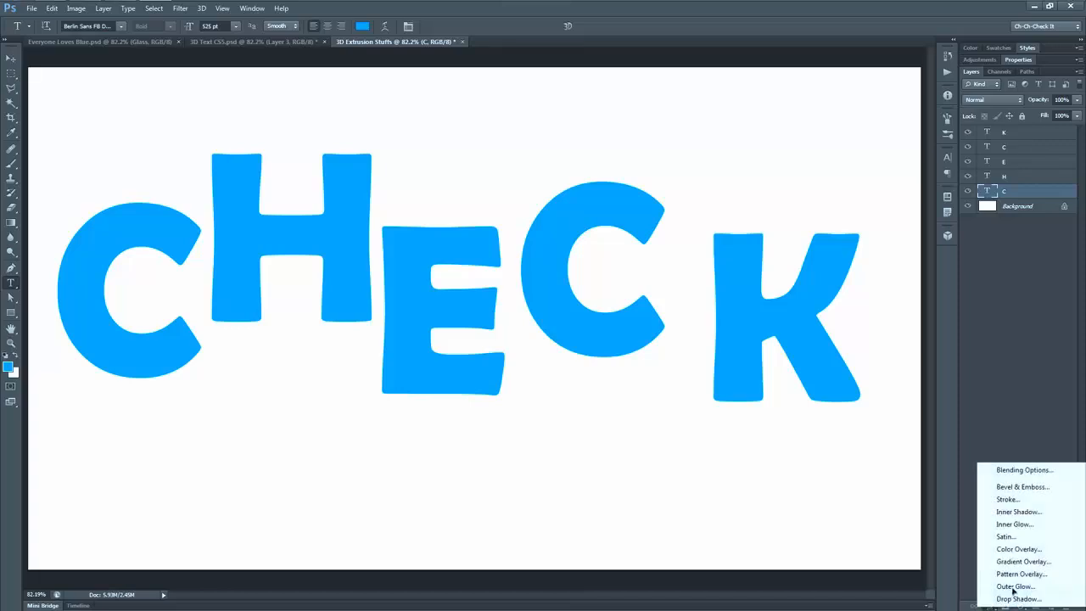
pyautogui.click(1020, 562)
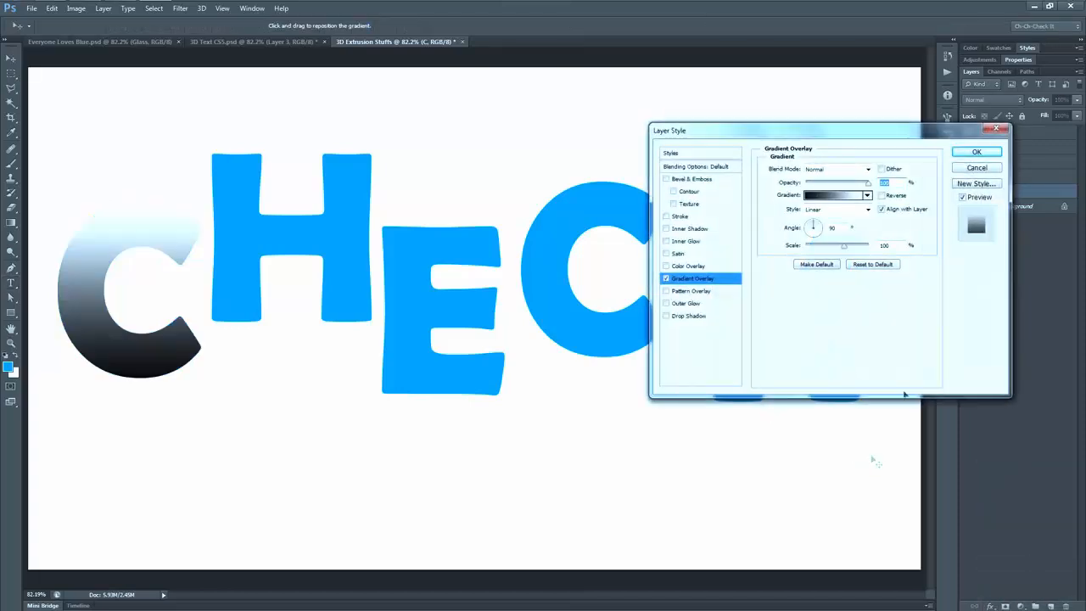
pyautogui.click(811, 172)
pyautogui.click(820, 329)
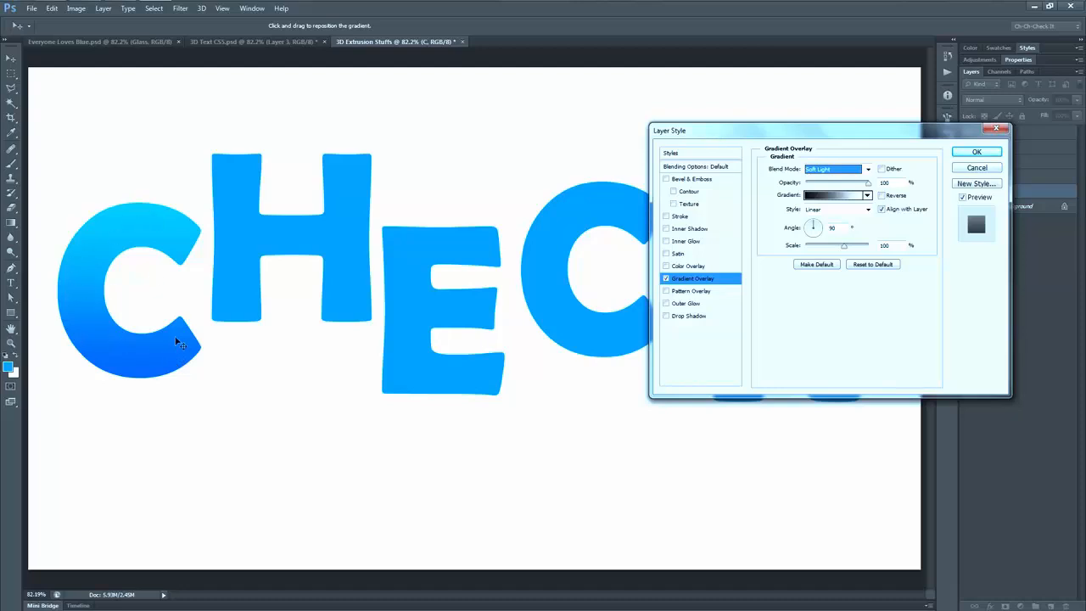
# Step: Add an Inner Glow to the first C with Linear Dodge (Add) blending, 20% opacity and 10% noise
pyautogui.click(691, 242)
pyautogui.click(865, 169)
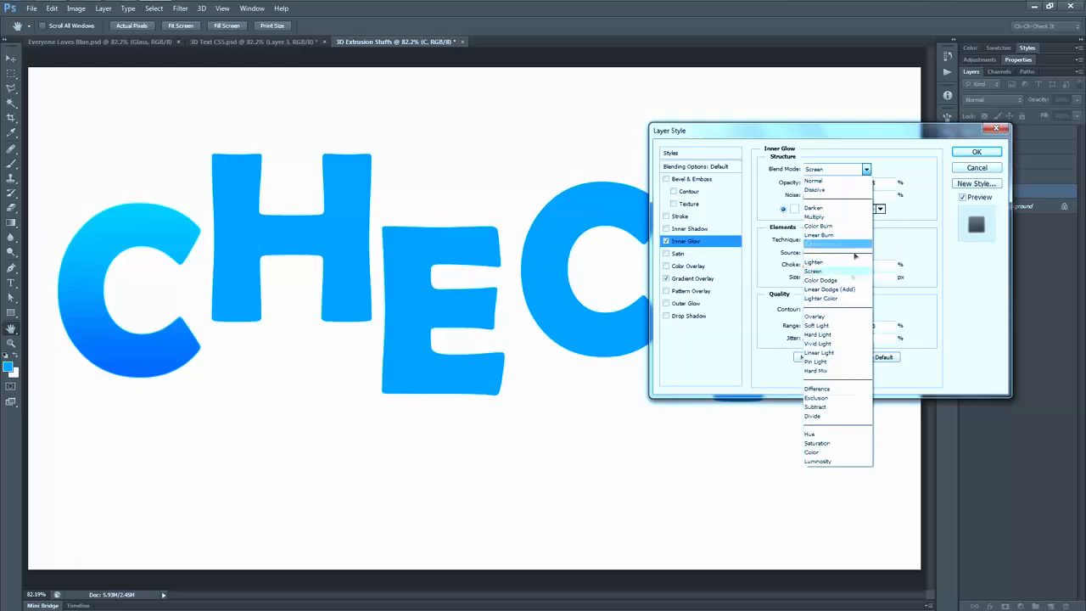
pyautogui.click(829, 290)
pyautogui.doubleClick(874, 182)
pyautogui.write('2')
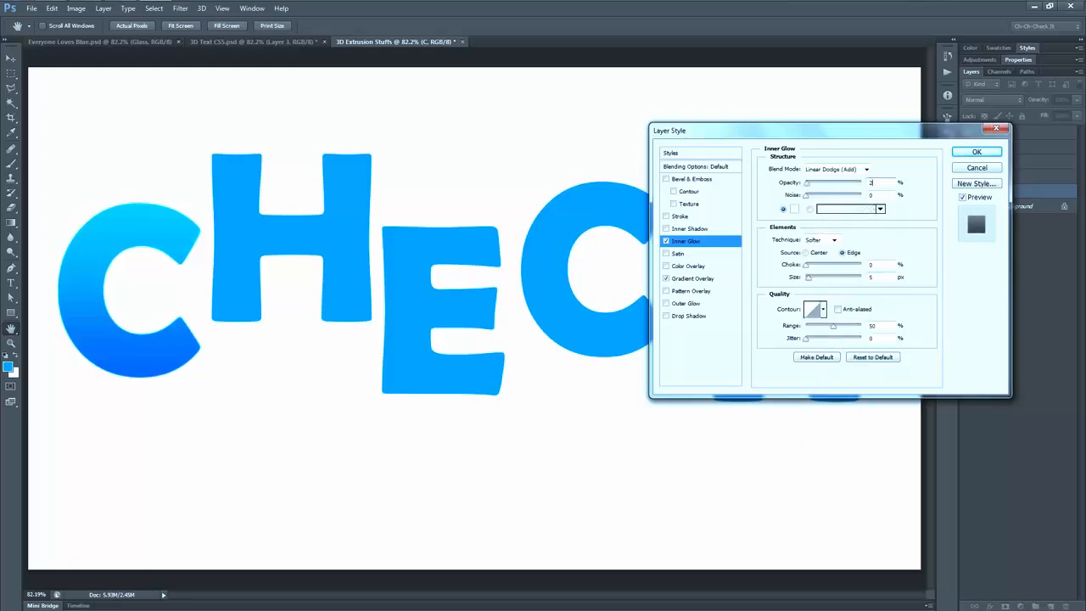
pyautogui.write('0')
pyautogui.press('Tab')
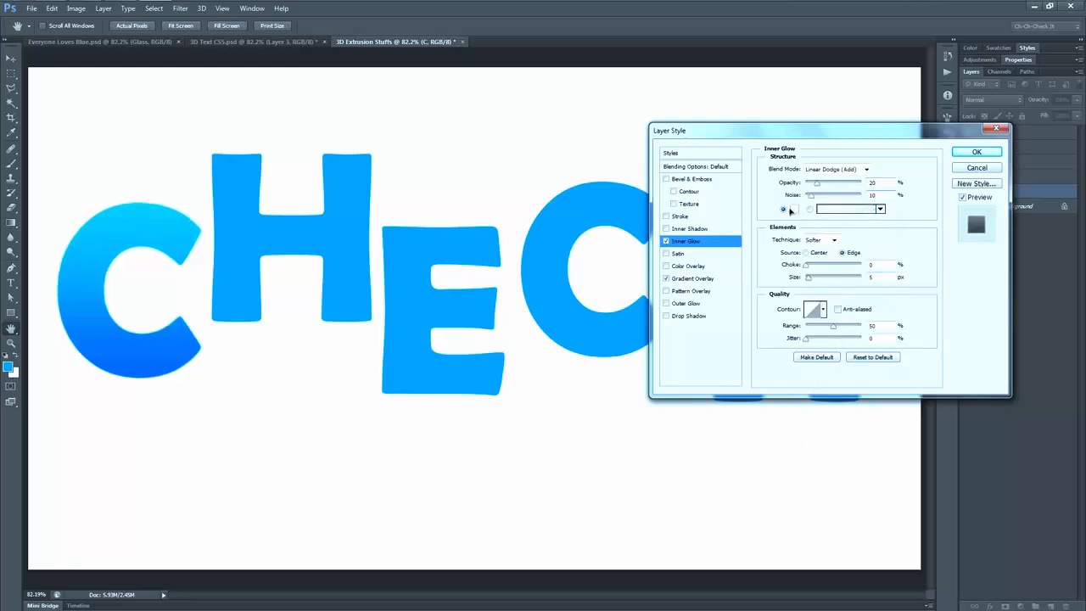
# Step: Set the inner glow colour to white and its size to 45 px, and apply the layer style
pyautogui.click(795, 210)
pyautogui.click(779, 178)
pyautogui.doubleClick(874, 277)
pyautogui.write('45')
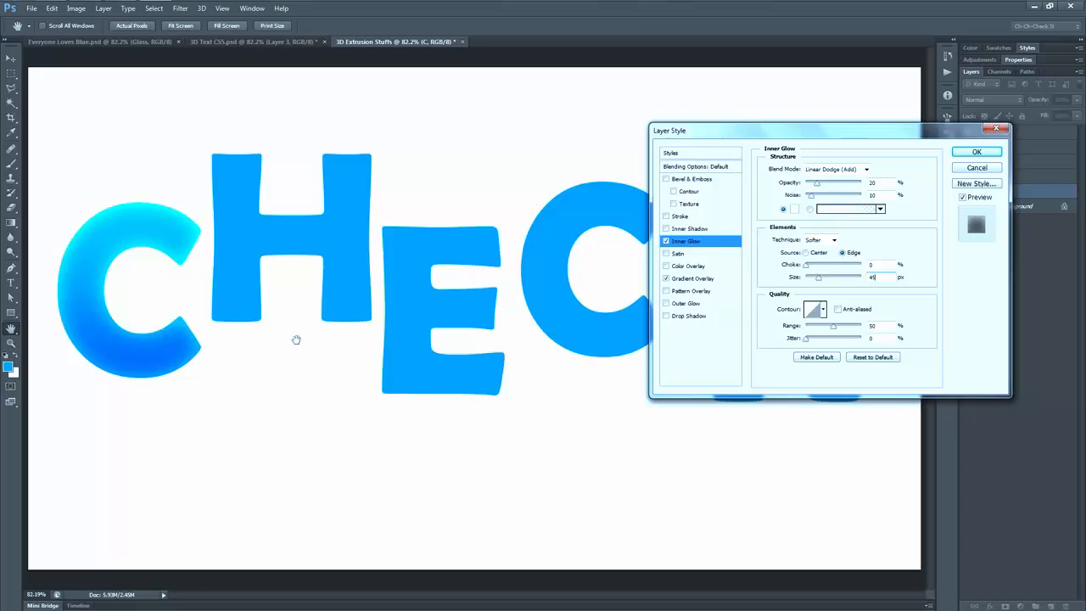
pyautogui.click(982, 151)
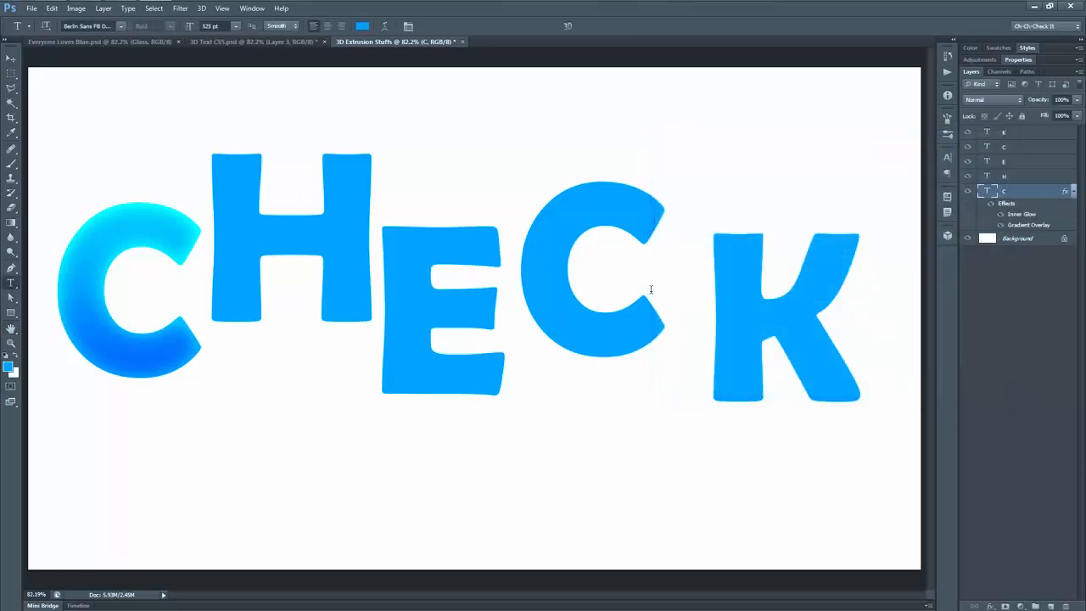
# Step: Copy the first C's layer style and paste it onto the H, E, second C and K layers
pyautogui.rightClick(1066, 194)
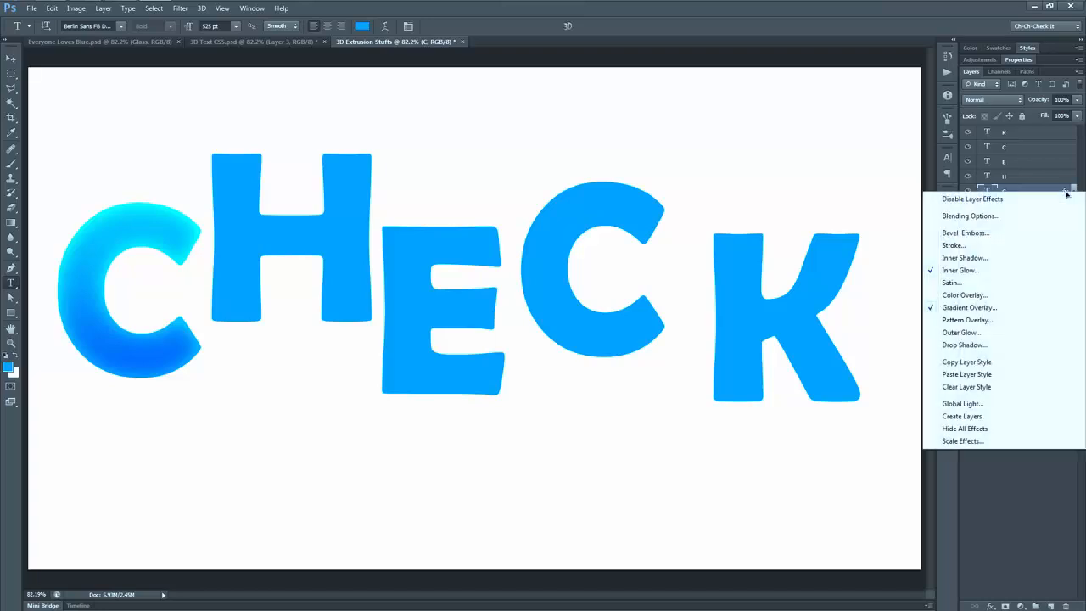
pyautogui.click(1001, 362)
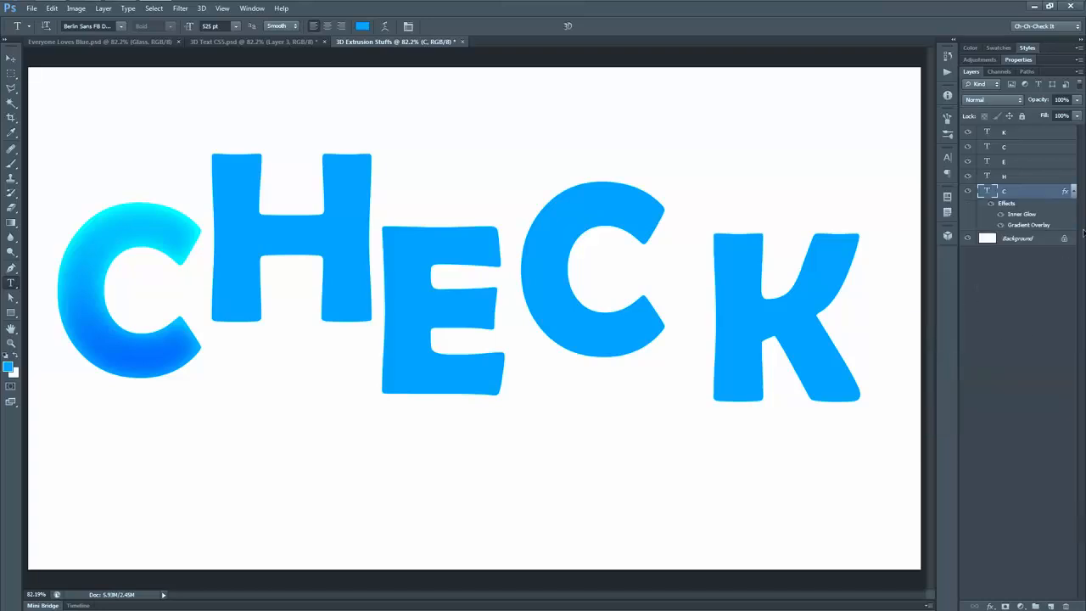
pyautogui.click(1019, 178)
pyautogui.keyDown('shift'); pyautogui.click(1022, 136); pyautogui.keyUp('shift')
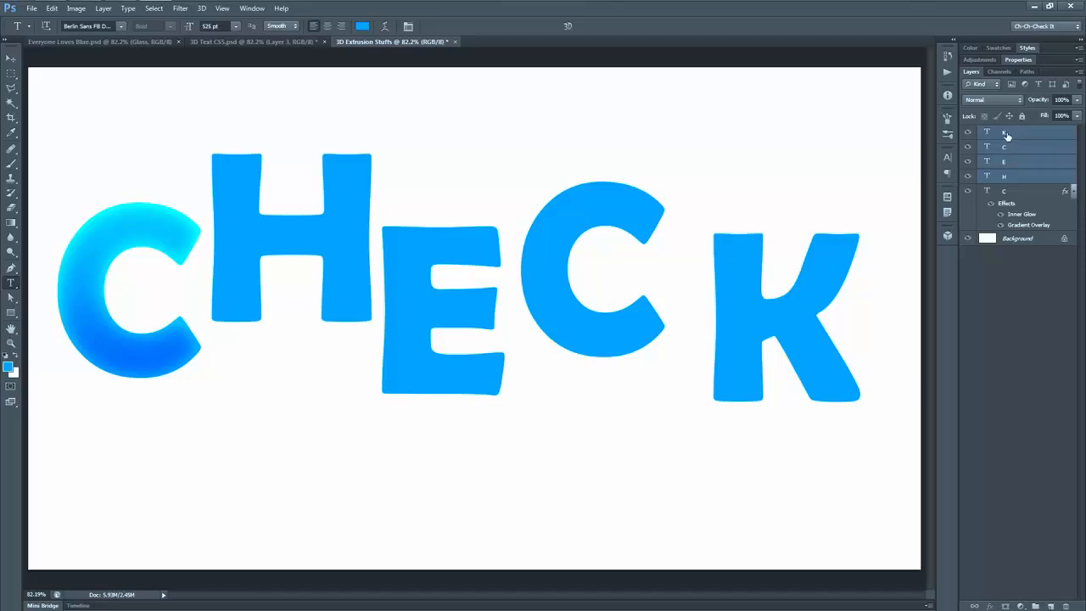
pyautogui.rightClick(1008, 136)
pyautogui.click(980, 431)
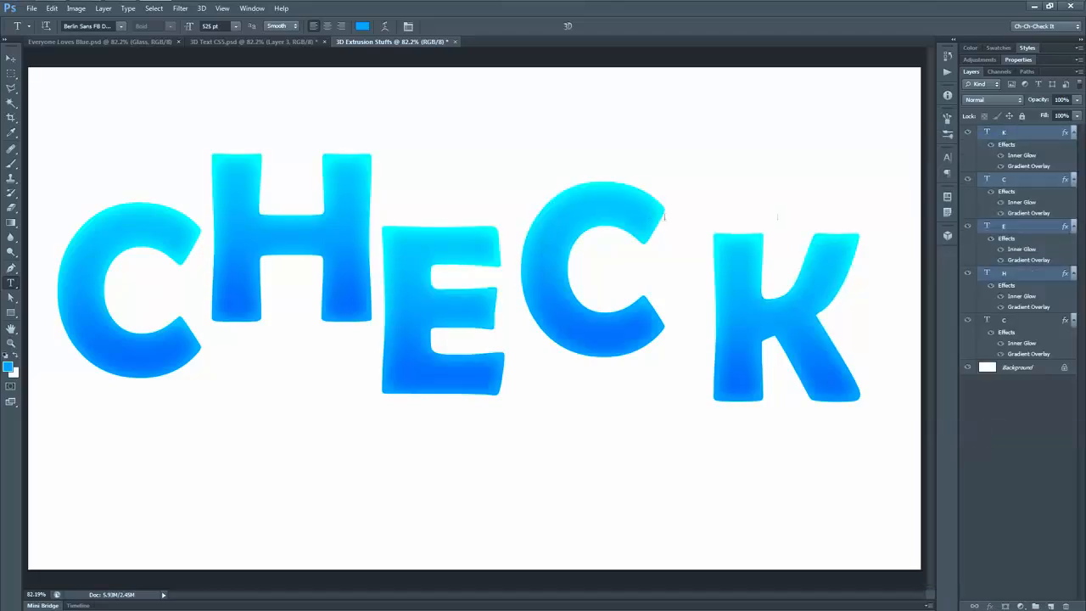
# Step: Collapse the layers' effect lists and rasterize the layer styles of all five letter layers together
pyautogui.keyDown('alt'); pyautogui.click(1074, 136); pyautogui.keyUp('alt')
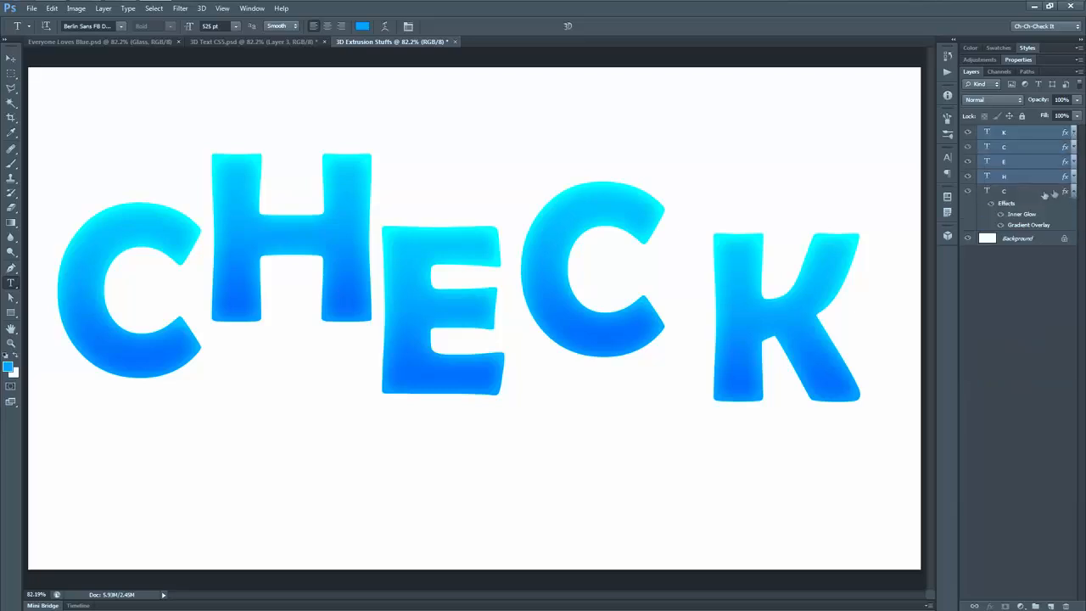
pyautogui.click(1072, 193)
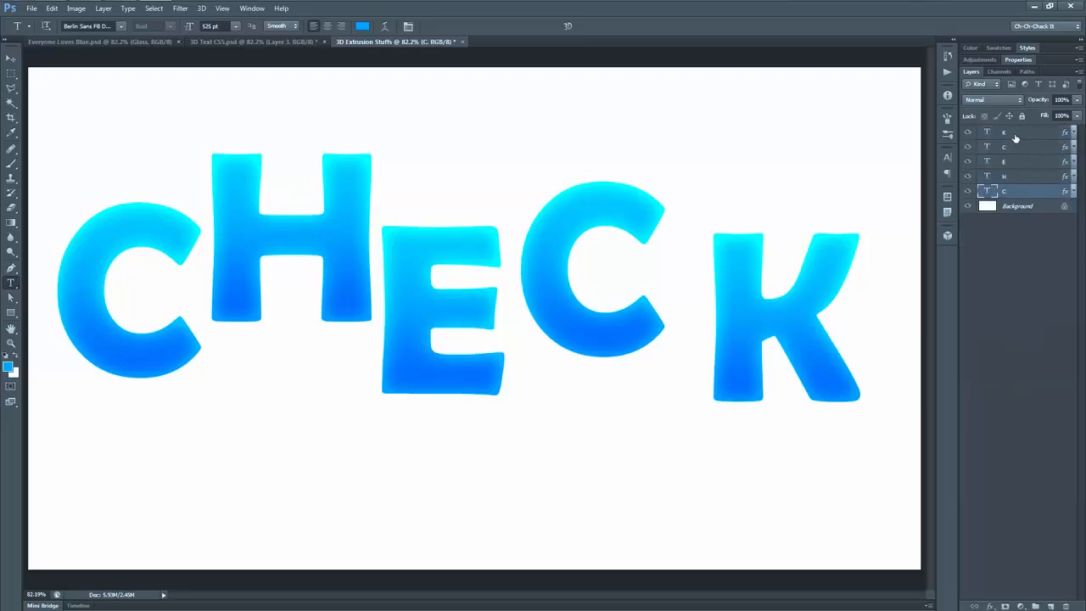
pyautogui.keyDown('shift'); pyautogui.click(1016, 137); pyautogui.keyUp('shift')
pyautogui.rightClick(1008, 163)
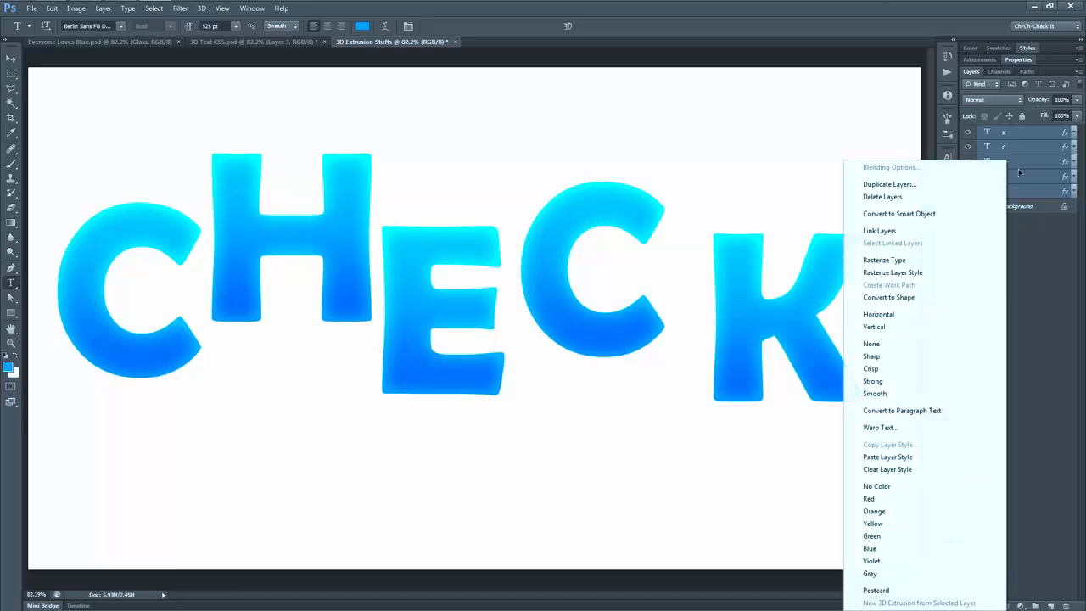
pyautogui.click(927, 272)
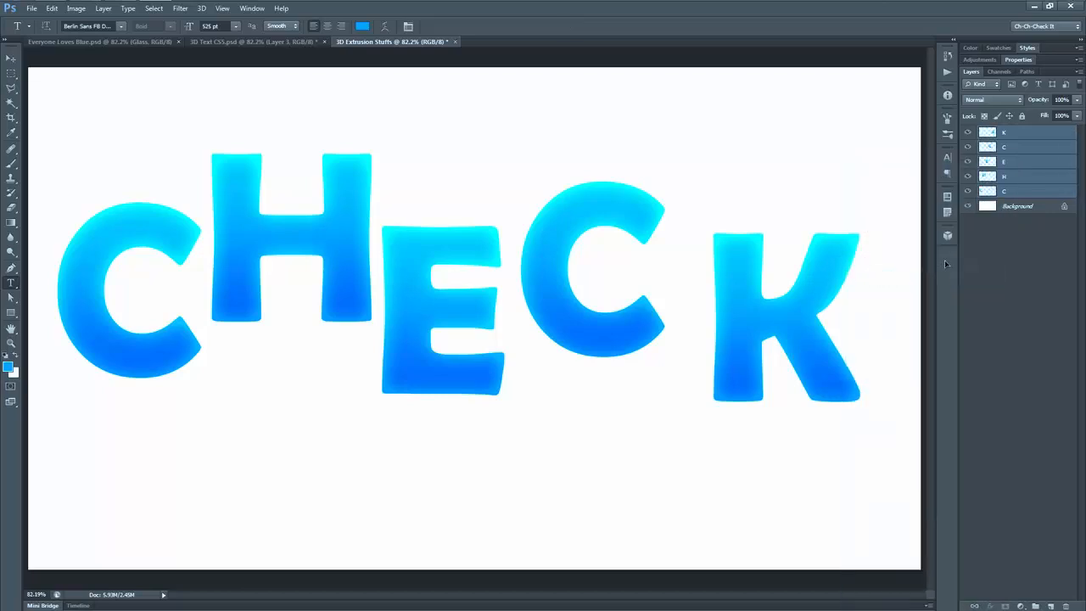
# Step: Create a new 3D extrusion from the first C layer and switch to the 3D workspace
pyautogui.click(1019, 194)
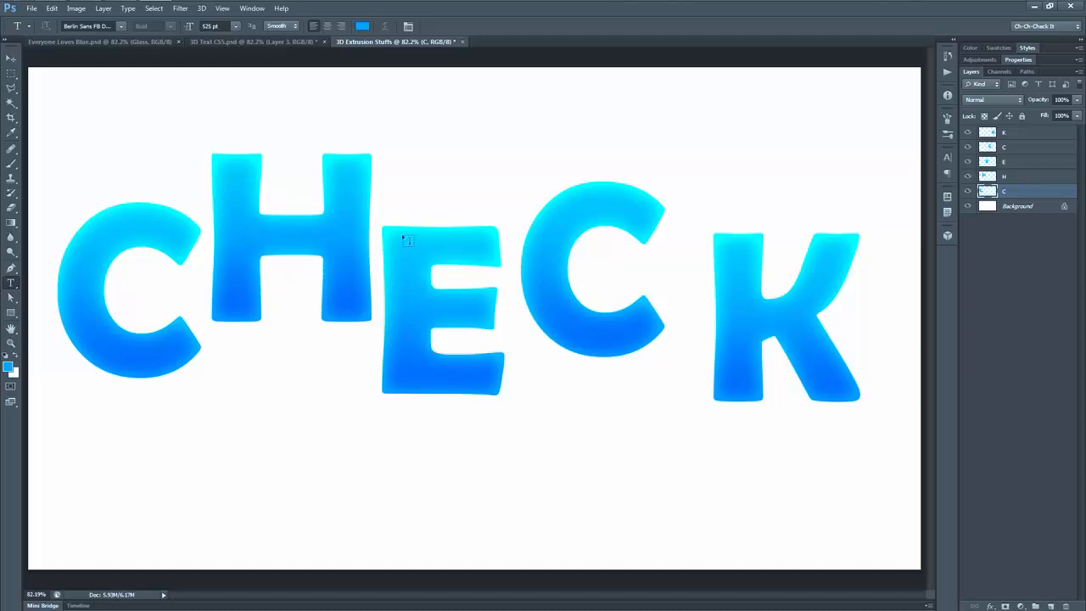
pyautogui.click(202, 8)
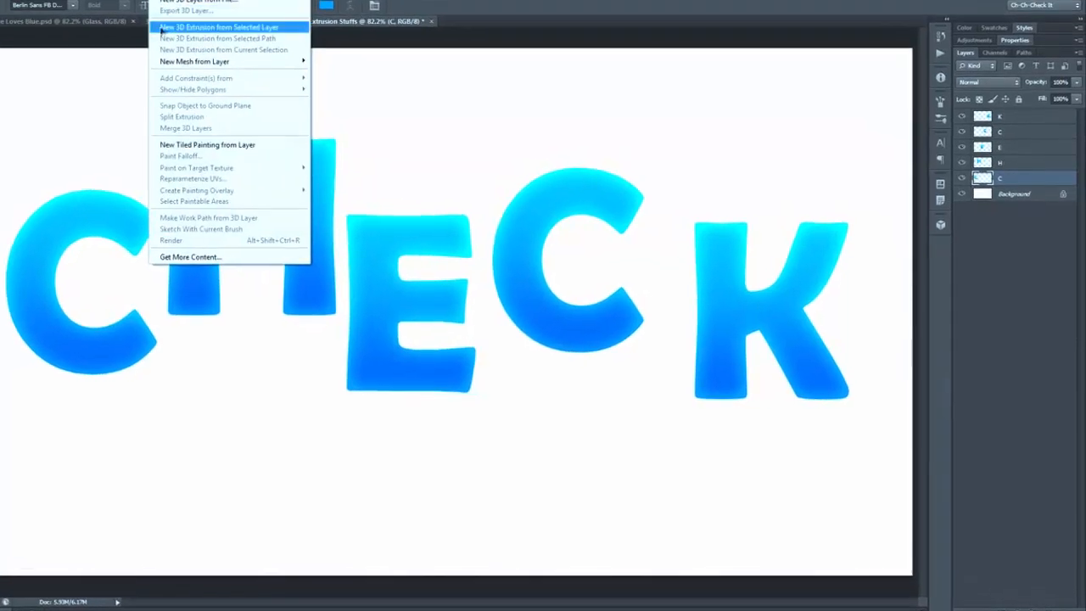
pyautogui.click(289, 30)
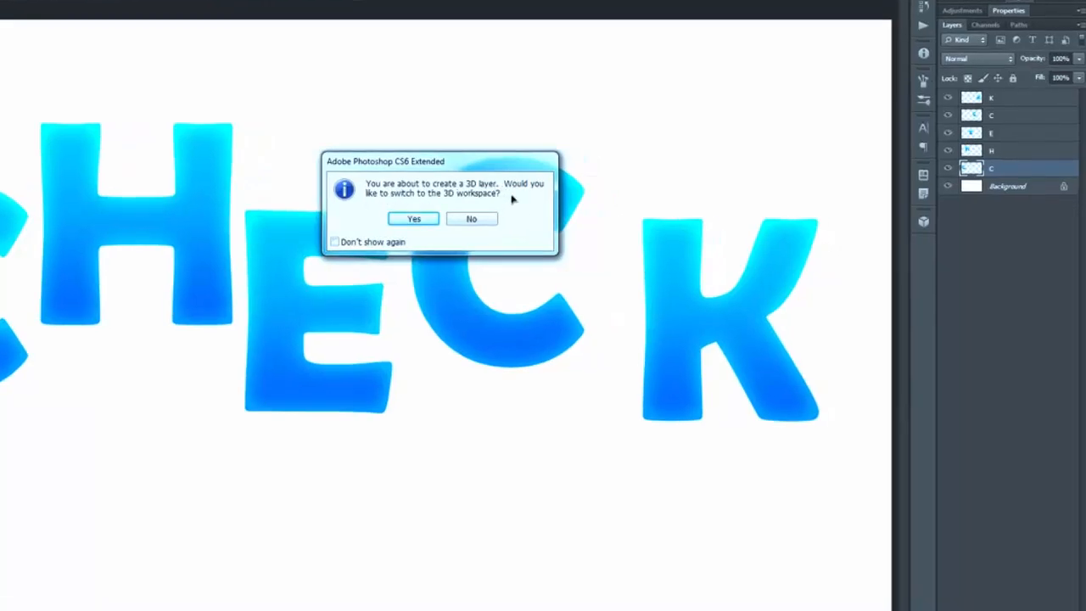
pyautogui.click(413, 218)
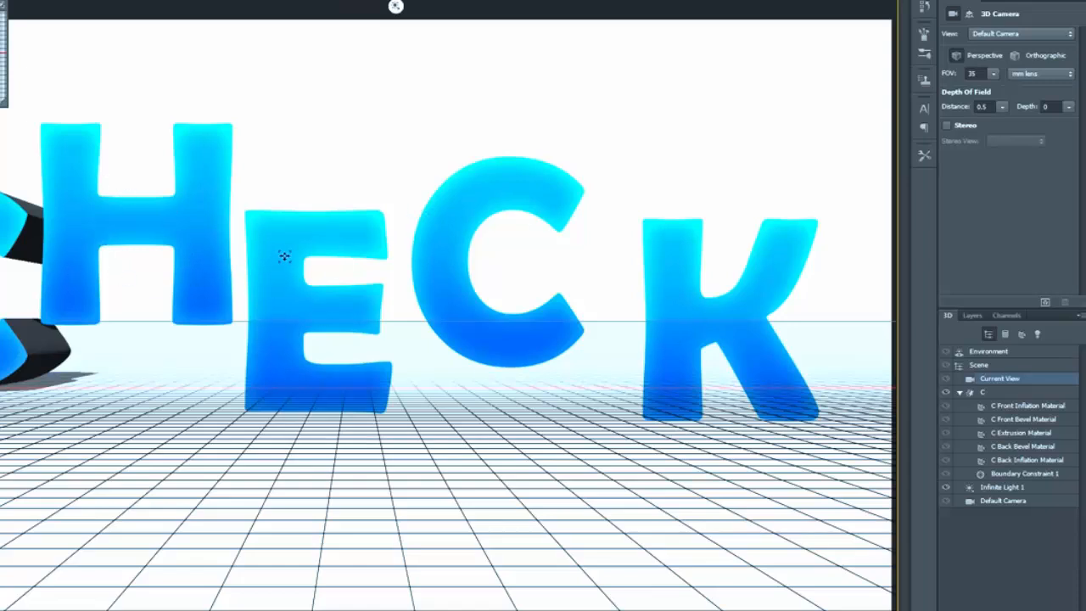
# Step: Hide the H, E, second C and K layers and return to the list of 3D scene objects
pyautogui.click(972, 315)
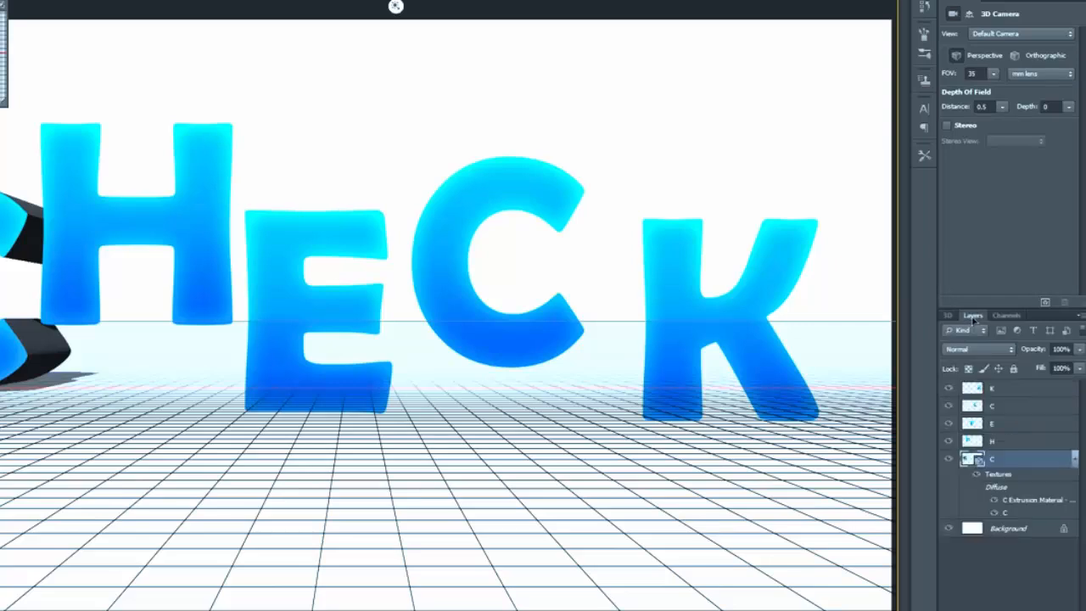
pyautogui.moveTo(950, 429); pyautogui.dragTo(949, 387)
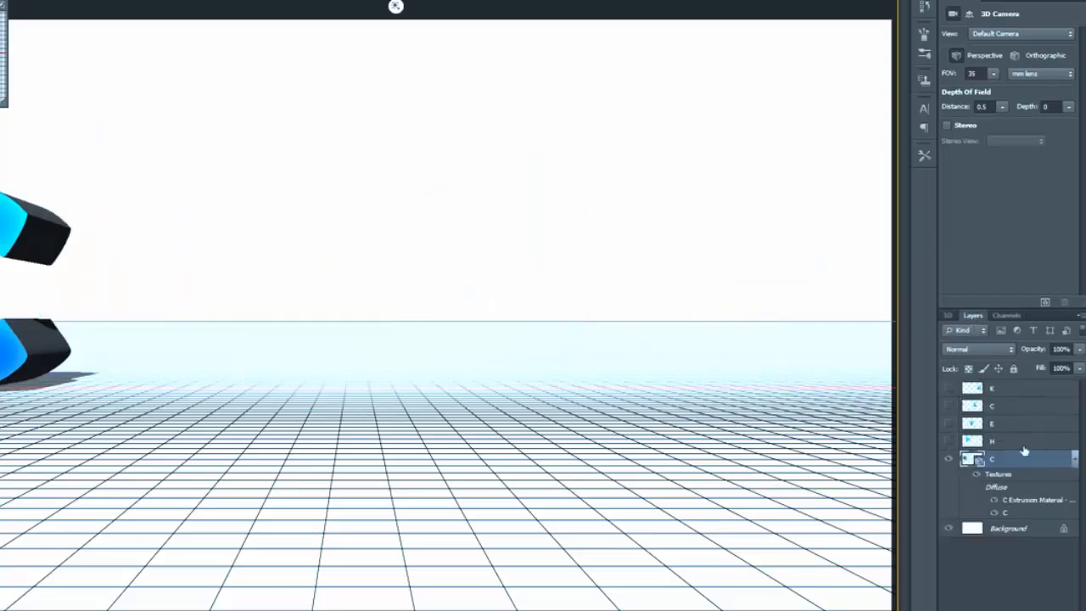
pyautogui.click(948, 315)
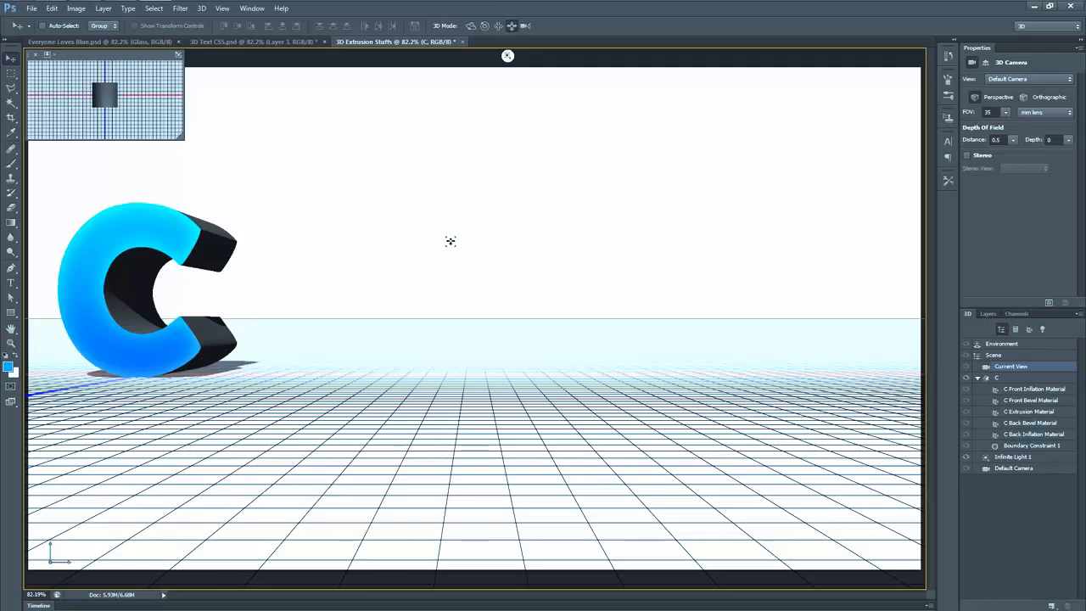
# Step: Rotate the 3D C mesh slightly about its vertical axis, testing its roll and bringing it back nearly upright
pyautogui.click(1008, 380)
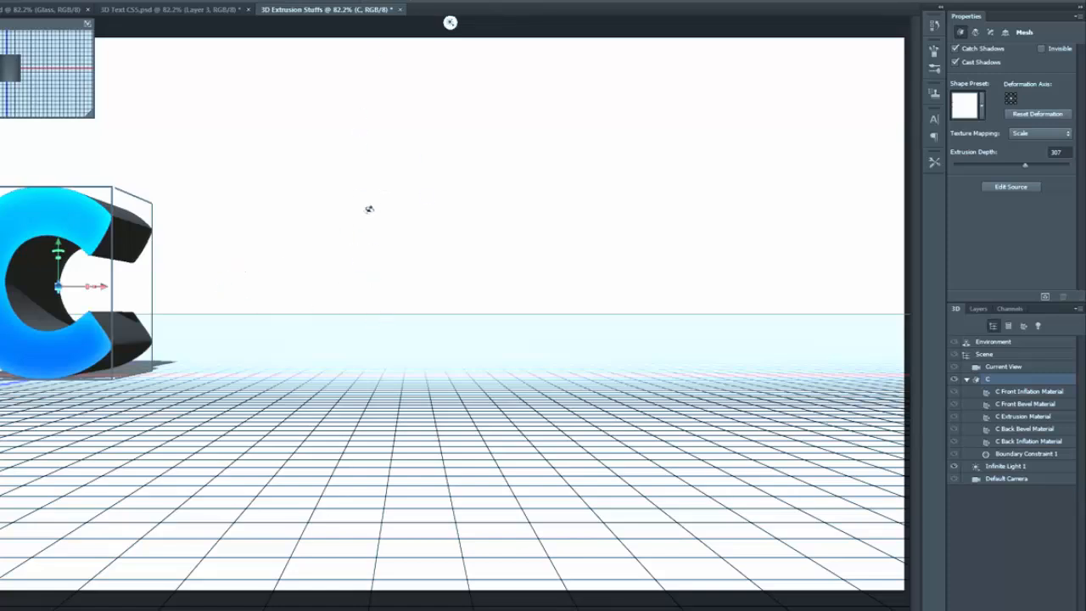
pyautogui.moveTo(369, 209); pyautogui.dragTo(407, 268)
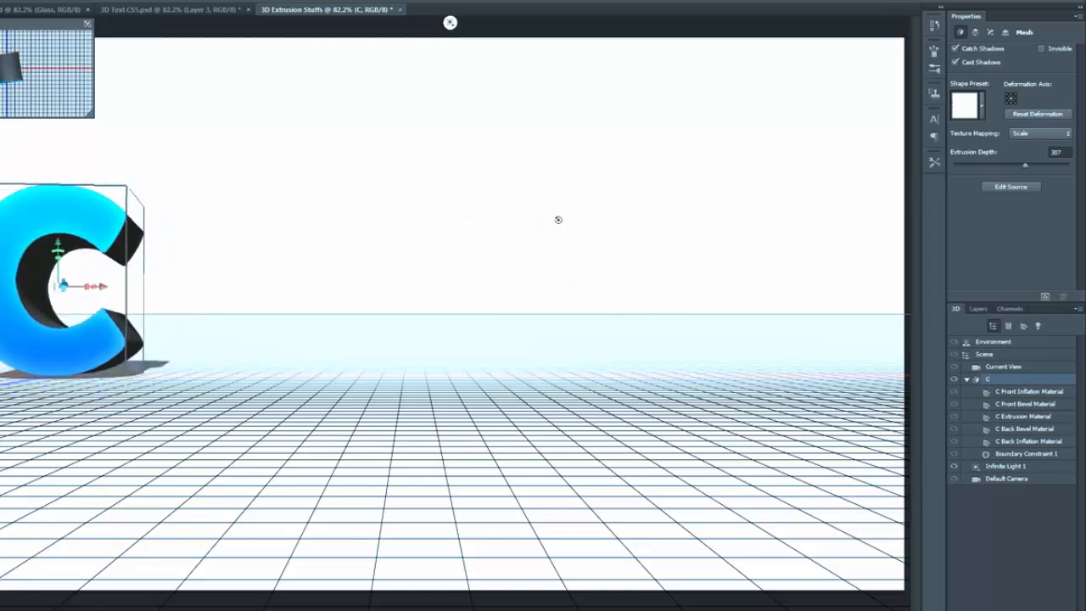
pyautogui.moveTo(268, 225); pyautogui.dragTo(212, 187)
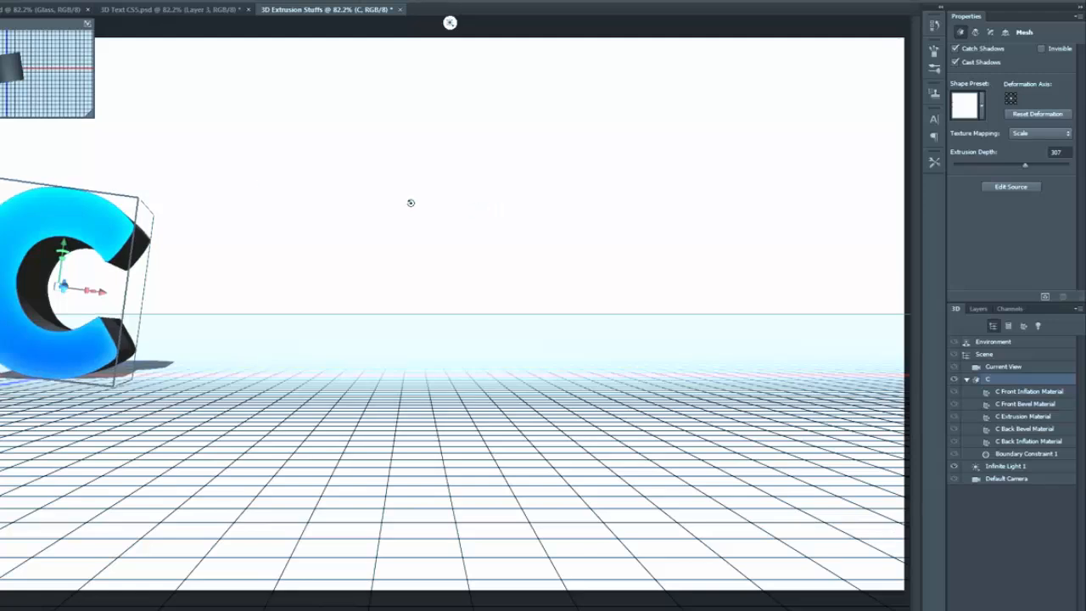
pyautogui.moveTo(411, 203); pyautogui.dragTo(386, 205)
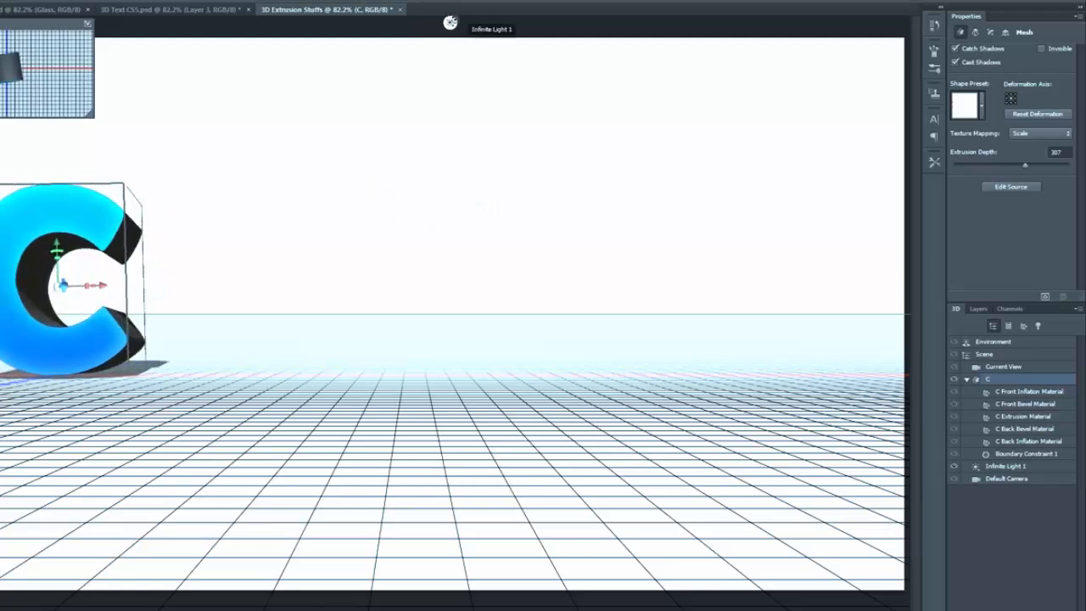
# Step: Lift the C mesh above the ground plane, shift it to the right and slide it closer to the camera
pyautogui.moveTo(334, 260); pyautogui.dragTo(580, 228)
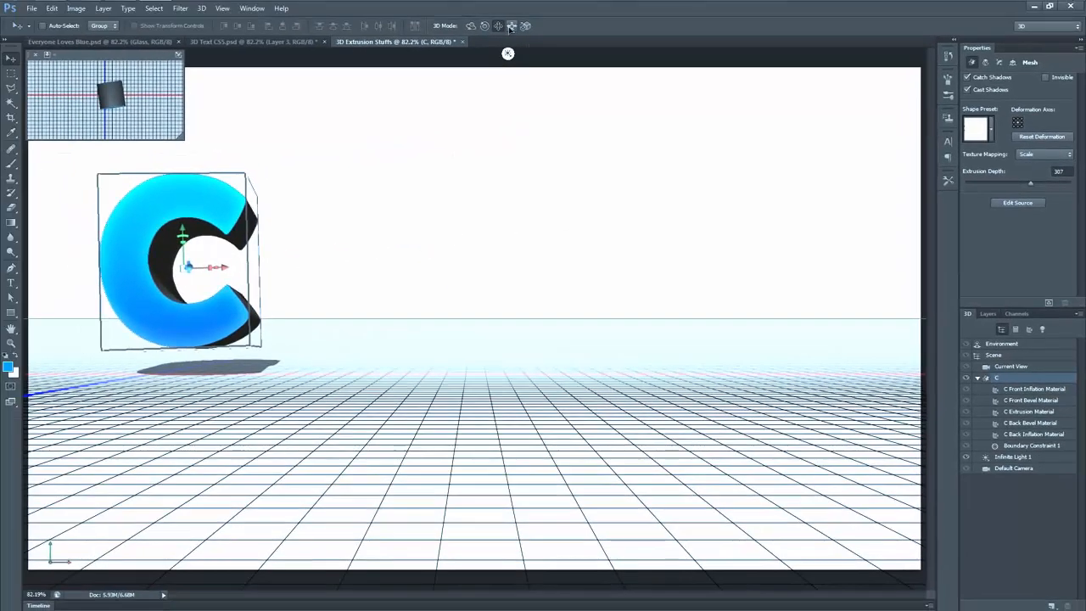
pyautogui.moveTo(416, 229); pyautogui.dragTo(518, 352)
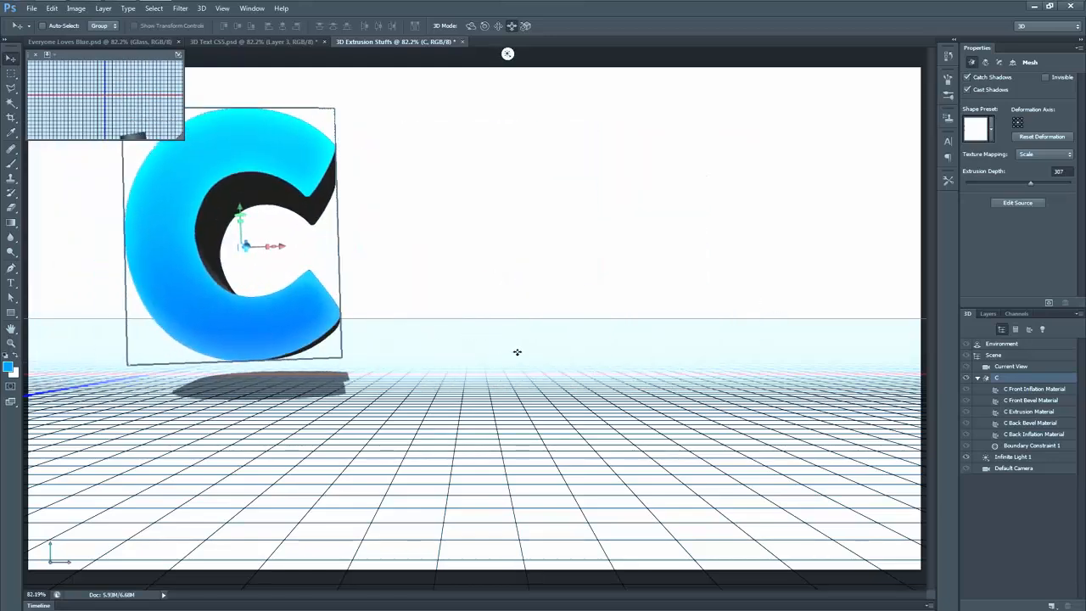
# Step: Try scaling up the C mesh, and undo the scaling
pyautogui.click(526, 25)
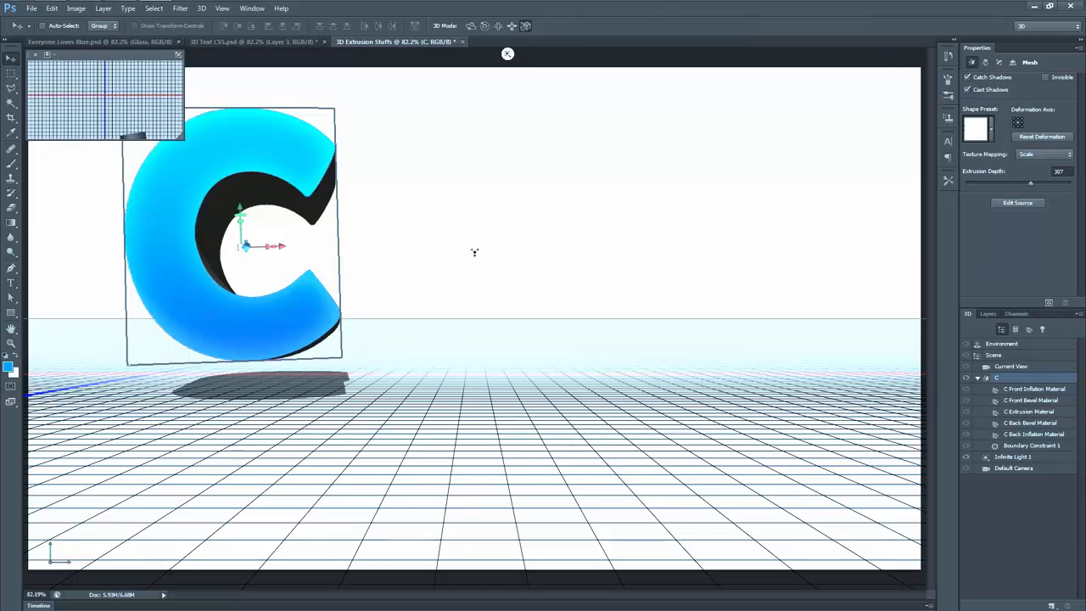
pyautogui.moveTo(510, 210); pyautogui.dragTo(499, 96)
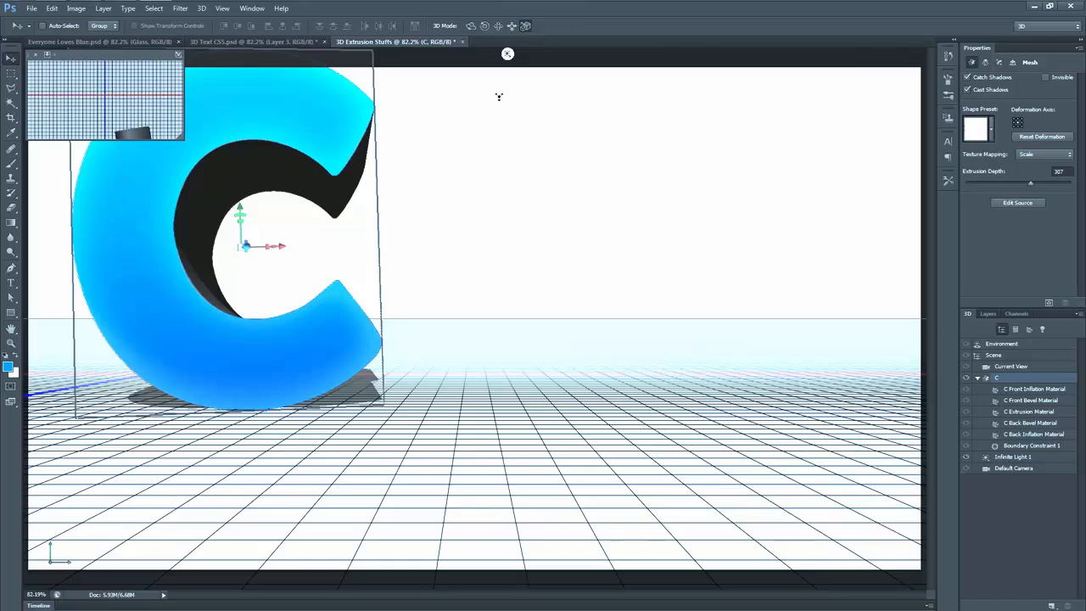
pyautogui.hotkey('ctrl', 'z')
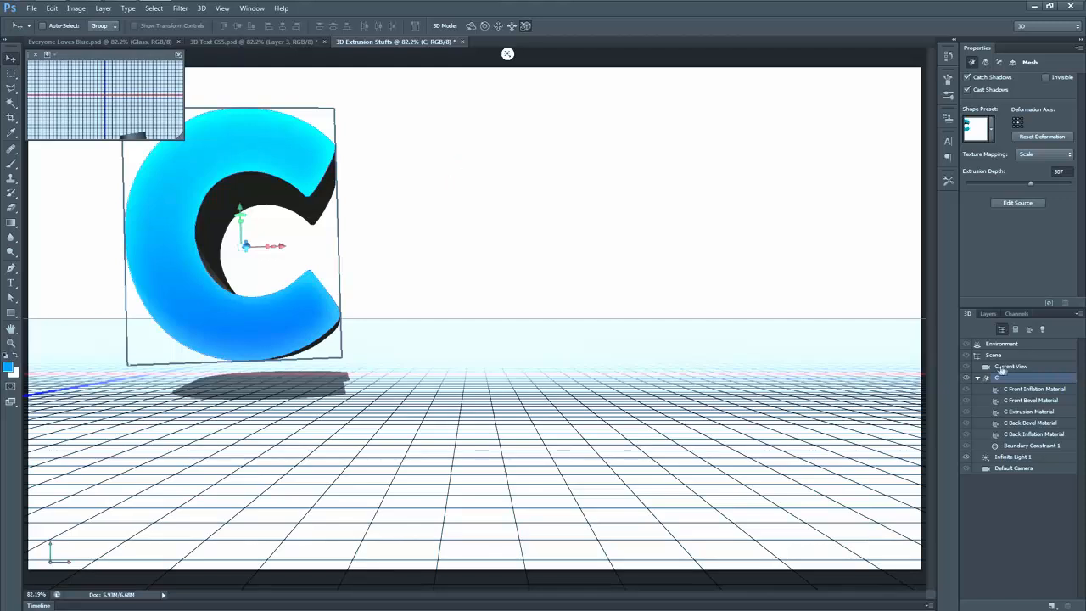
# Step: Pan the current camera view so the C sits lower on the canvas, and reselect the C mesh
pyautogui.click(1027, 369)
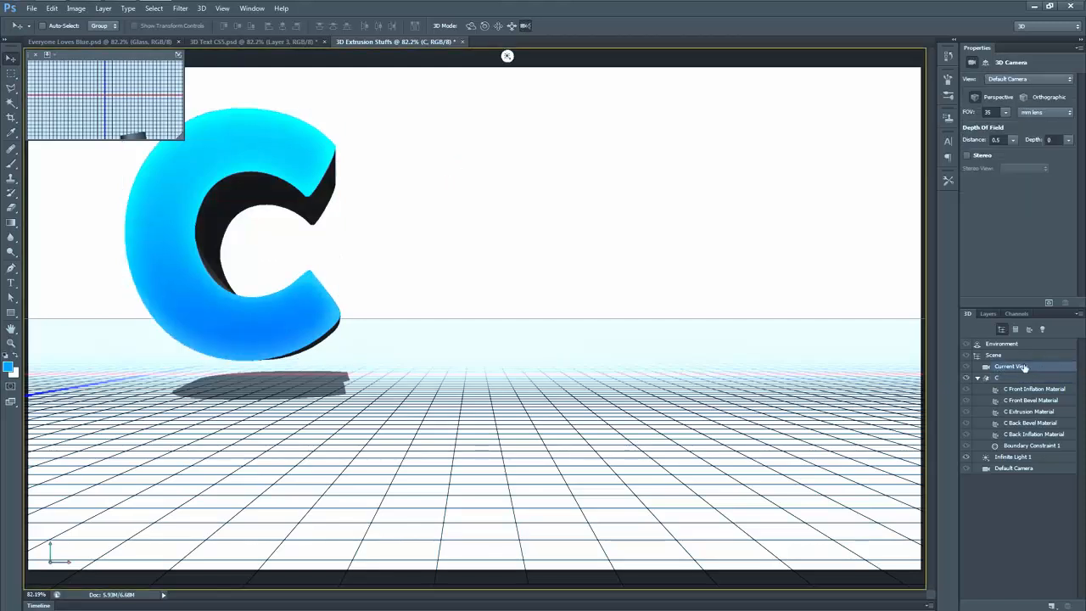
pyautogui.click(498, 26)
pyautogui.moveTo(508, 125); pyautogui.dragTo(506, 218)
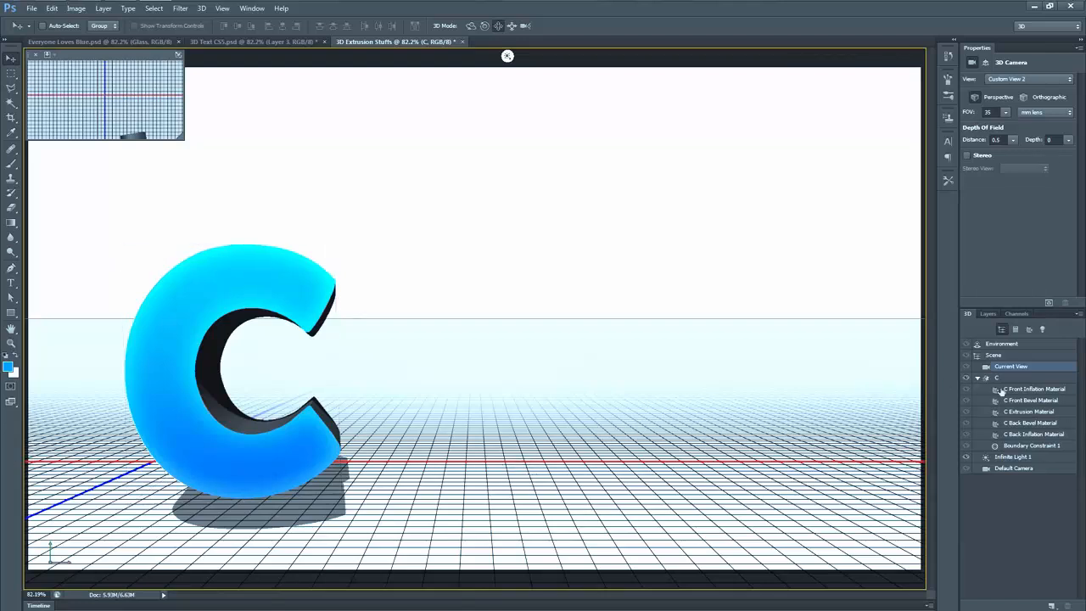
pyautogui.click(1022, 379)
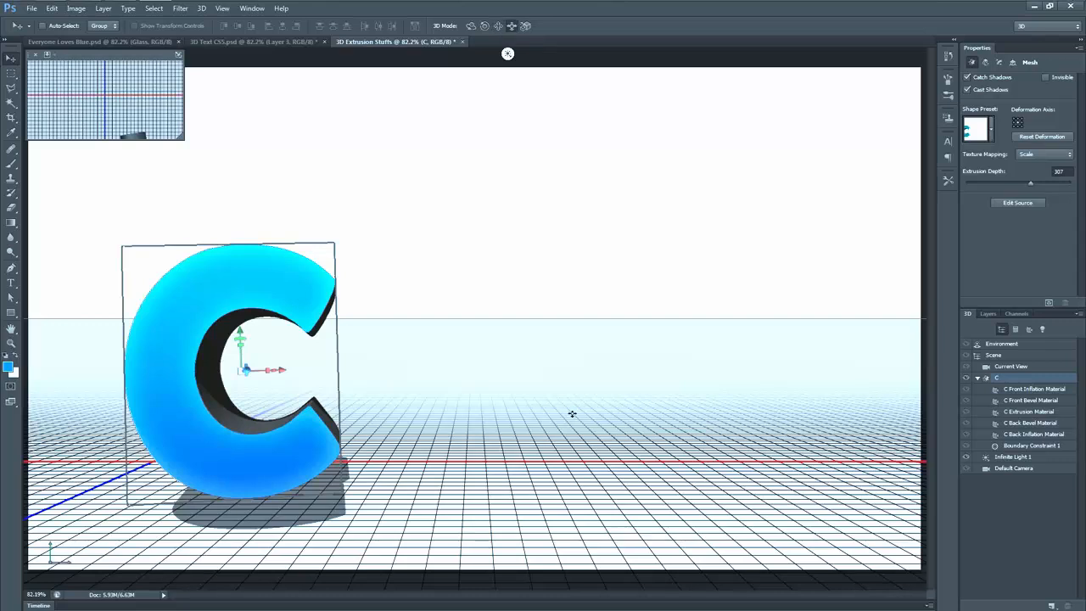
# Step: Push the C mesh back and lift it above the ground, then tilt it counterclockwise and turn it slightly to expose its extruded side
pyautogui.moveTo(572, 412); pyautogui.dragTo(521, 374)
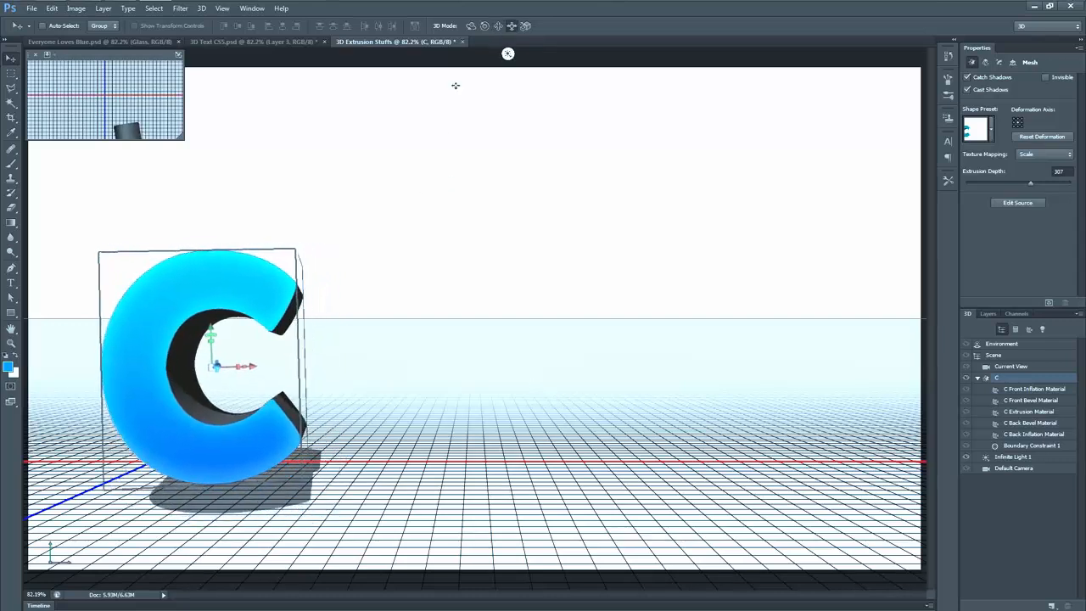
pyautogui.moveTo(592, 358); pyautogui.dragTo(592, 331)
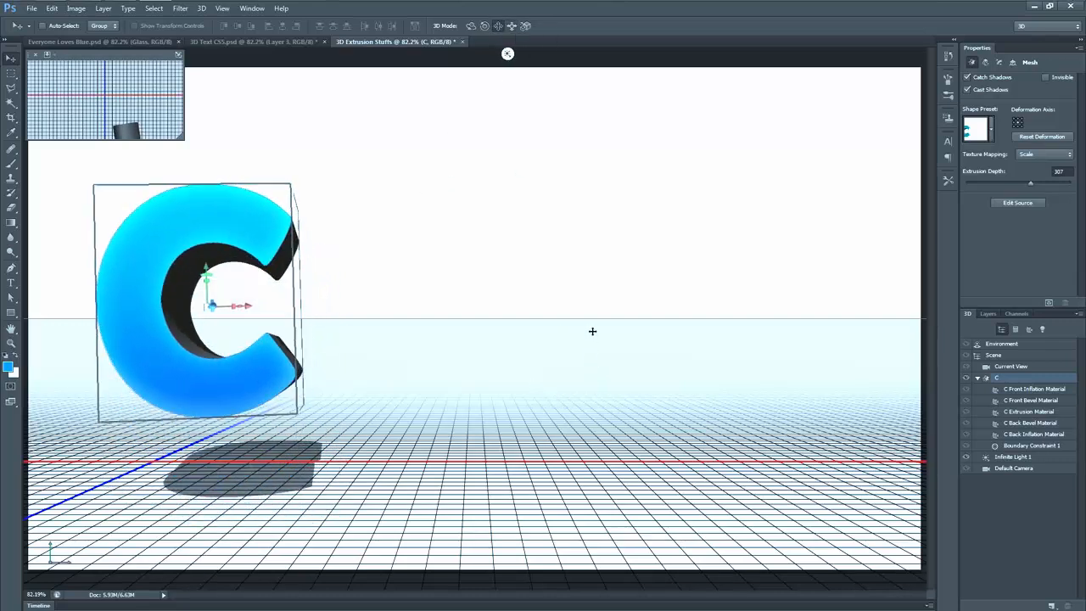
pyautogui.click(486, 27)
pyautogui.moveTo(566, 187); pyautogui.dragTo(519, 182)
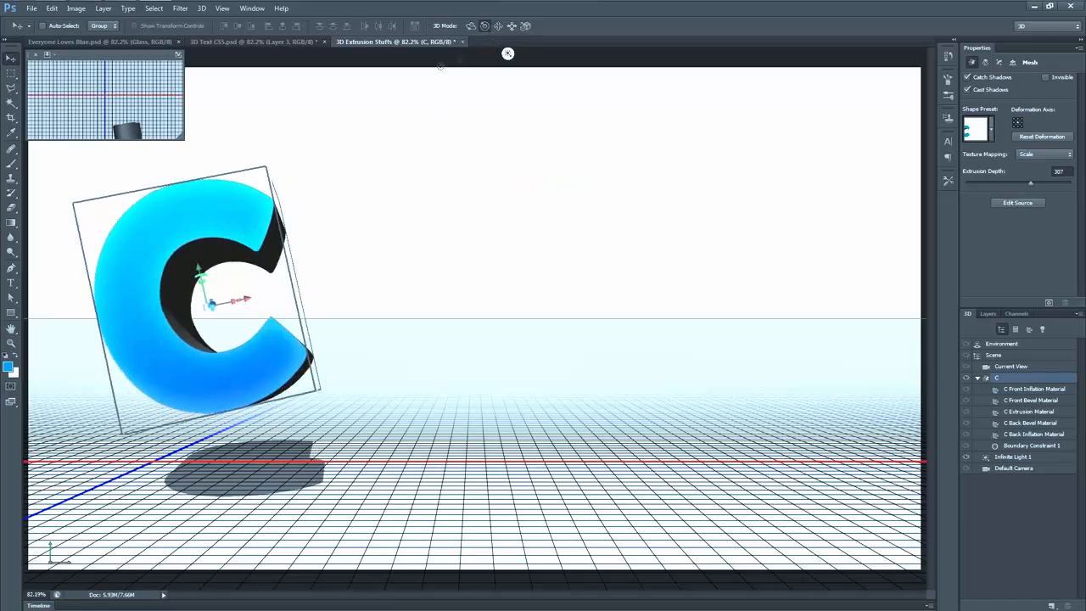
pyautogui.click(472, 26)
pyautogui.moveTo(493, 268); pyautogui.dragTo(480, 269)
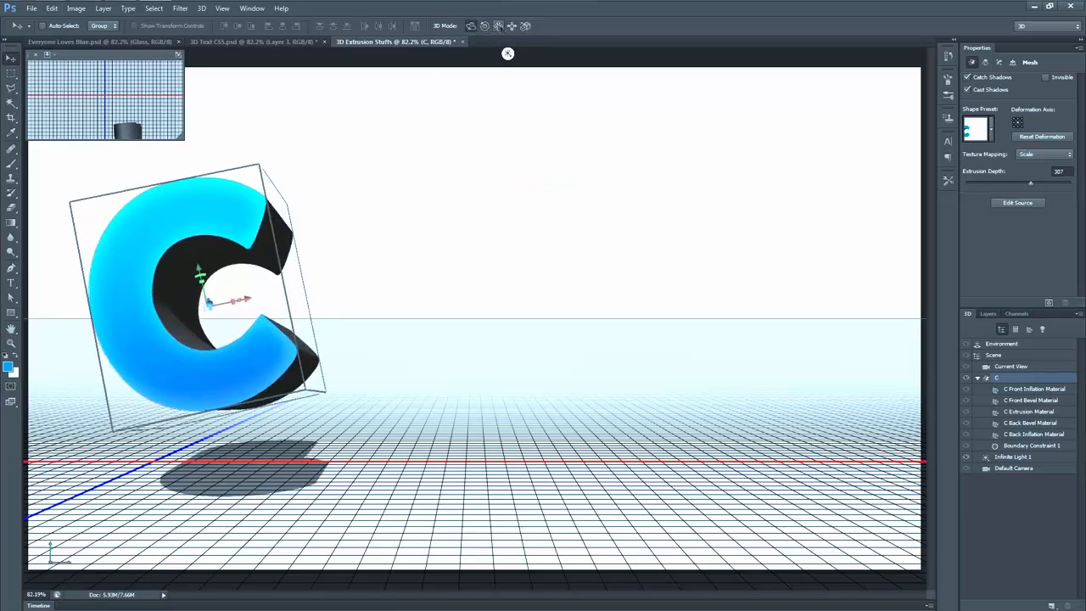
pyautogui.click(498, 25)
pyautogui.moveTo(538, 163); pyautogui.dragTo(528, 173)
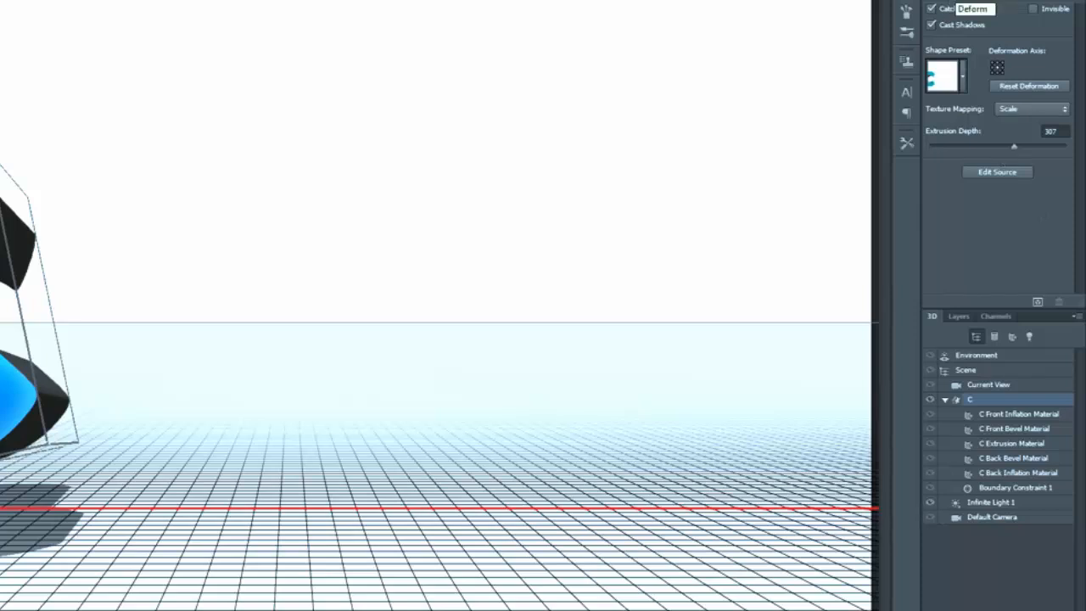
# Step: Deform the C with extrusion depth 2500, taper 0%, twist -609°, horizontal bend -22° and a vertical bend, and select its extrusion material
pyautogui.click(954, 1)
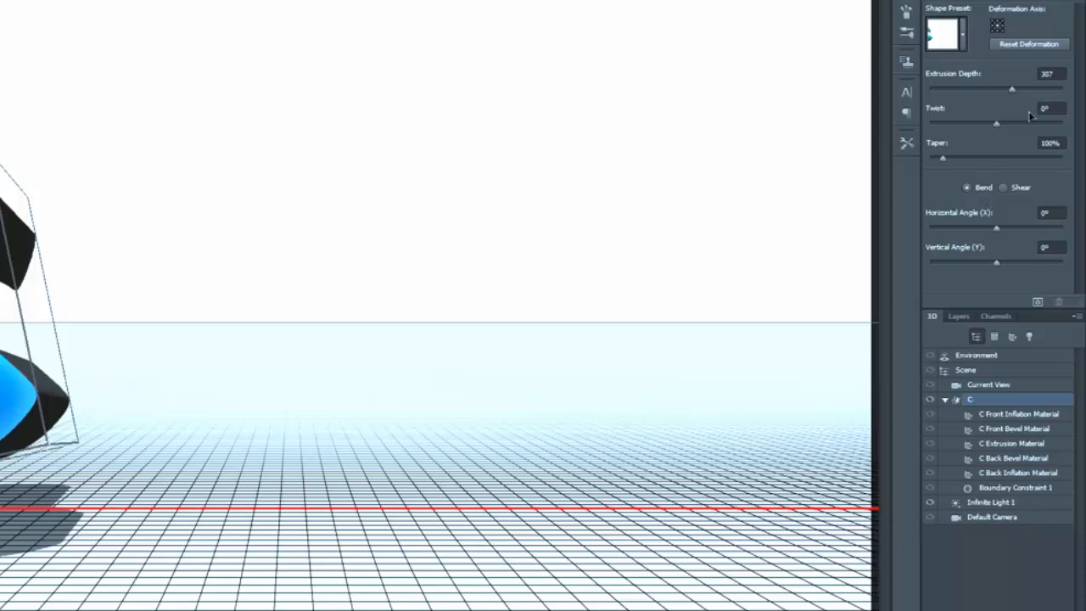
pyautogui.moveTo(1012, 91); pyautogui.dragTo(1079, 93)
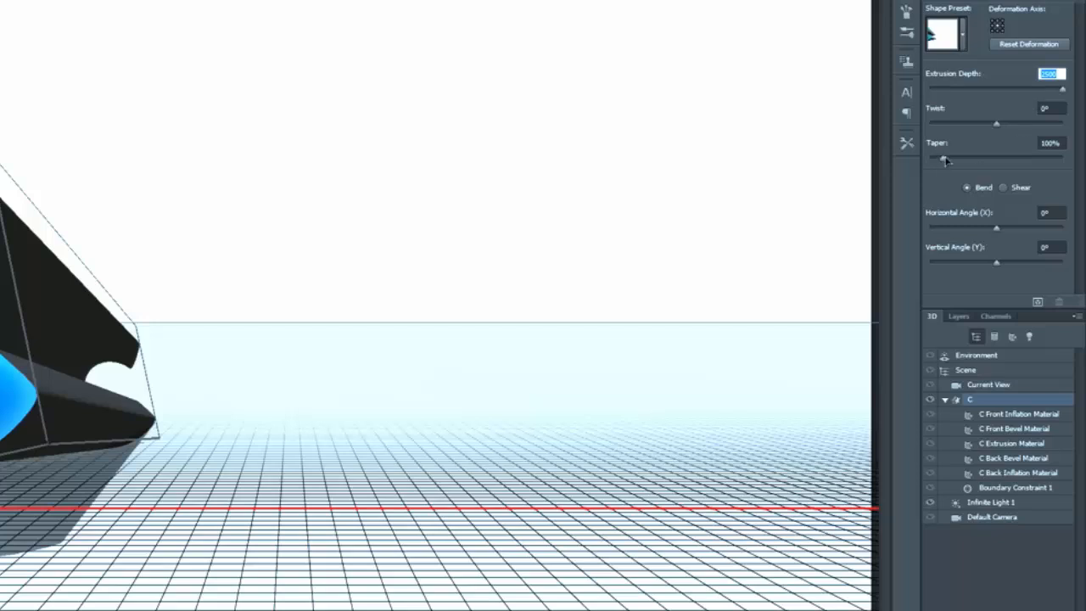
pyautogui.moveTo(944, 159); pyautogui.dragTo(925, 161)
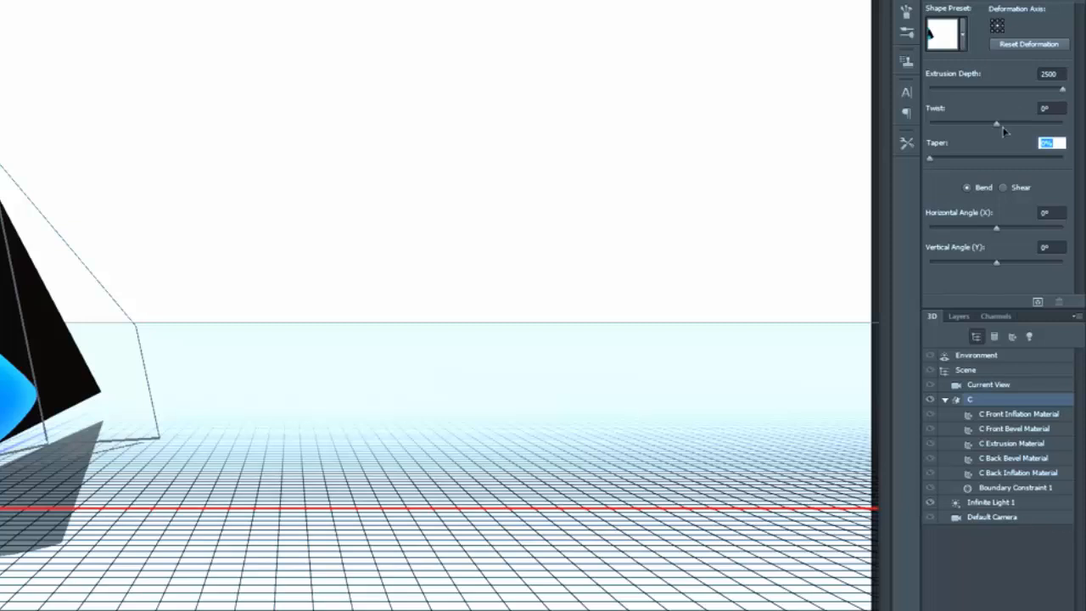
pyautogui.moveTo(997, 126)
pyautogui.mouseDown()
pyautogui.moveTo(1010, 132)
pyautogui.moveTo(979, 135)
pyautogui.mouseUp()
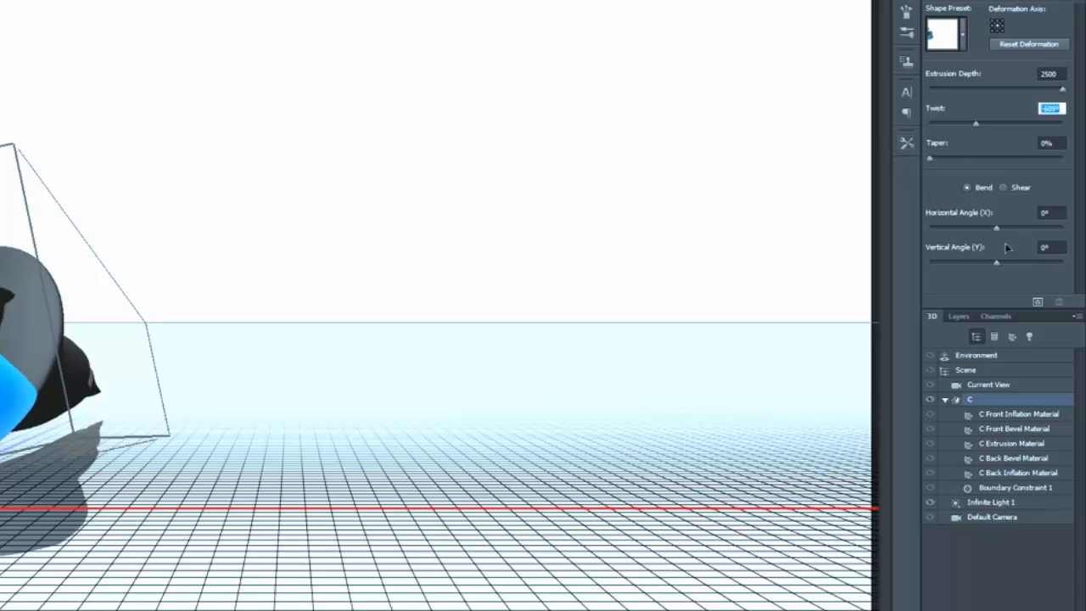
pyautogui.moveTo(997, 228); pyautogui.dragTo(965, 270)
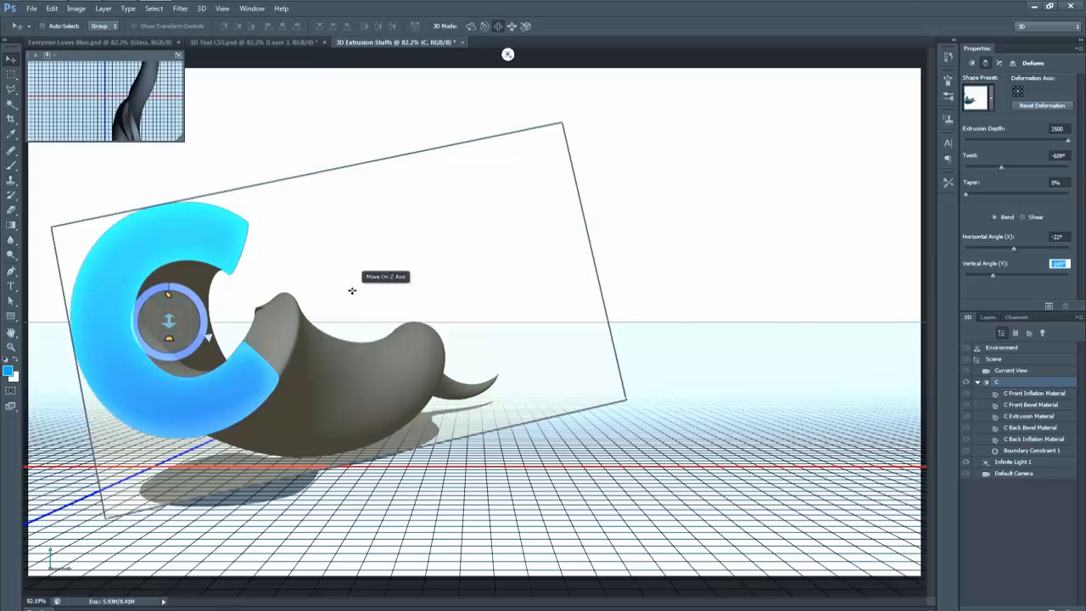
pyautogui.click(1030, 417)
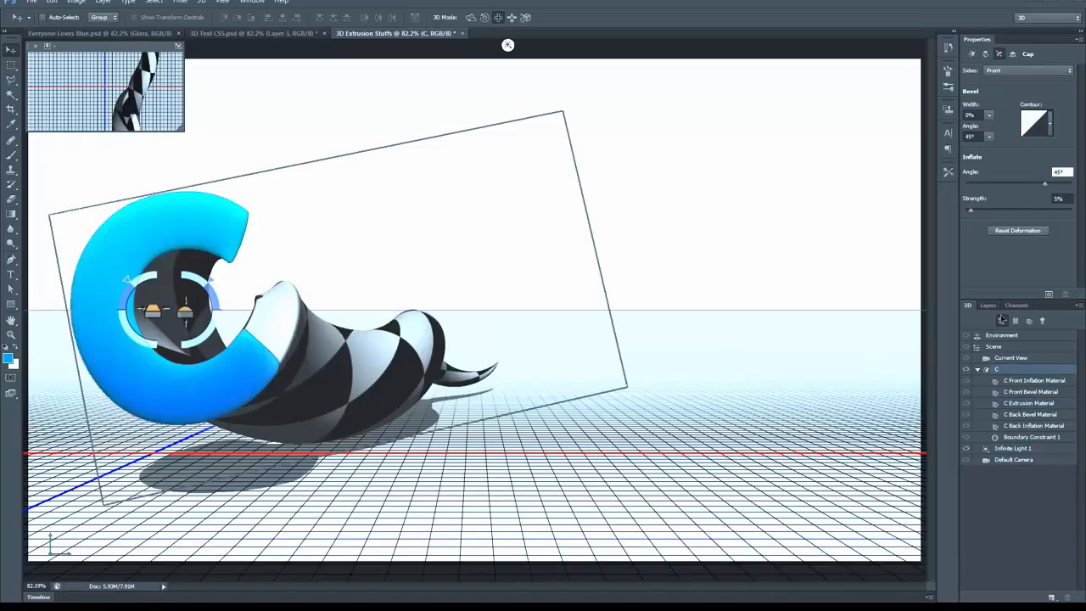
# Step: Show the H layer, turn it into a 3D extrusion and merge it down into the C's 3D layer
pyautogui.click(988, 305)
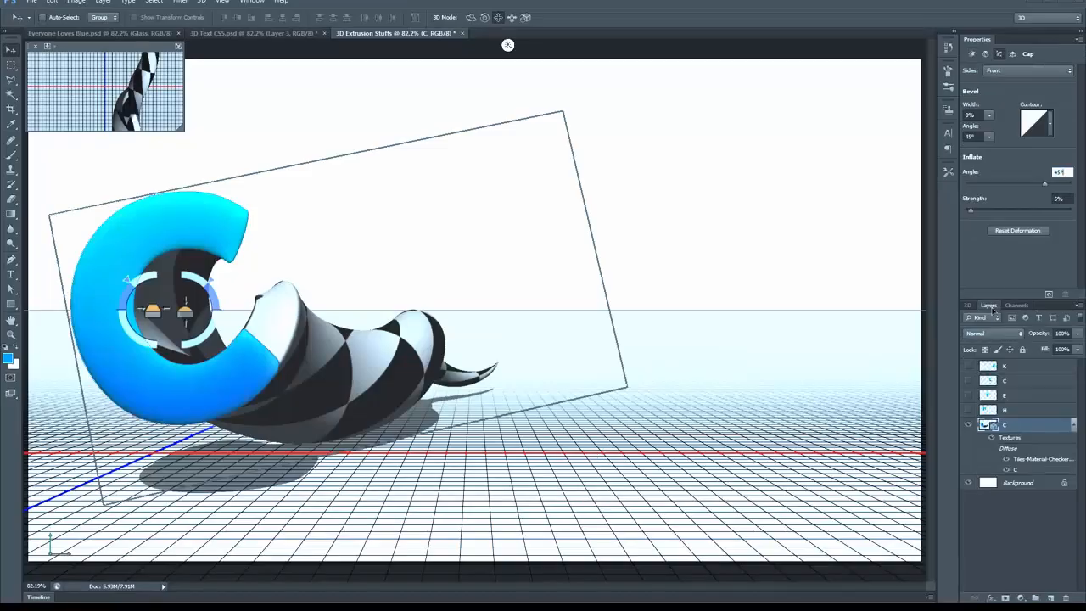
pyautogui.click(1045, 413)
pyautogui.click(970, 411)
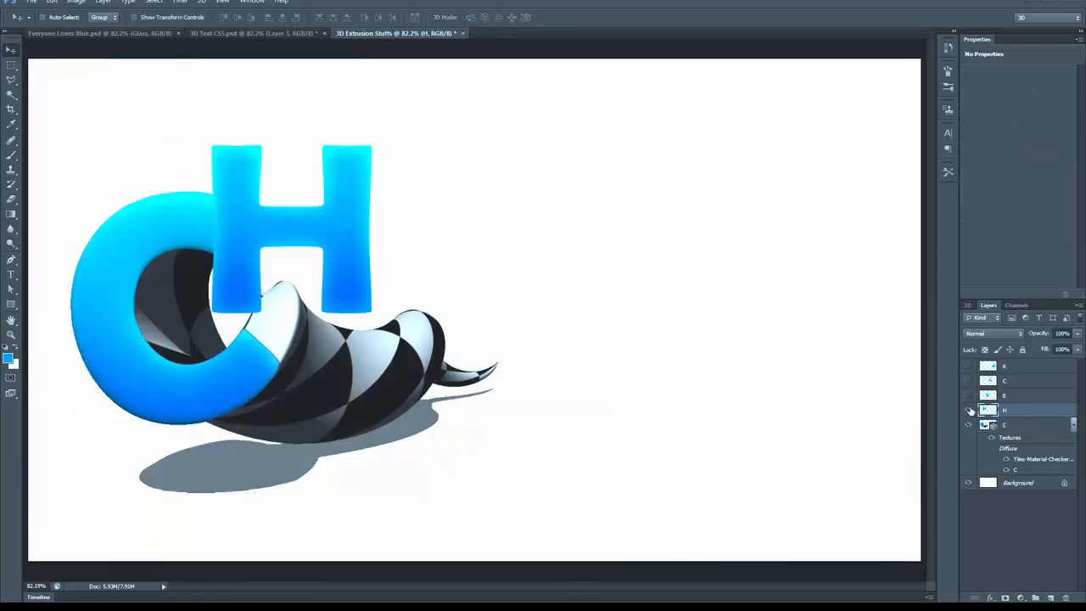
pyautogui.click(202, 1)
pyautogui.click(239, 38)
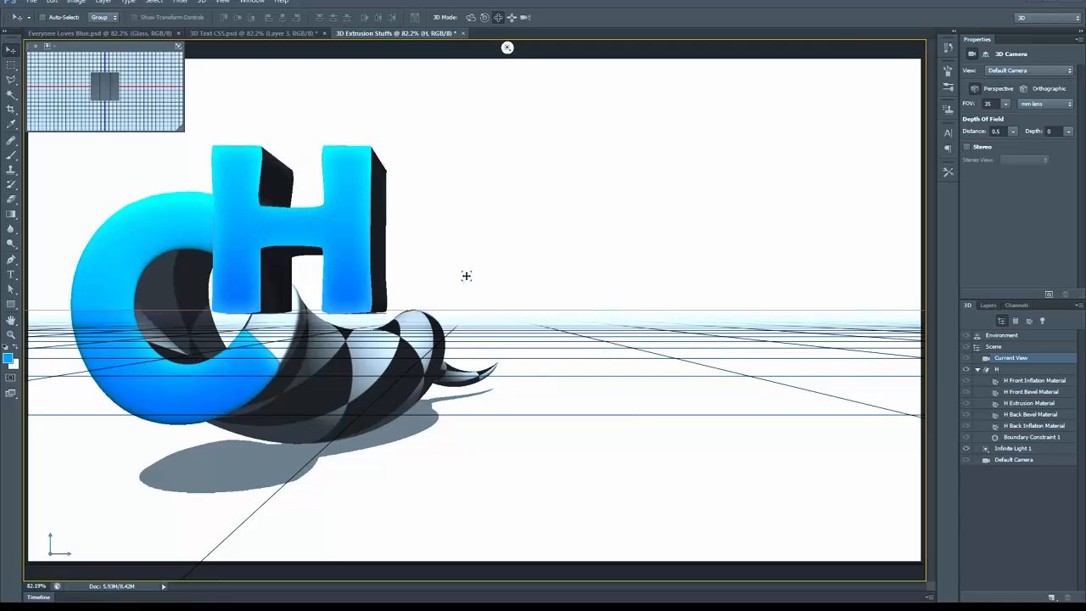
pyautogui.click(988, 305)
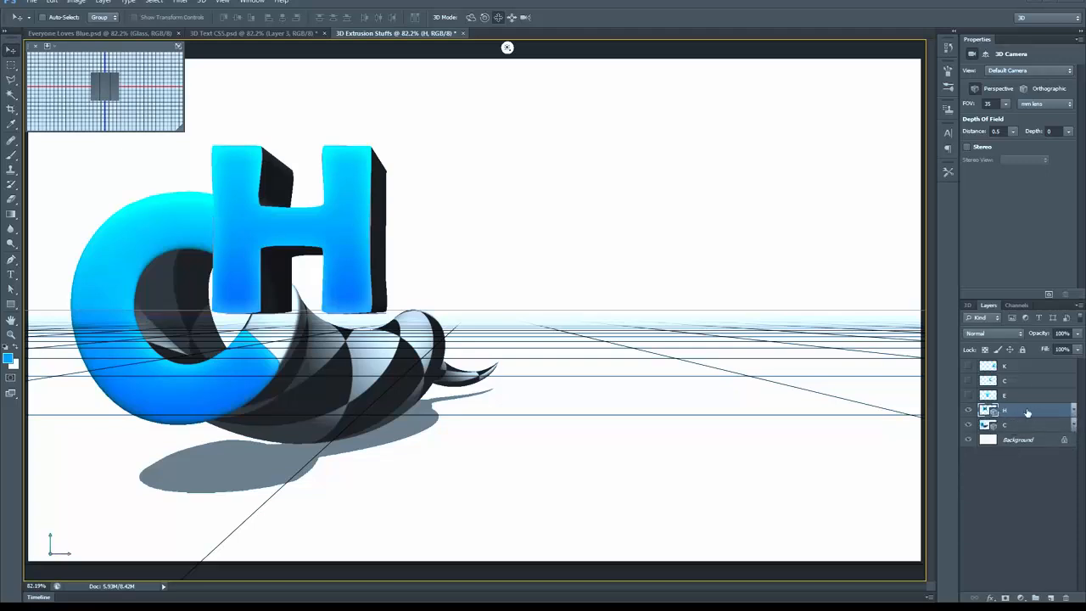
pyautogui.hotkey('ctrl', 'e')
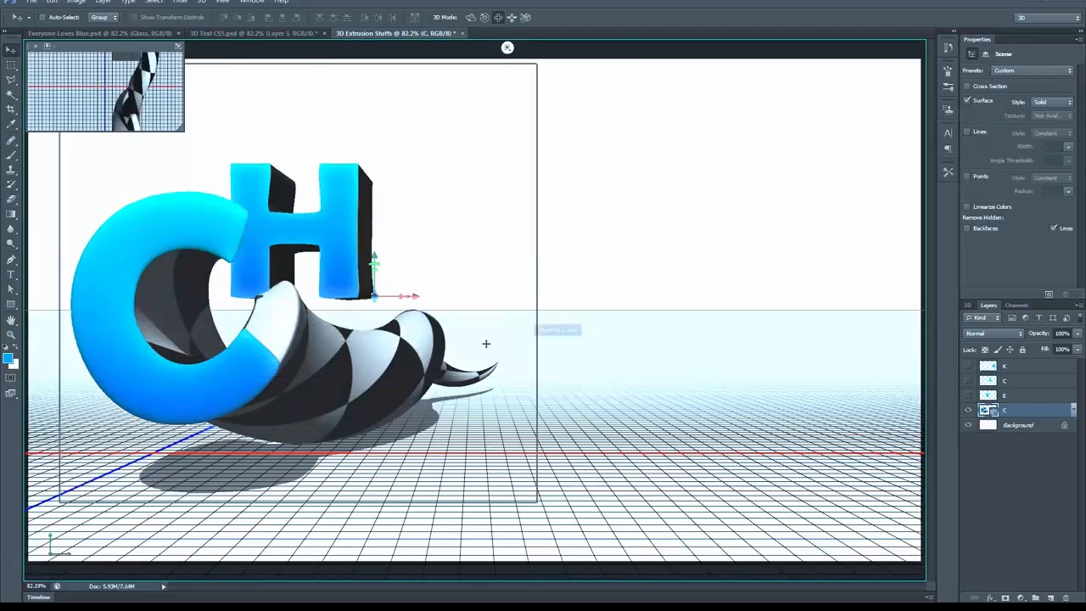
# Step: Select the H mesh in the merged scene, shift it to the right of the C and slide it closer to the camera
pyautogui.click(968, 306)
pyautogui.click(1036, 383)
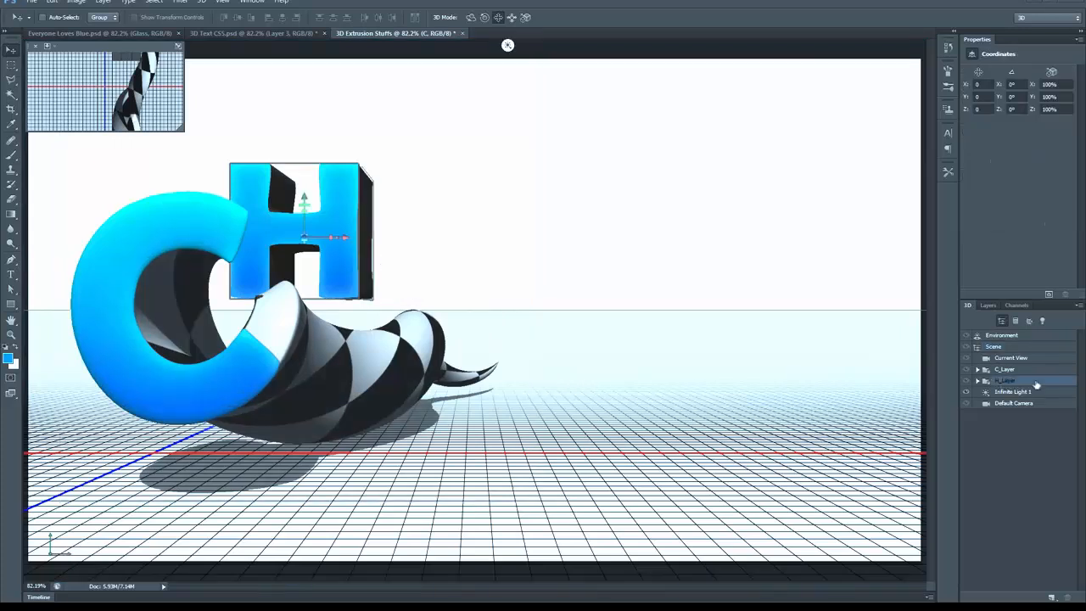
pyautogui.click(978, 381)
pyautogui.click(1008, 392)
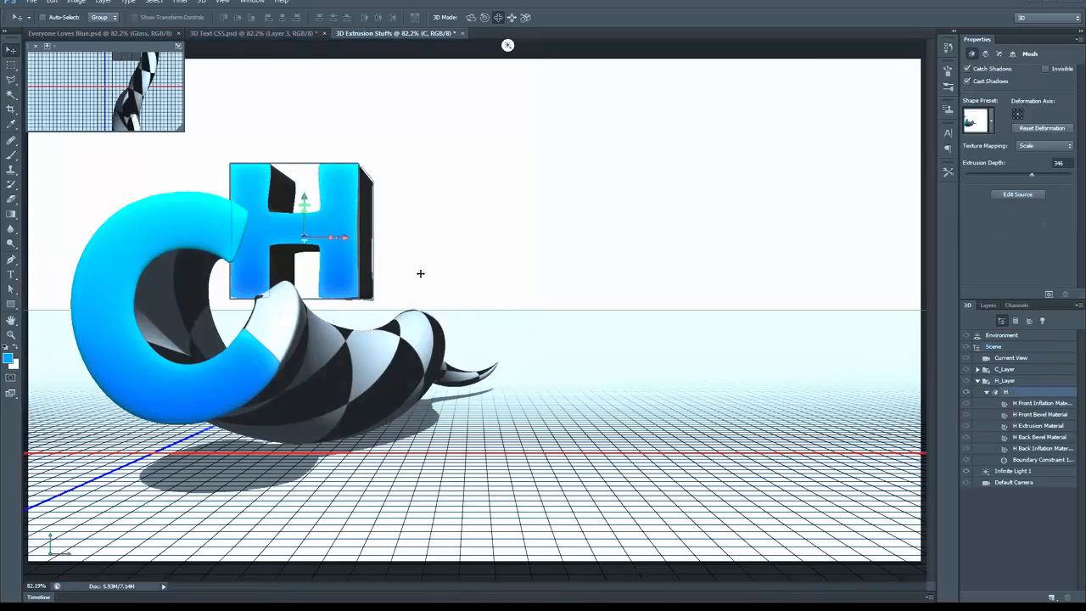
pyautogui.moveTo(424, 257); pyautogui.dragTo(514, 258)
pyautogui.moveTo(557, 219); pyautogui.dragTo(569, 305)
# Step: Roll the H mesh slightly clockwise and rotate it so its underside shows, and nudge it up and to the left
pyautogui.click(484, 21)
pyautogui.moveTo(638, 272); pyautogui.dragTo(661, 268)
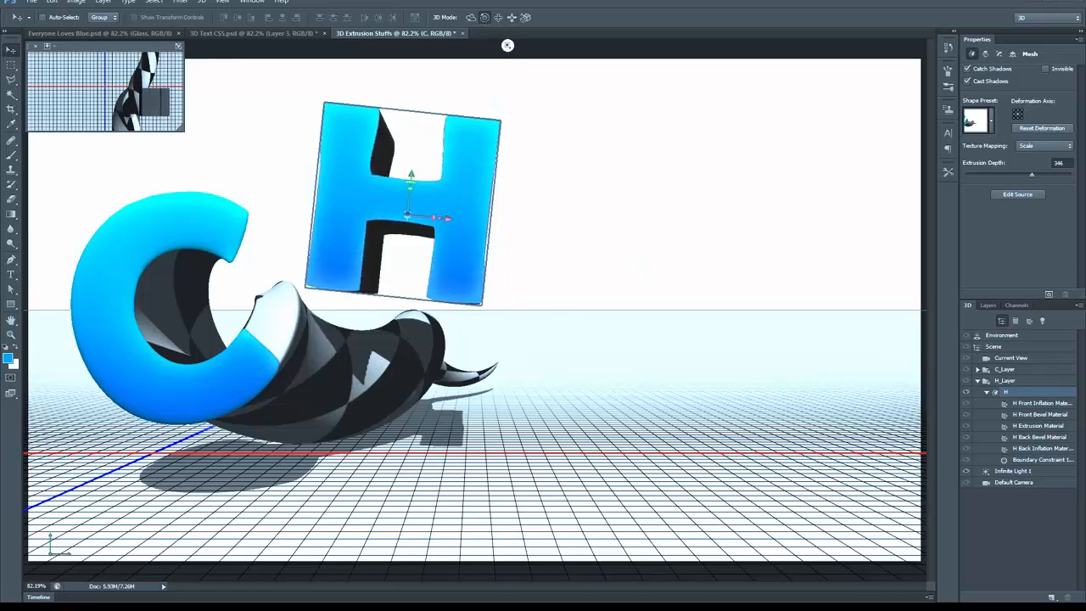
pyautogui.click(470, 20)
pyautogui.moveTo(629, 147); pyautogui.dragTo(636, 153)
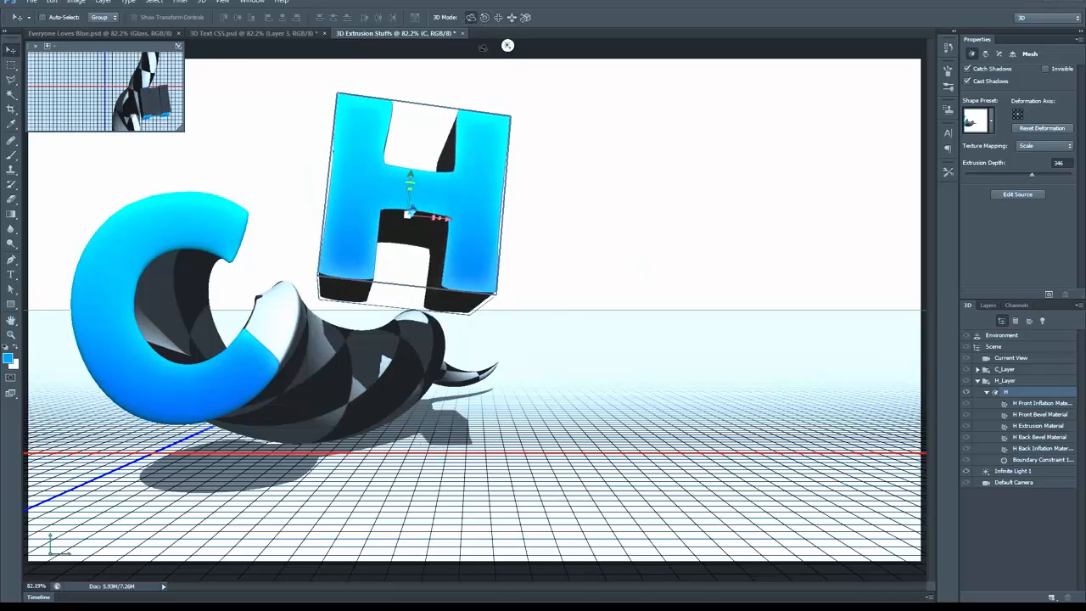
pyautogui.click(498, 17)
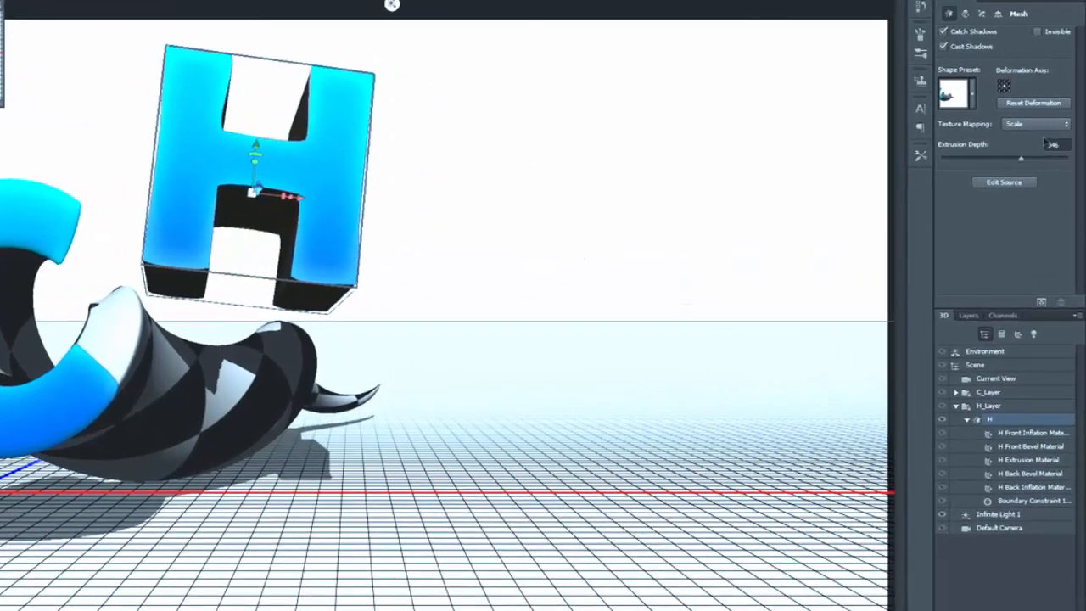
# Step: Deform the H with extrusion depth 2500, taper 0%, twist -308°, horizontal bend -86° and a slight vertical bend
pyautogui.click(965, 13)
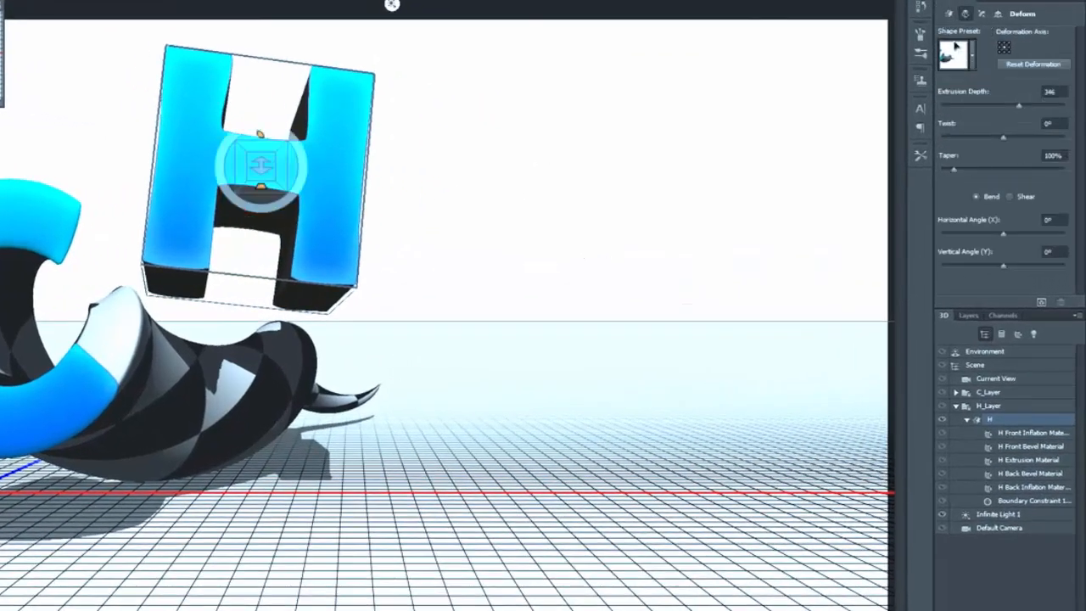
pyautogui.moveTo(1021, 107); pyautogui.dragTo(1065, 105)
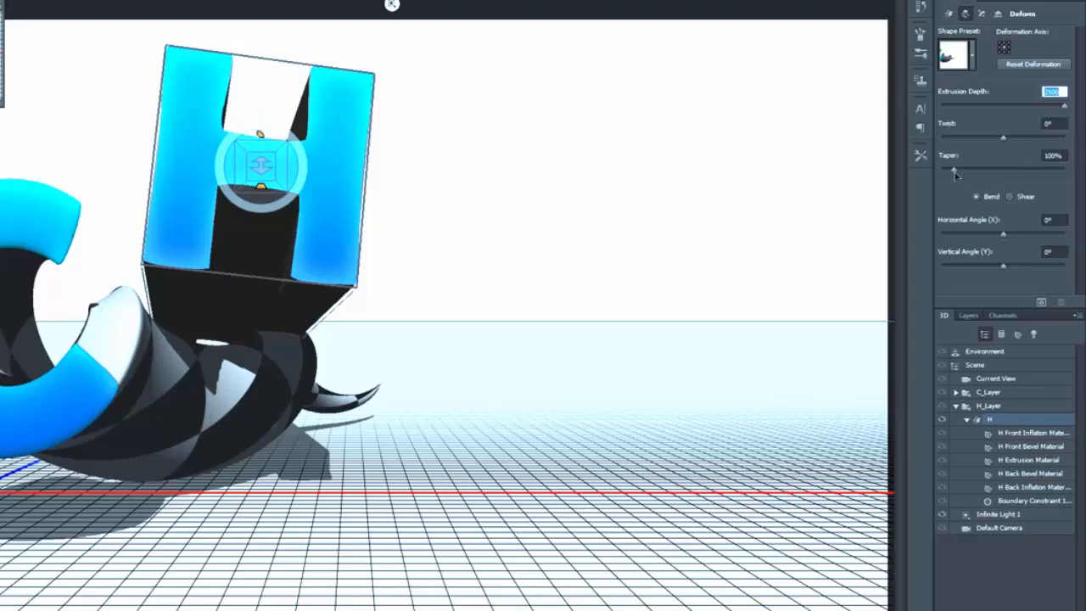
pyautogui.moveTo(954, 170); pyautogui.dragTo(945, 174)
pyautogui.moveTo(1003, 138); pyautogui.dragTo(1011, 142)
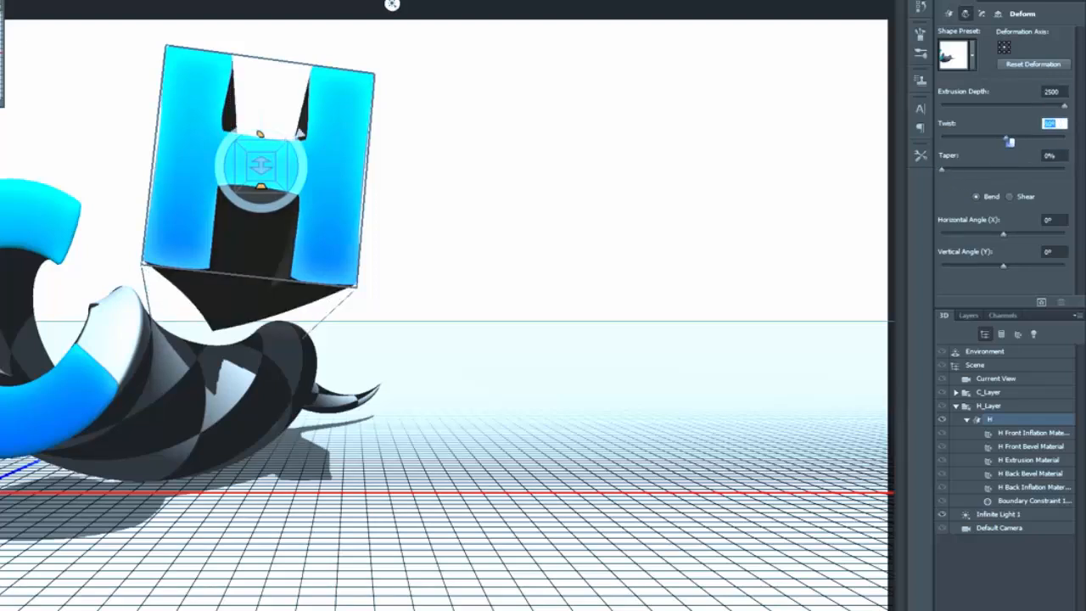
pyautogui.moveTo(1003, 237); pyautogui.dragTo(1021, 237)
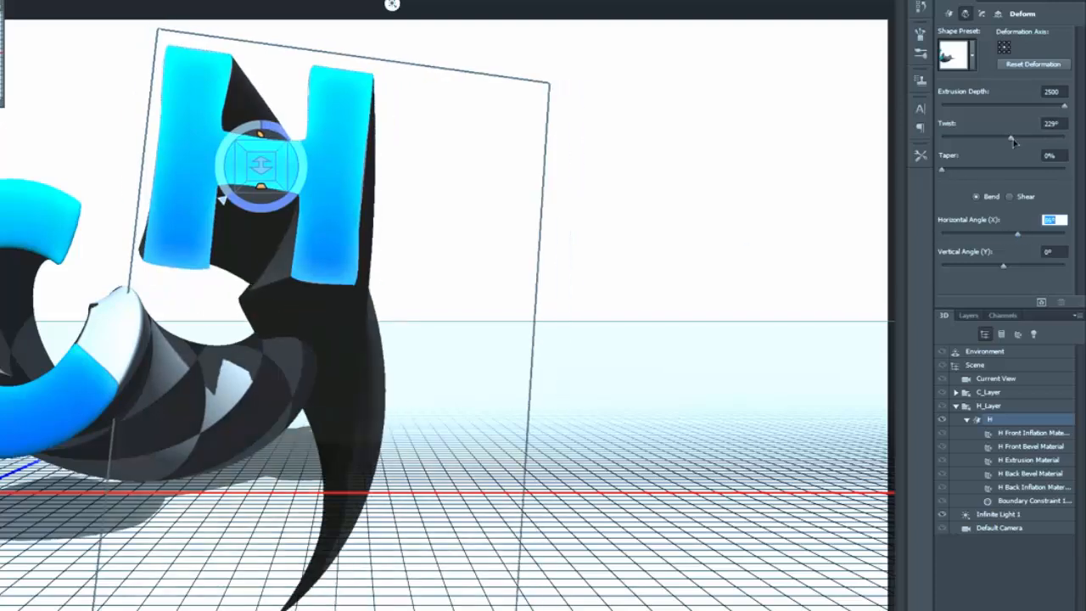
pyautogui.moveTo(1013, 139); pyautogui.dragTo(995, 145)
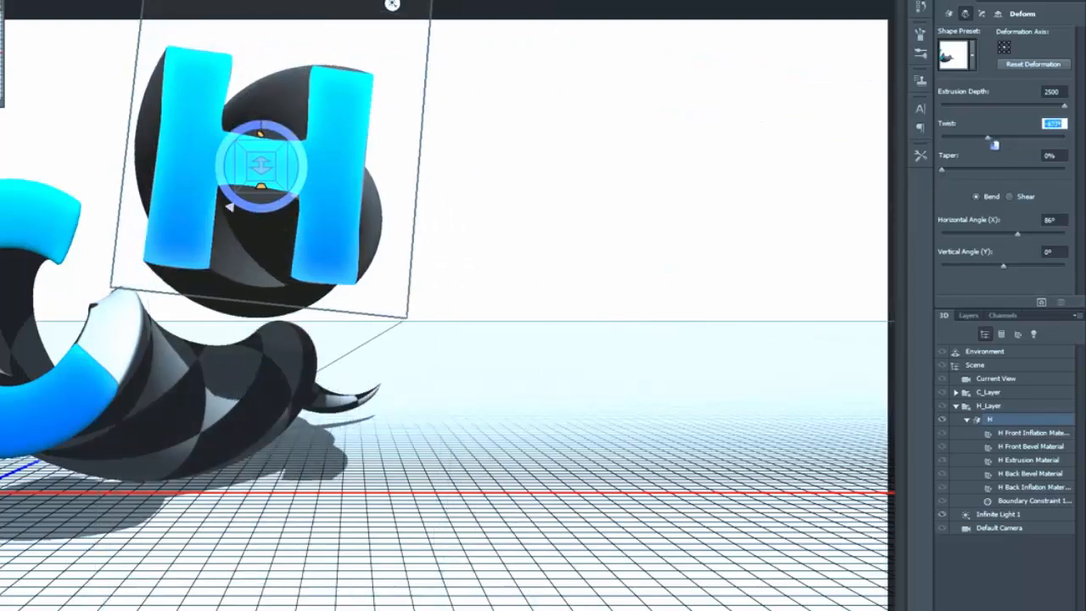
pyautogui.moveTo(1018, 236); pyautogui.dragTo(1010, 270)
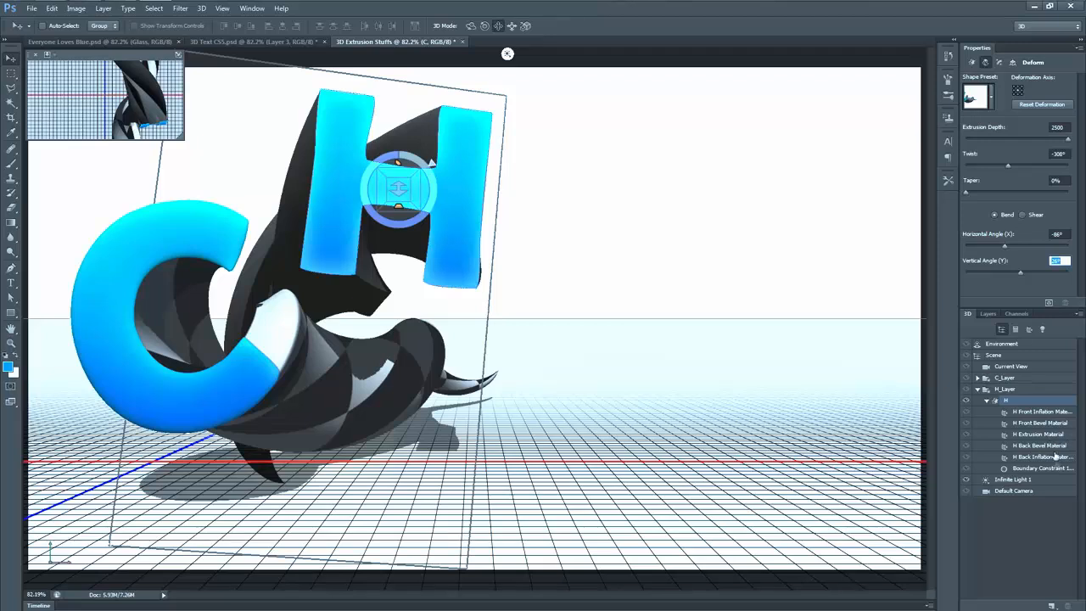
# Step: Raise the reflection of the H's extrusion material to maximum, and inflate the H's front cap with a strength of 5%
pyautogui.click(1036, 435)
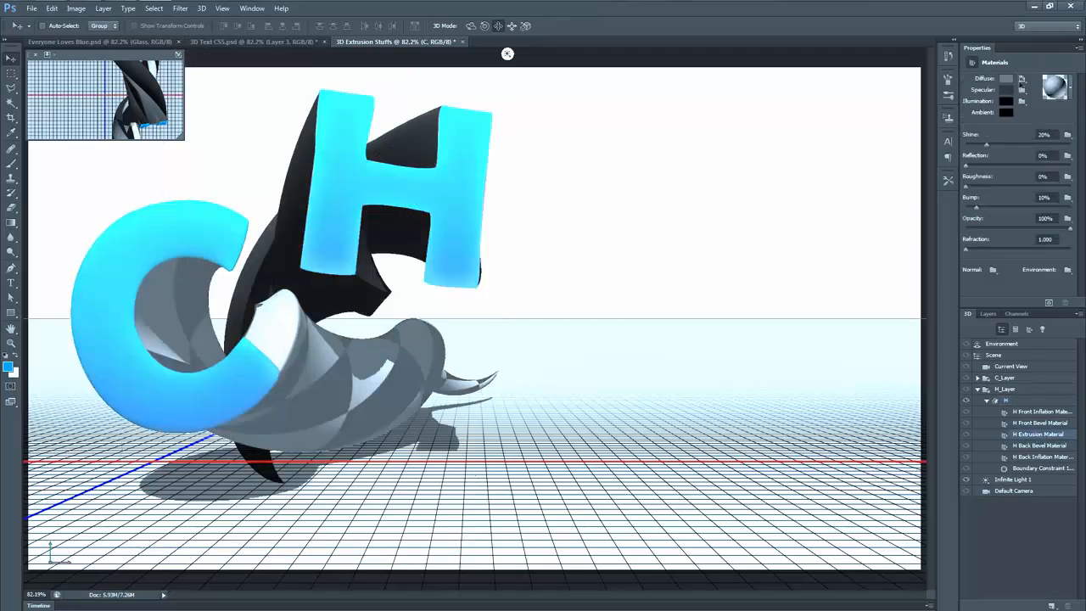
pyautogui.moveTo(966, 167); pyautogui.dragTo(1072, 168)
pyautogui.click(1029, 402)
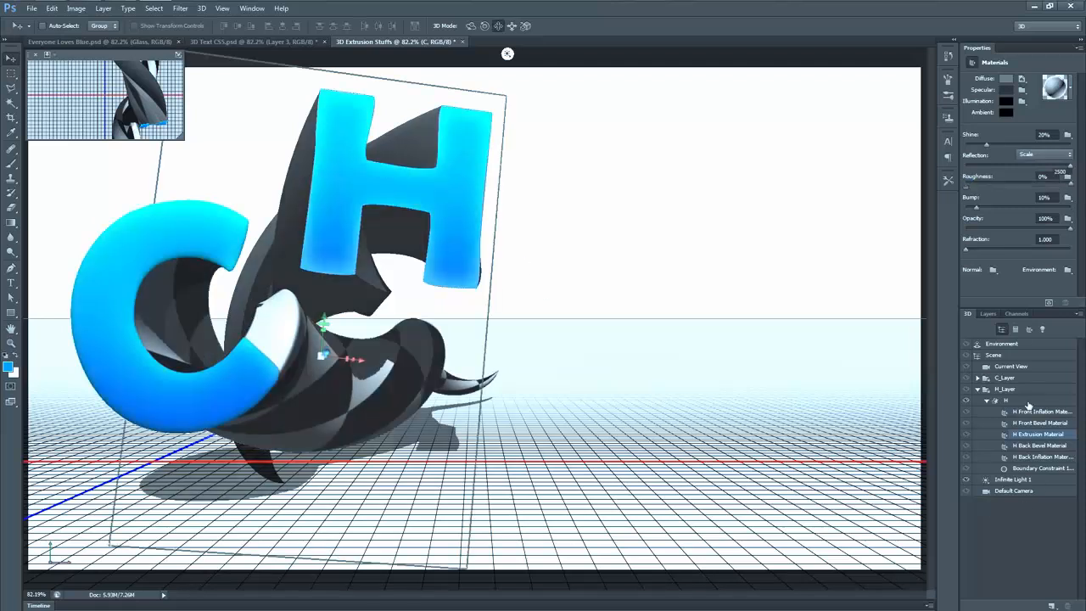
pyautogui.click(1000, 63)
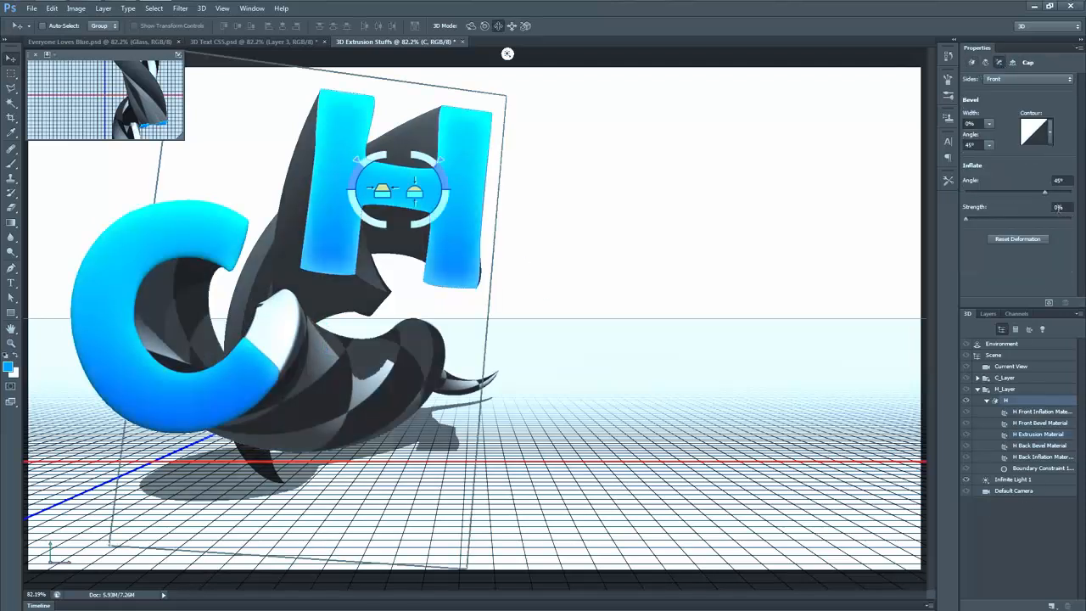
pyautogui.write('5')
pyautogui.press('Return')
pyautogui.click(1060, 181)
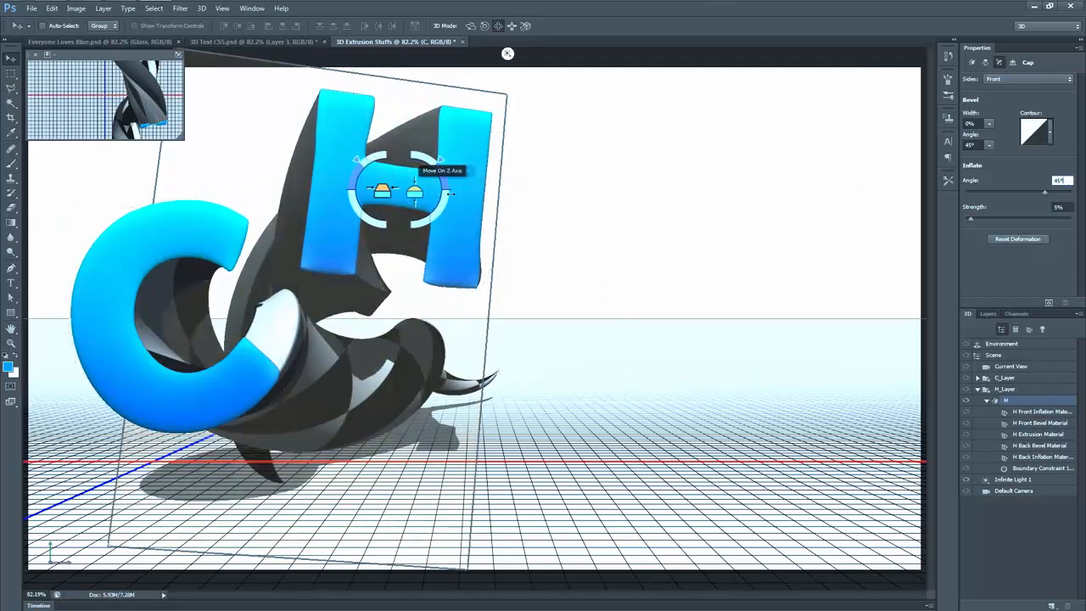
# Step: Show the E layer and turn it into a 3D extrusion, collapsing its texture list in the layer stack
pyautogui.click(990, 315)
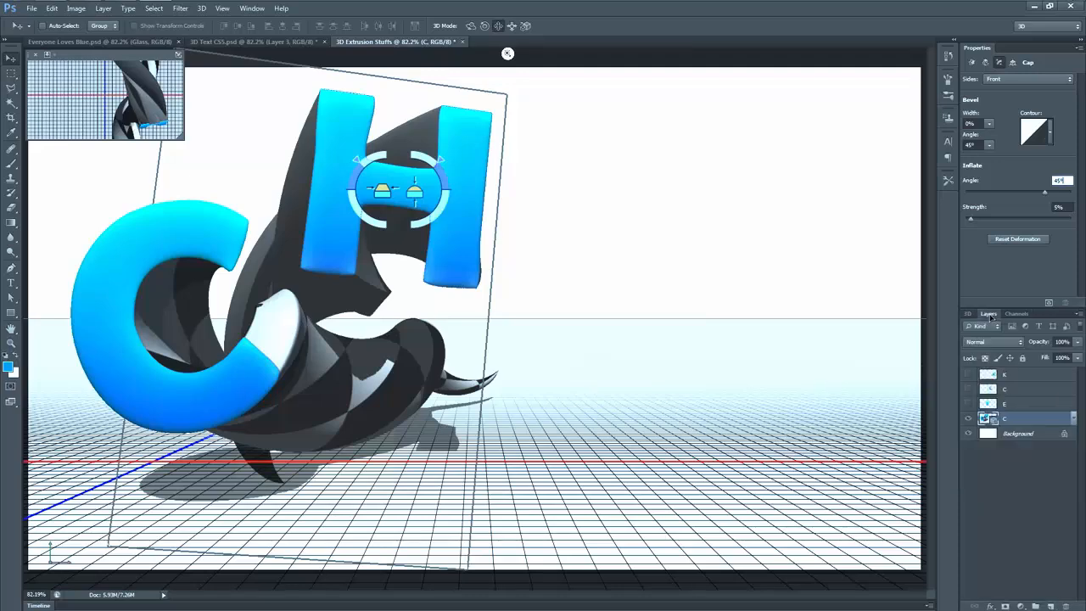
pyautogui.click(1012, 405)
pyautogui.click(969, 404)
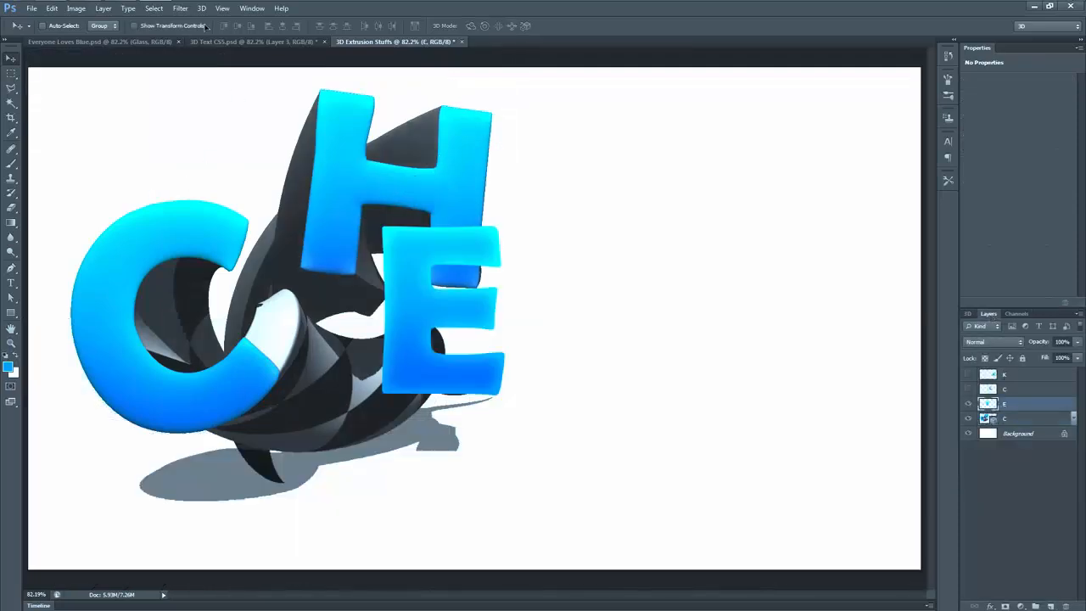
pyautogui.click(201, 8)
pyautogui.click(276, 48)
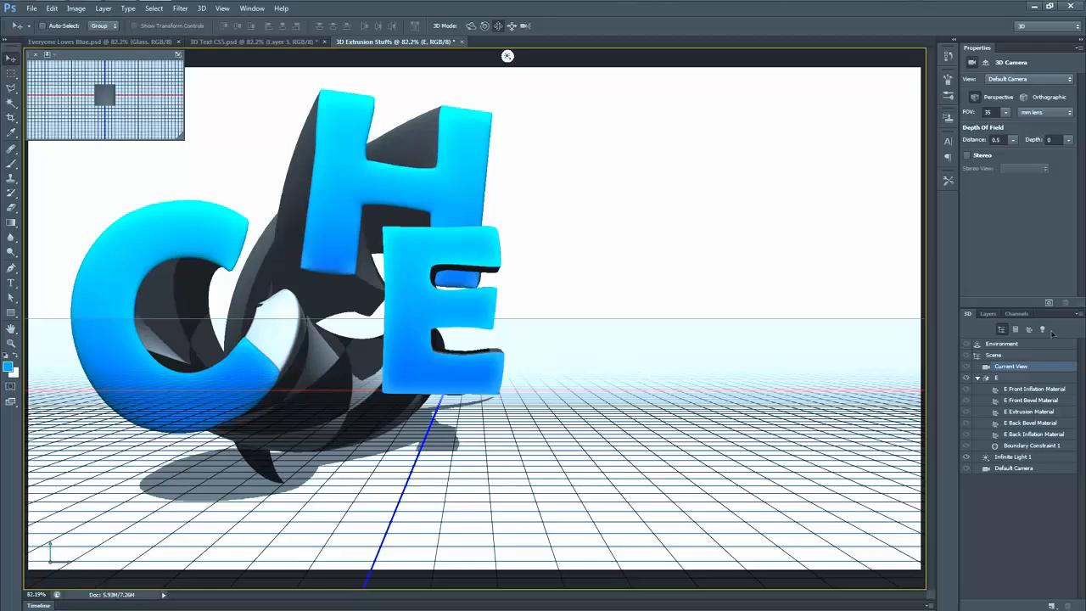
pyautogui.click(989, 315)
pyautogui.click(1076, 407)
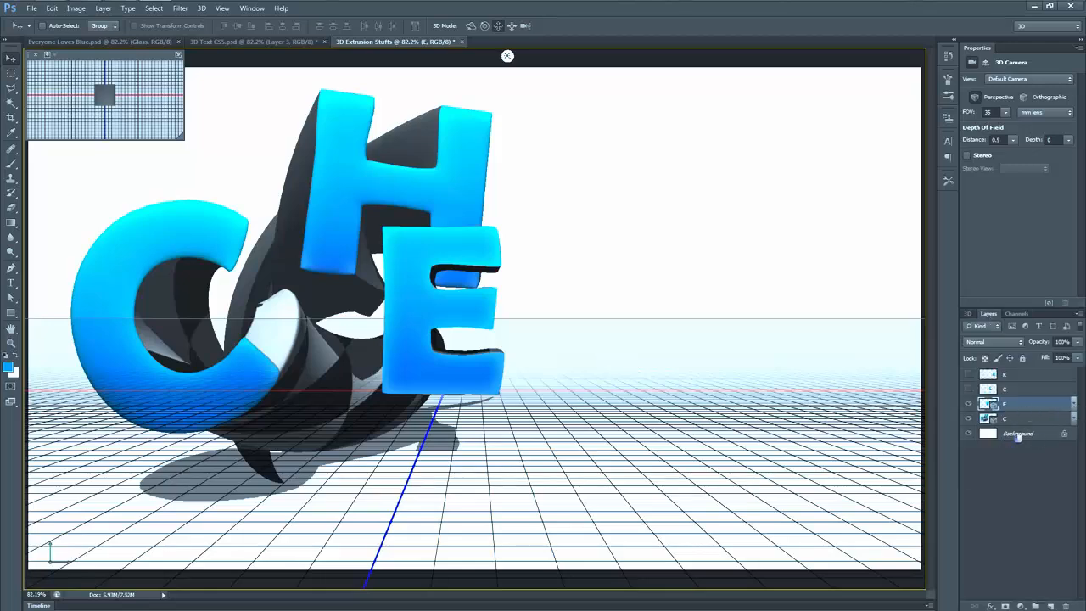
# Step: Merge the extruded E into the combined 3D scene, then expand its group and select the E mesh
pyautogui.hotkey('ctrl', 'e')
pyautogui.click(968, 314)
pyautogui.click(1008, 400)
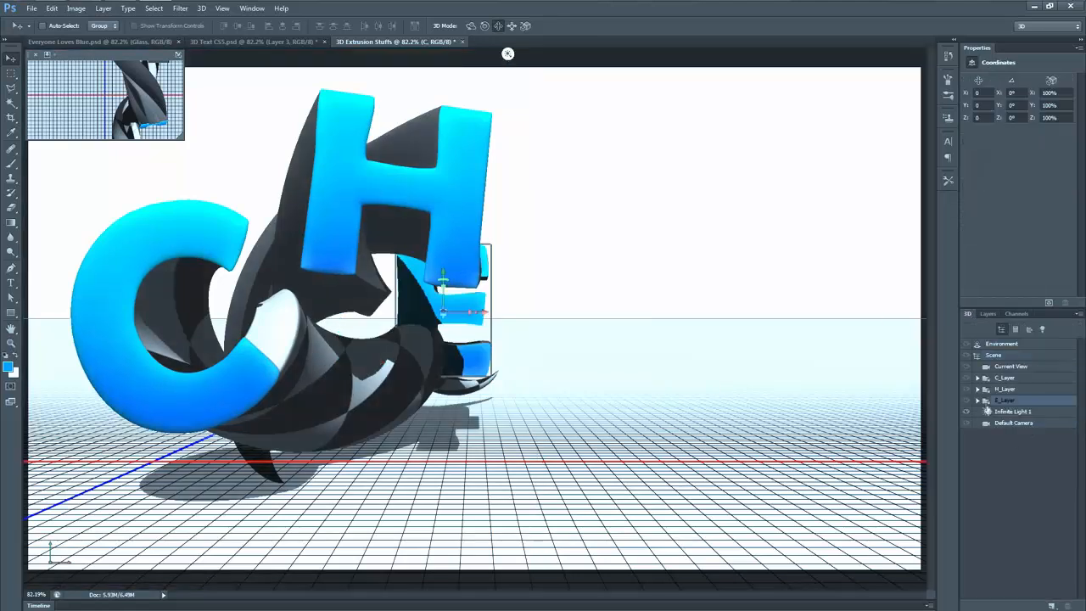
pyautogui.click(978, 400)
pyautogui.click(1006, 412)
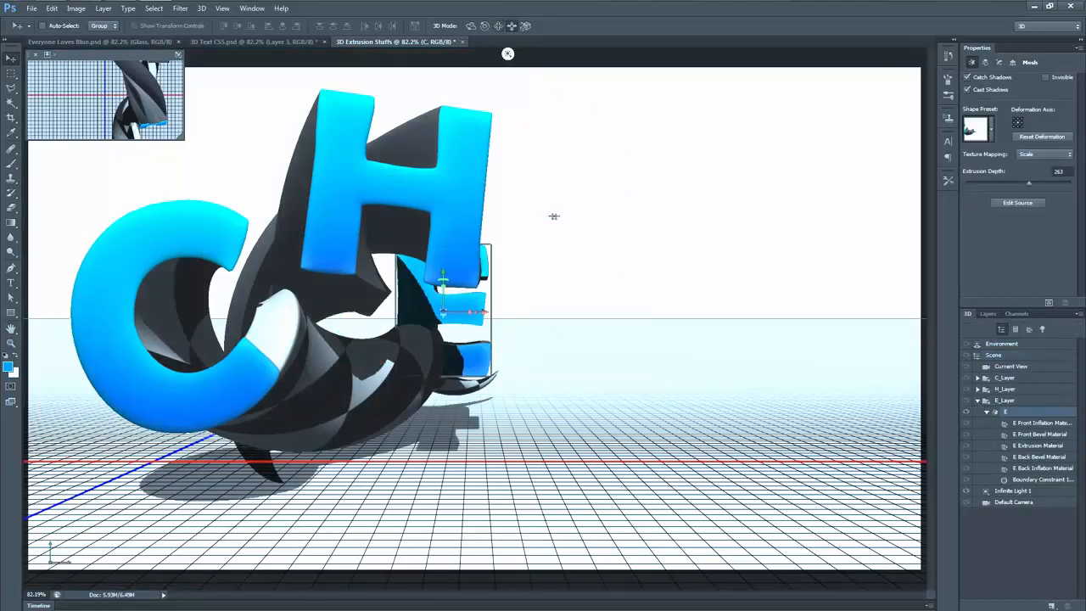
# Step: Bring the E mesh closer to the camera, turn it so its left side shows, and place it on the ground below the H
pyautogui.moveTo(553, 216); pyautogui.dragTo(622, 365)
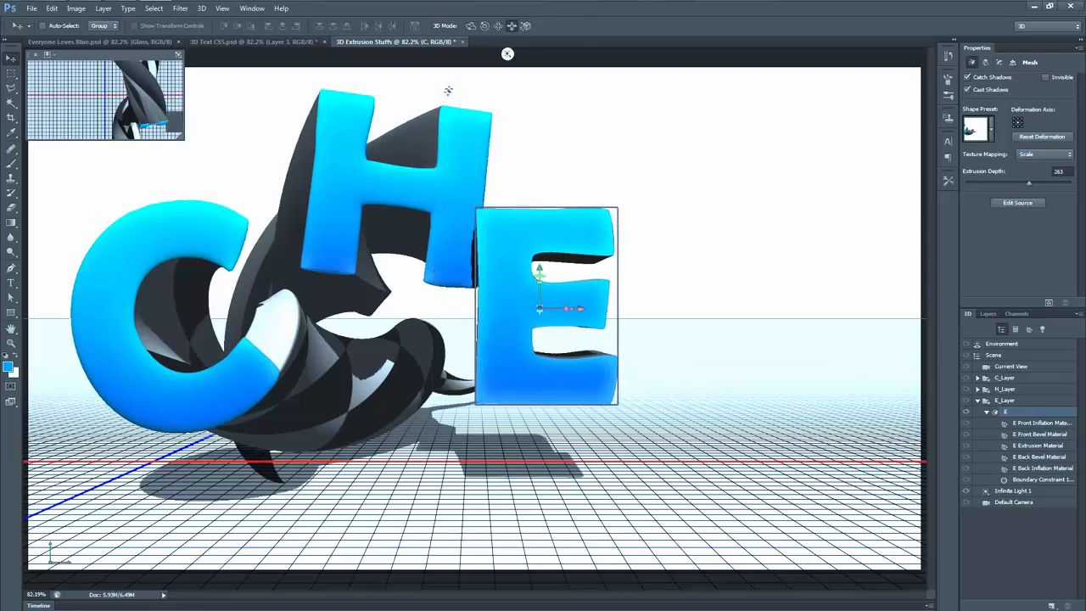
pyautogui.moveTo(650, 176); pyautogui.dragTo(656, 231)
pyautogui.click(471, 26)
pyautogui.moveTo(666, 291); pyautogui.dragTo(710, 293)
pyautogui.click(498, 27)
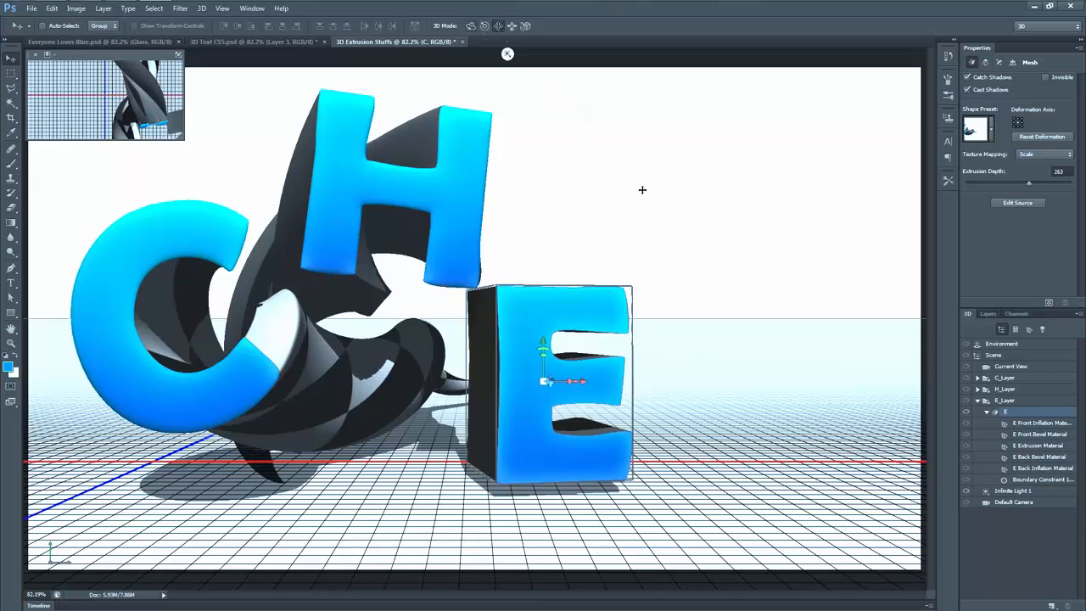
pyautogui.moveTo(643, 190); pyautogui.dragTo(649, 169)
pyautogui.click(511, 28)
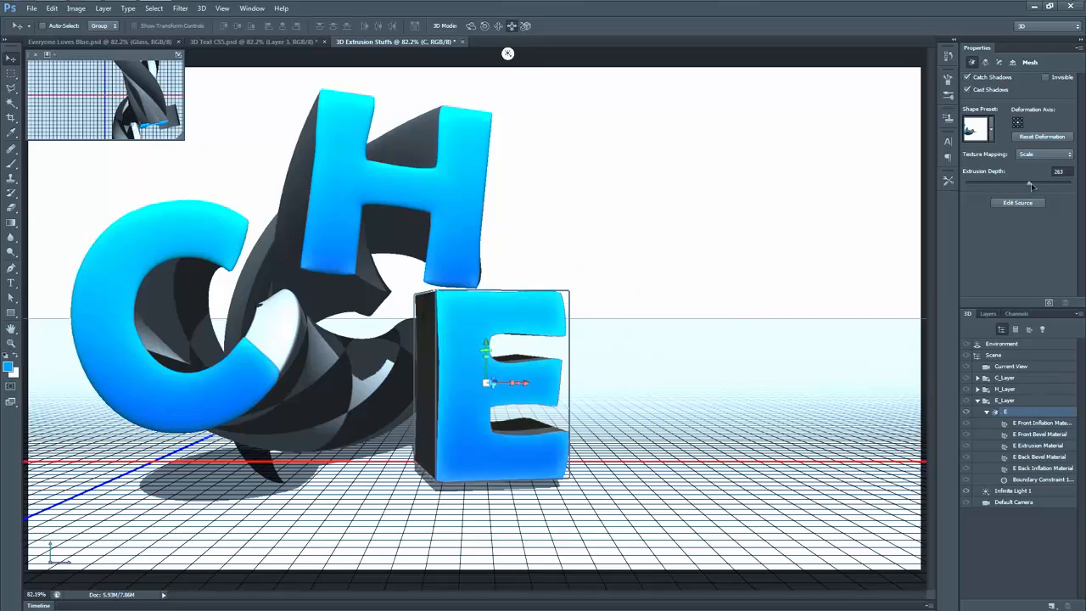
# Step: Deform the E with extrusion depth 383, twist 129°, taper 0% and a horizontal bend of -133°
pyautogui.moveTo(1033, 186); pyautogui.dragTo(1036, 186)
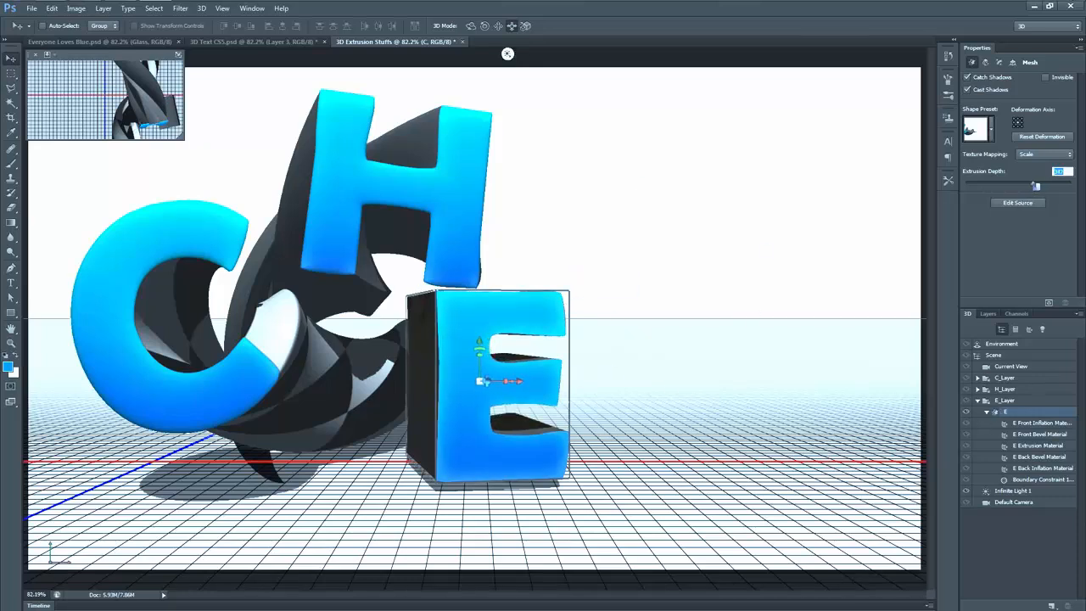
pyautogui.click(985, 62)
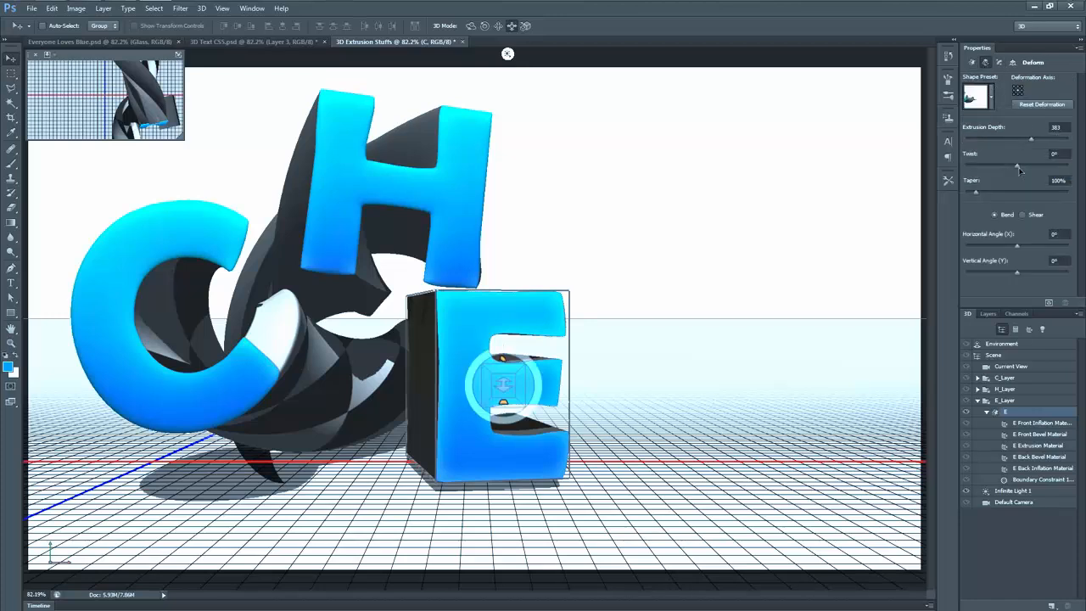
pyautogui.moveTo(1019, 170); pyautogui.dragTo(1024, 168)
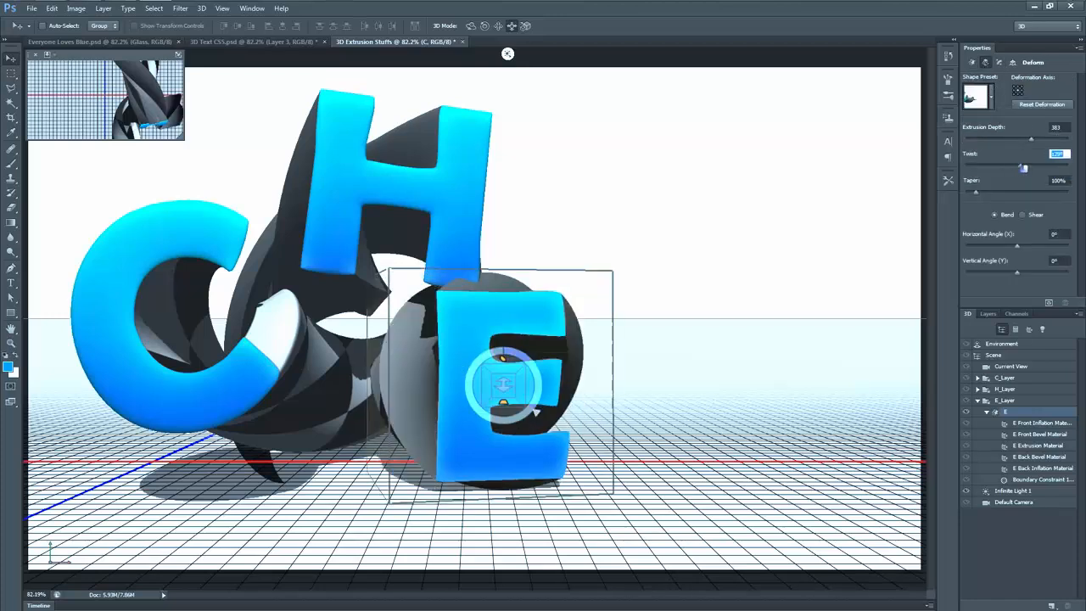
pyautogui.moveTo(976, 192); pyautogui.dragTo(961, 196)
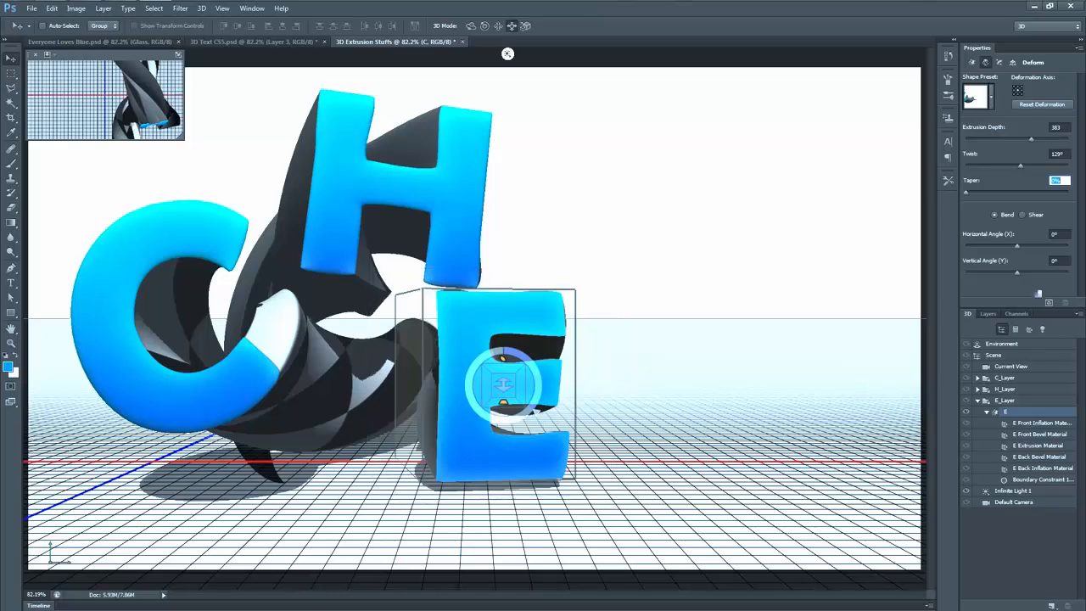
pyautogui.moveTo(1019, 250); pyautogui.dragTo(998, 246)
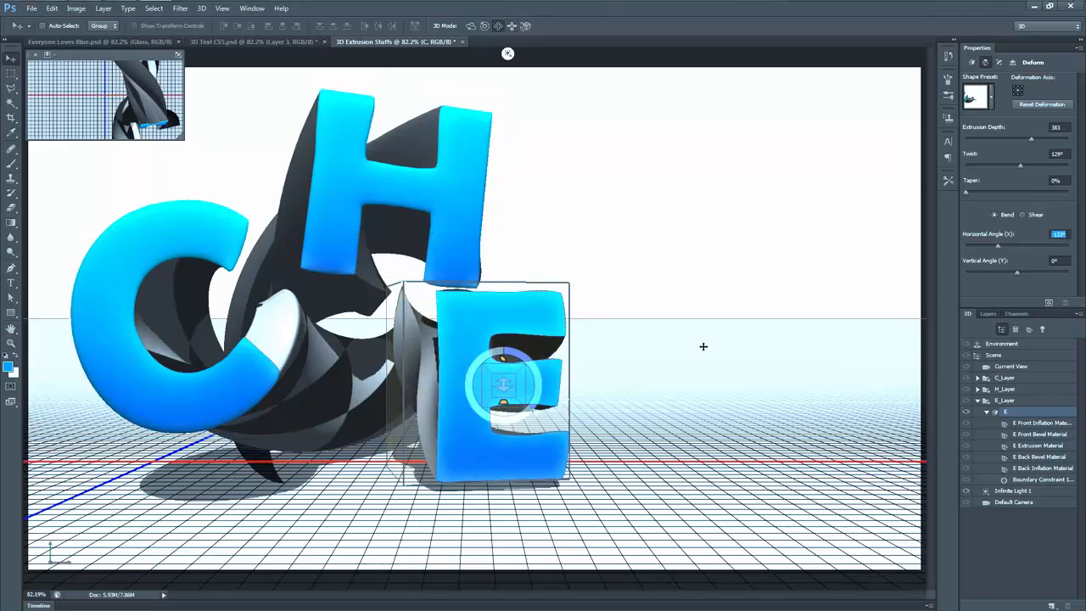
# Step: Nudge the E left, shift the H group left and slightly down, and move the E up close against the H
pyautogui.moveTo(703, 346)
pyautogui.mouseDown()
pyautogui.moveTo(684, 345)
pyautogui.moveTo(702, 347)
pyautogui.mouseUp()
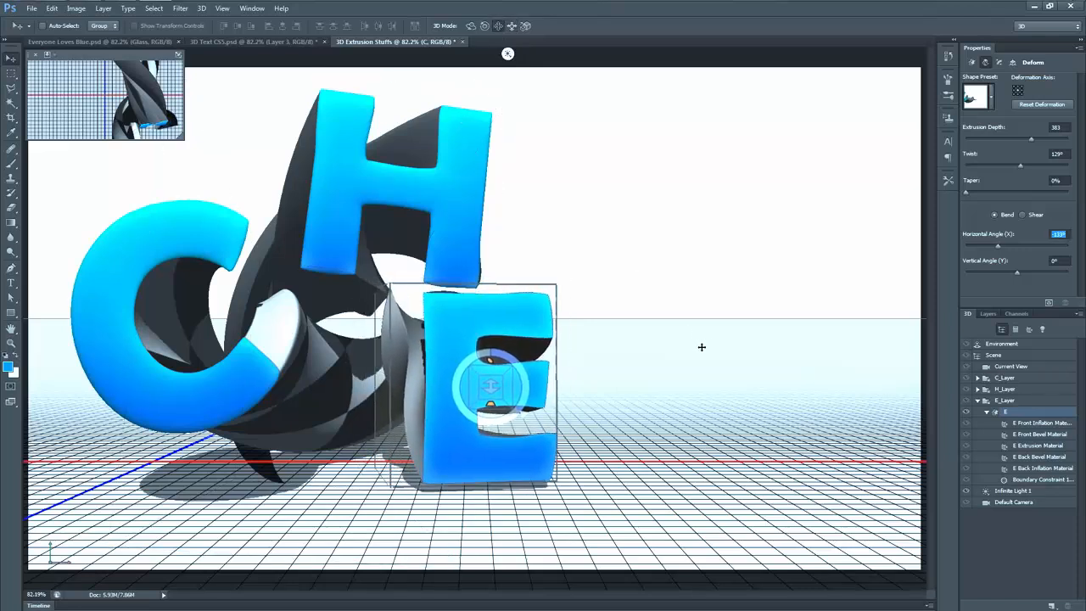
pyautogui.click(1015, 391)
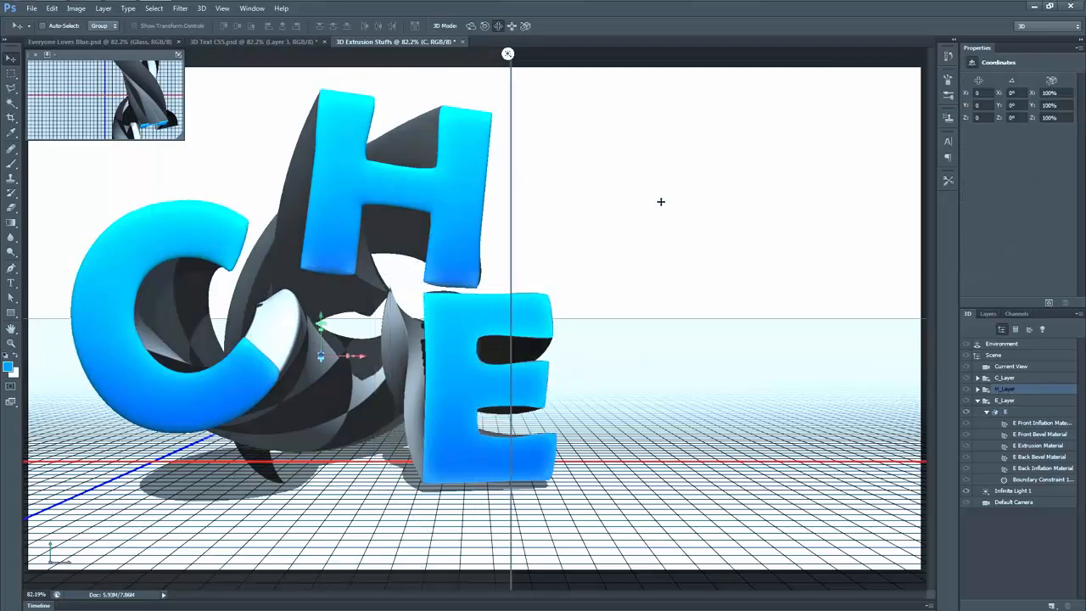
pyautogui.moveTo(660, 198); pyautogui.dragTo(633, 207)
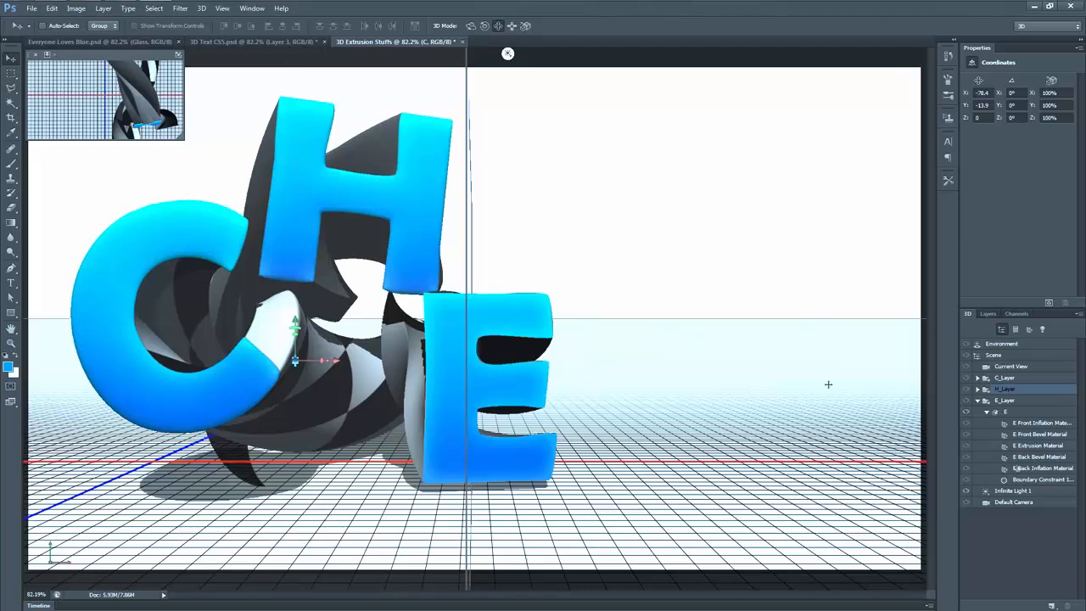
pyautogui.click(1020, 411)
pyautogui.moveTo(776, 409); pyautogui.dragTo(766, 406)
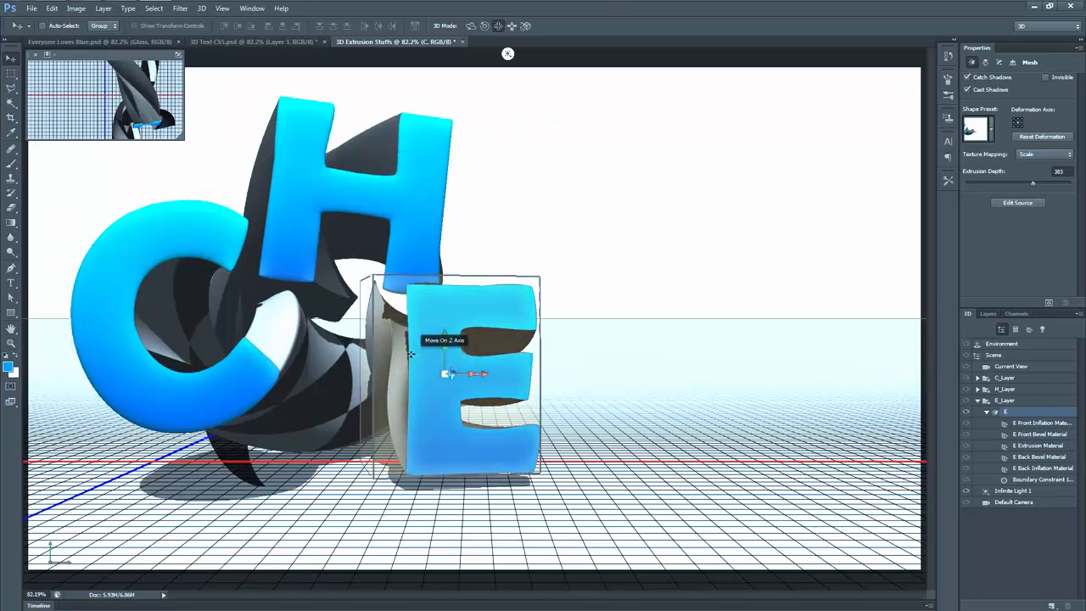
# Step: Apply the Fun Textured2 preset to the E's extrusion material
pyautogui.click(1039, 445)
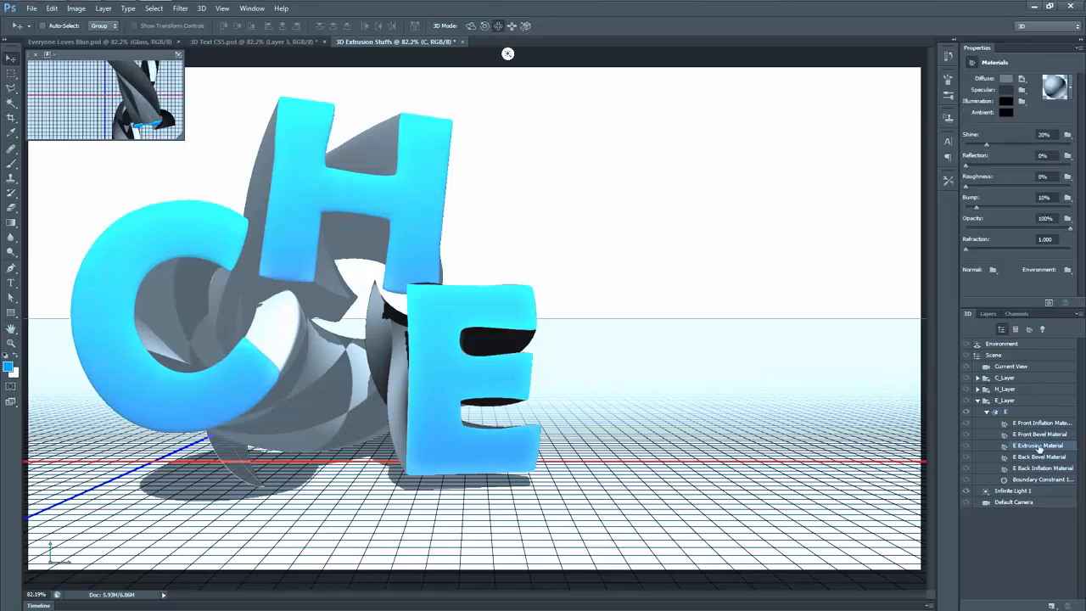
pyautogui.click(1071, 87)
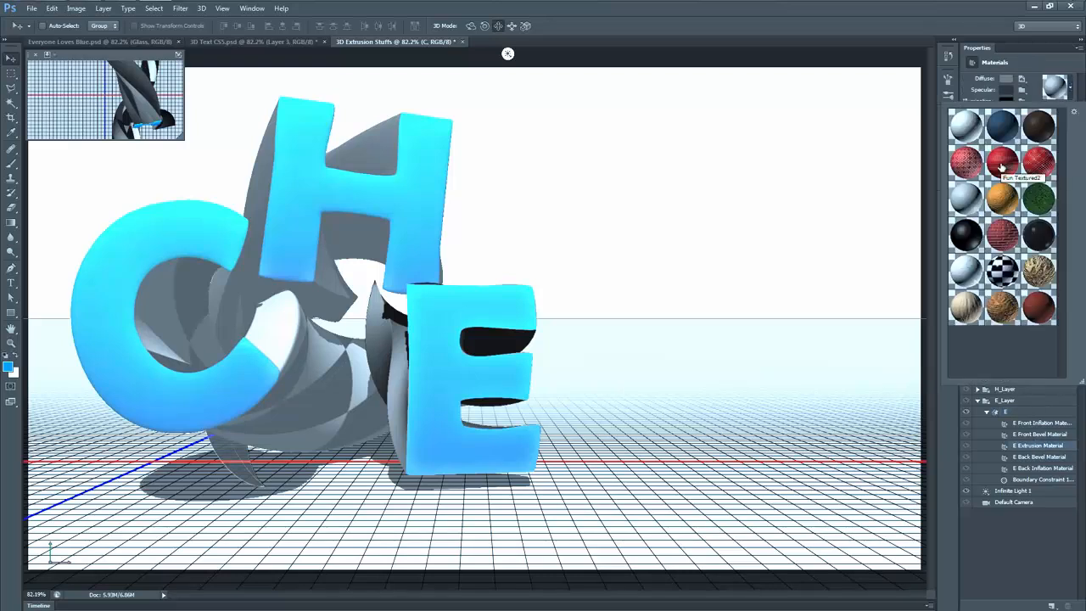
pyautogui.click(1003, 166)
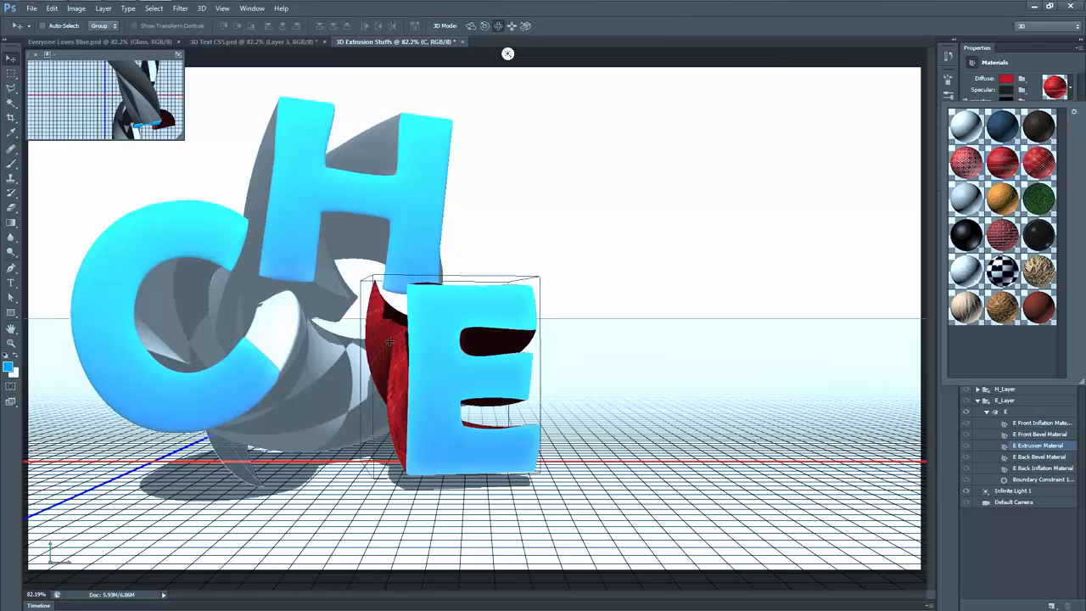
pyautogui.click(1072, 87)
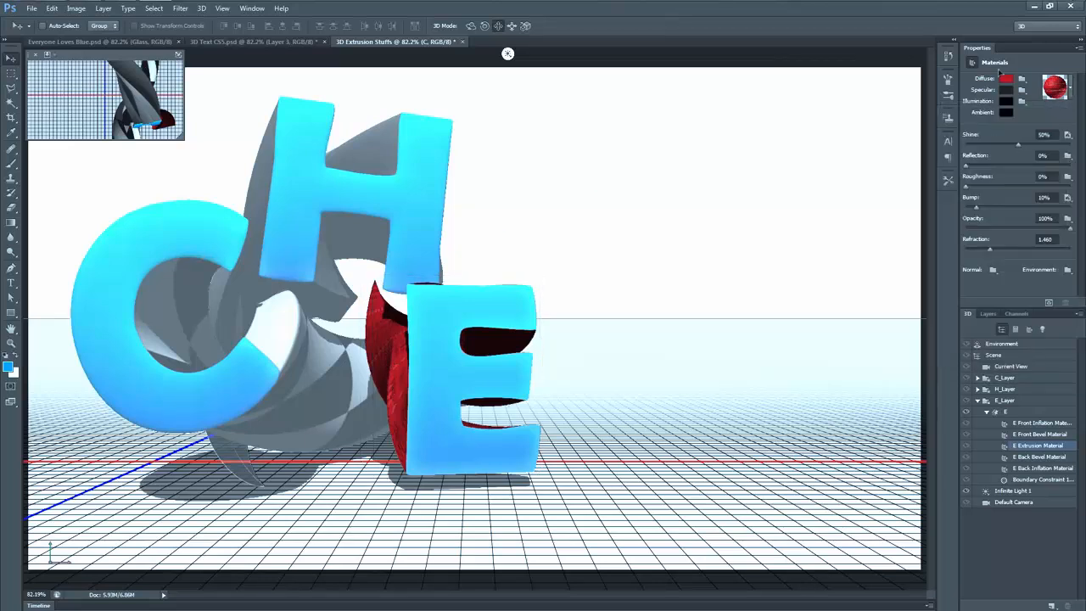
# Step: Change the diffuse color of the E's extrusion material to grey and raise its reflection to 100%
pyautogui.click(1007, 78)
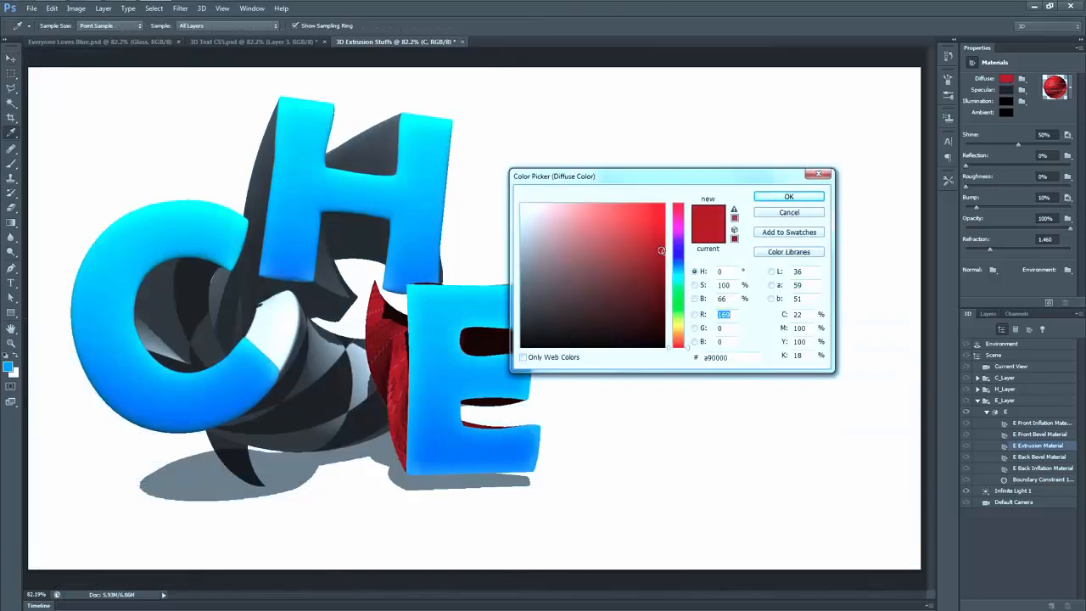
pyautogui.moveTo(662, 252); pyautogui.dragTo(509, 266)
pyautogui.click(784, 196)
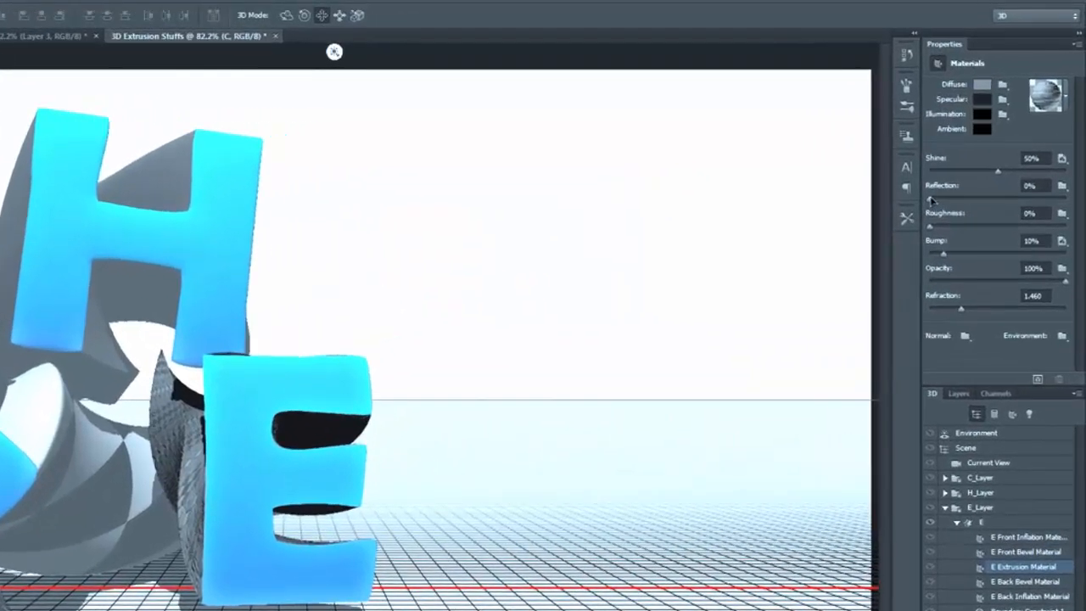
pyautogui.moveTo(966, 166); pyautogui.dragTo(1078, 169)
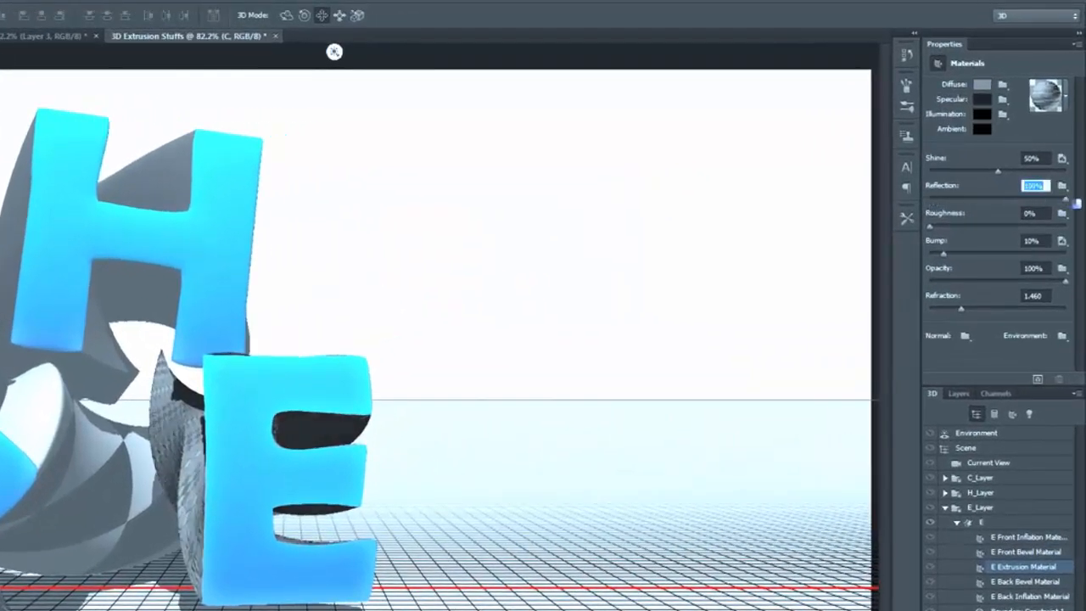
# Step: Inflate the front cap of the E mesh with a strength of 5%
pyautogui.click(1001, 522)
pyautogui.click(972, 63)
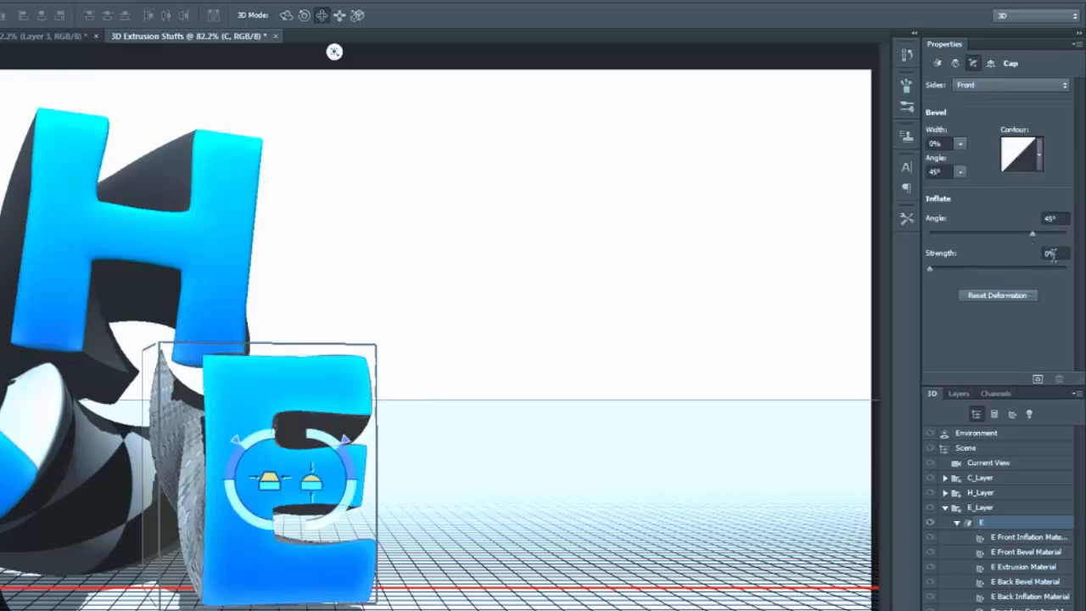
pyautogui.click(1051, 253)
pyautogui.write('5')
pyautogui.press('Tab')
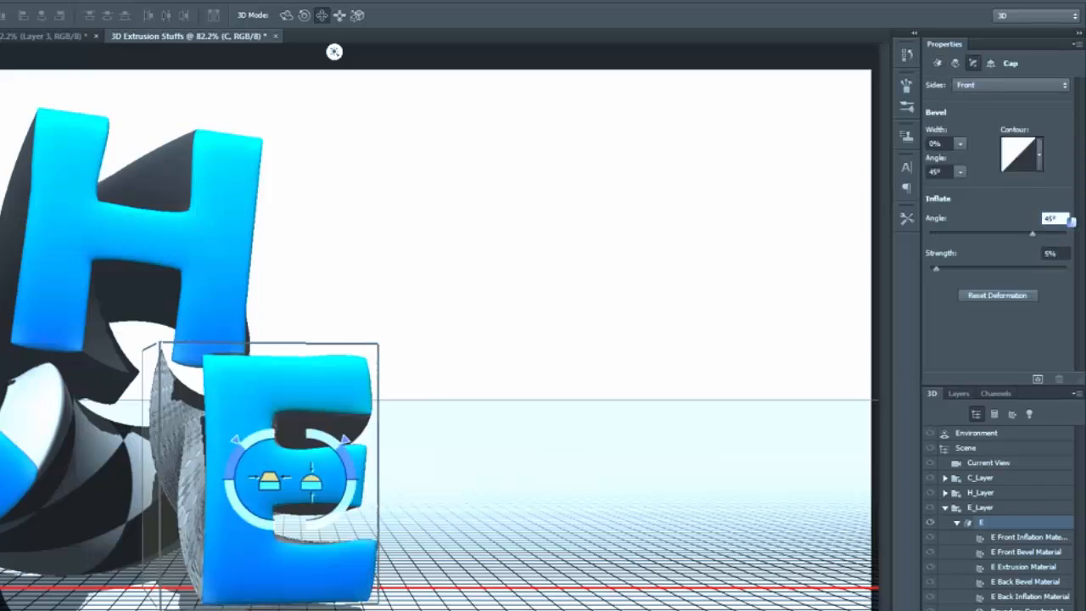
# Step: Show the second C layer, turn it into a 3D extrusion, and merge it into the combined 3D scene
pyautogui.click(958, 393)
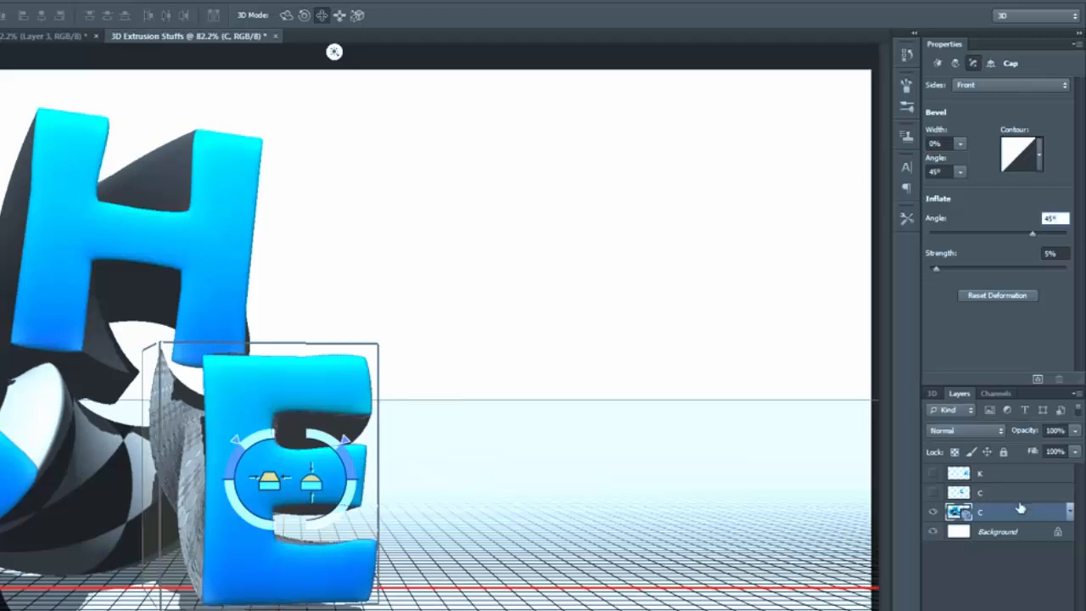
pyautogui.click(1001, 493)
pyautogui.click(933, 493)
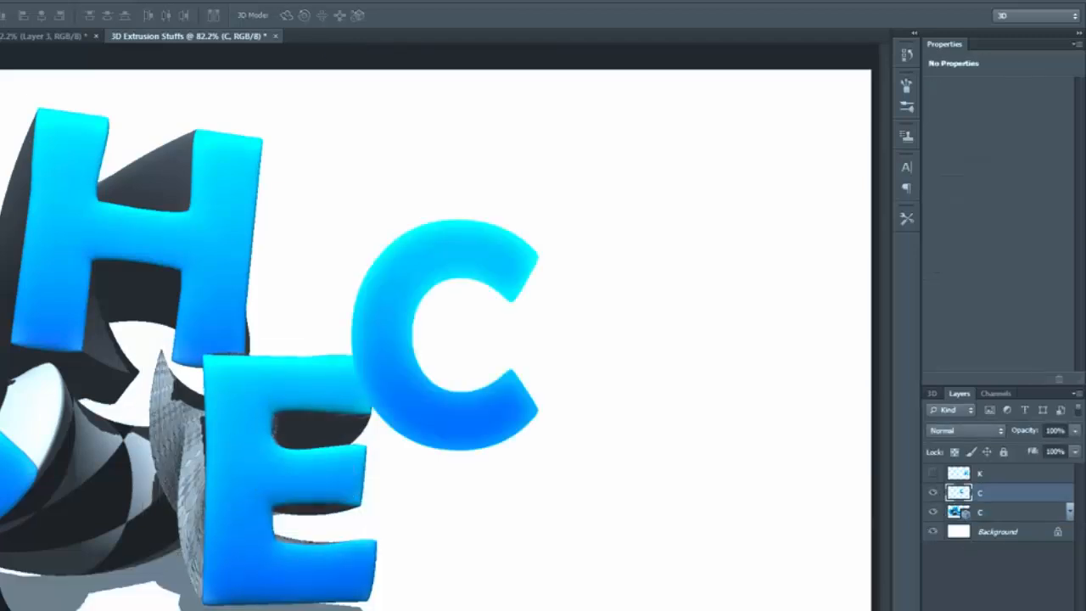
pyautogui.click(1, 2)
pyautogui.click(26, 44)
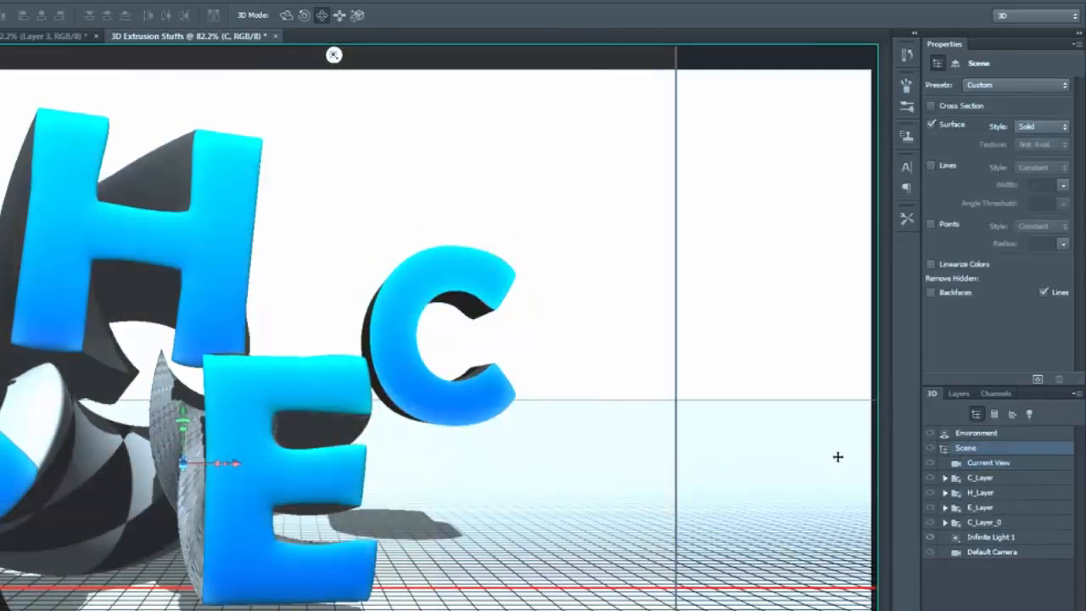
pyautogui.click(959, 393)
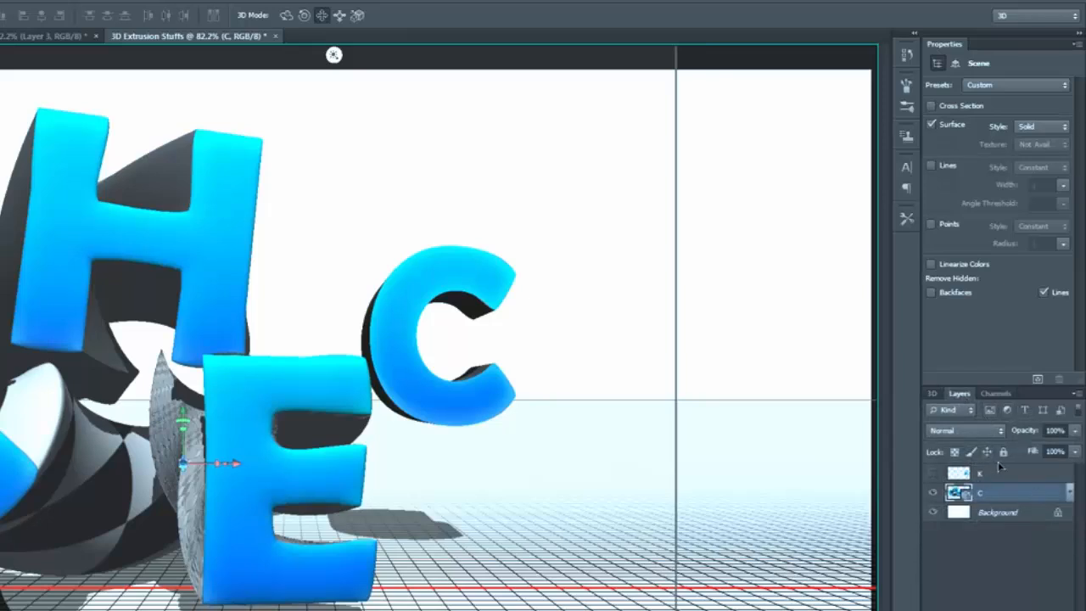
pyautogui.click(931, 394)
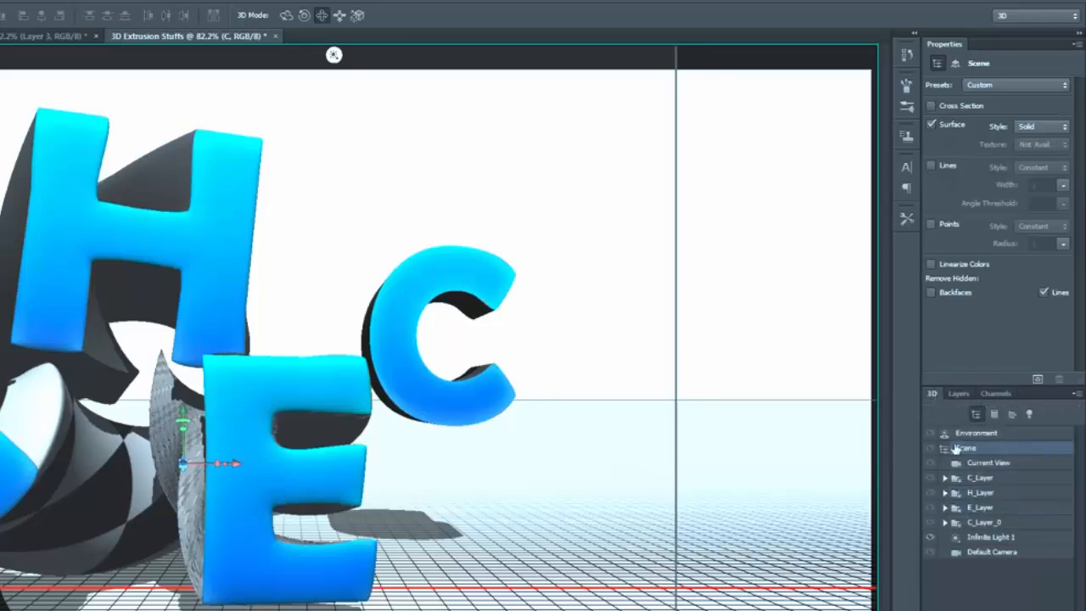
# Step: Select the second C's mesh in the scene and slide it closer to the camera, behind the E
pyautogui.click(340, 17)
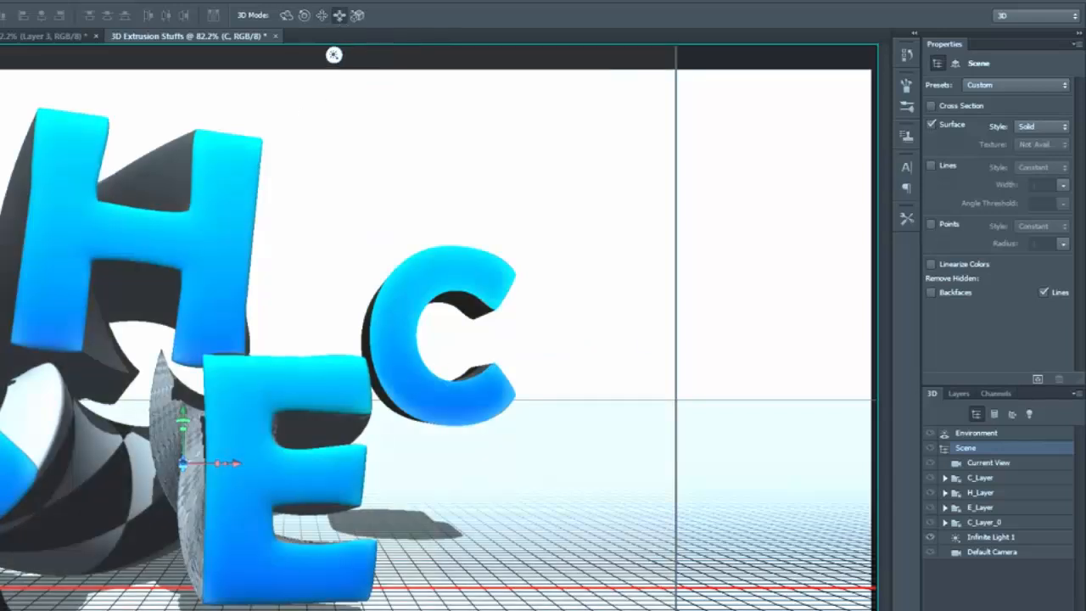
pyautogui.click(985, 521)
pyautogui.click(945, 522)
pyautogui.click(1004, 539)
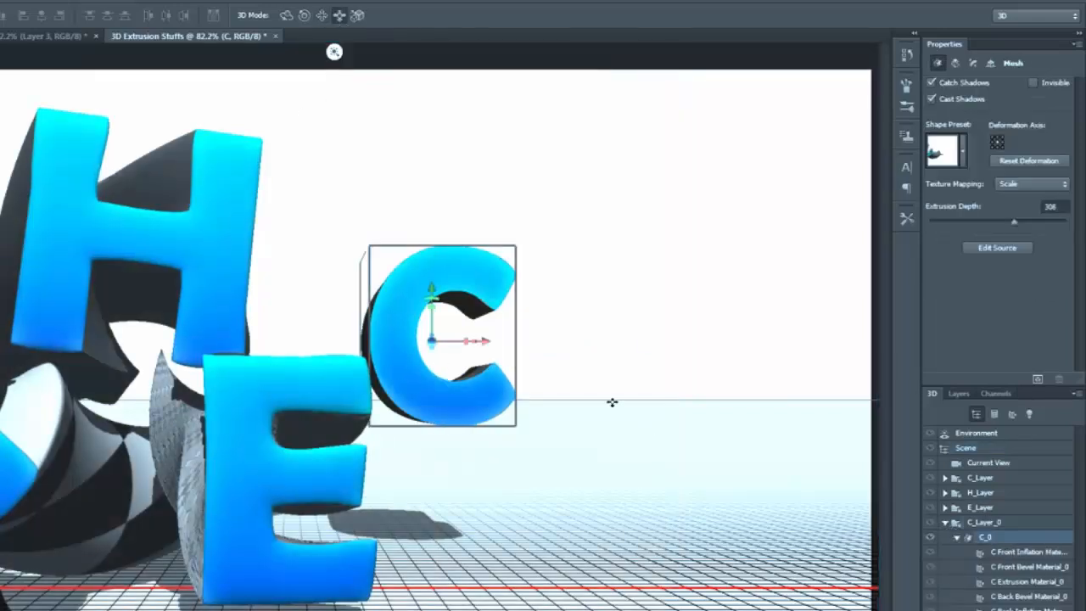
pyautogui.moveTo(612, 402); pyautogui.dragTo(539, 509)
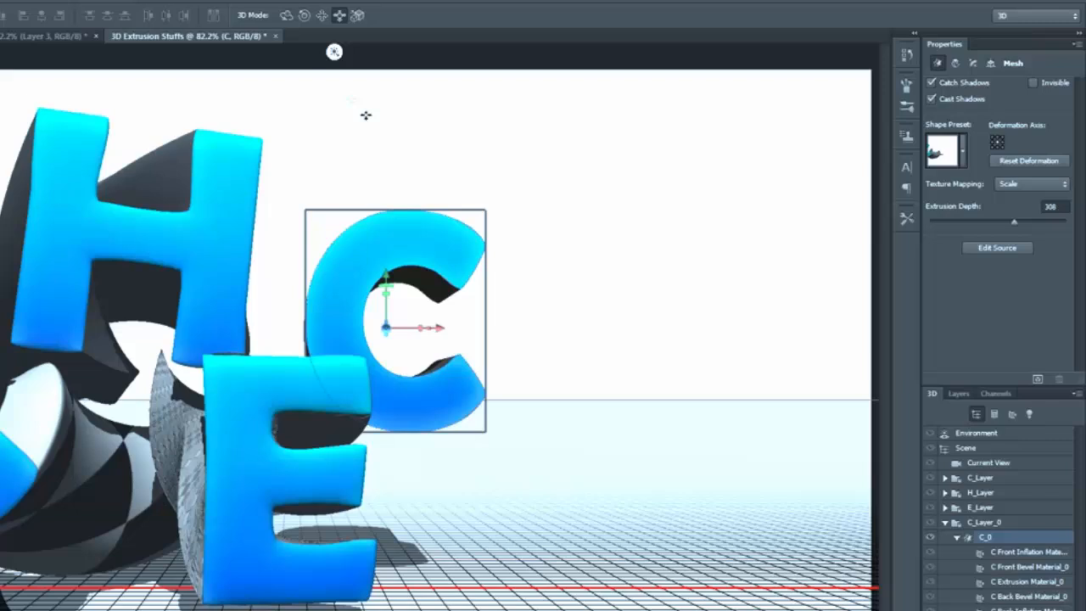
# Step: Roll the second C clockwise, rotate it so its right-hand side shows, and nudge it up and to the right
pyautogui.click(305, 15)
pyautogui.moveTo(535, 235); pyautogui.dragTo(455, 238)
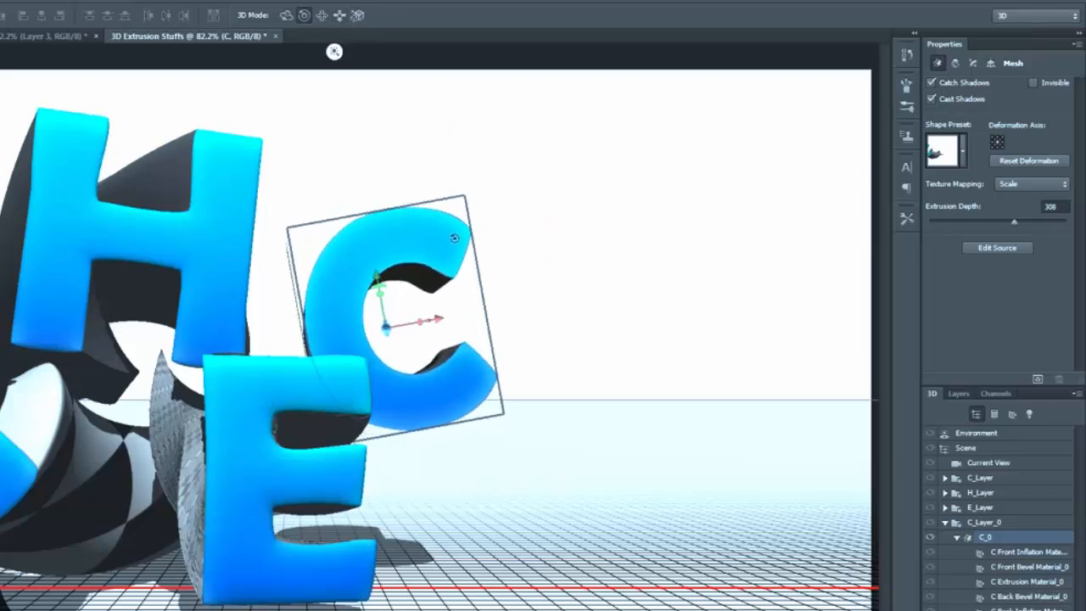
pyautogui.moveTo(630, 252); pyautogui.dragTo(722, 260)
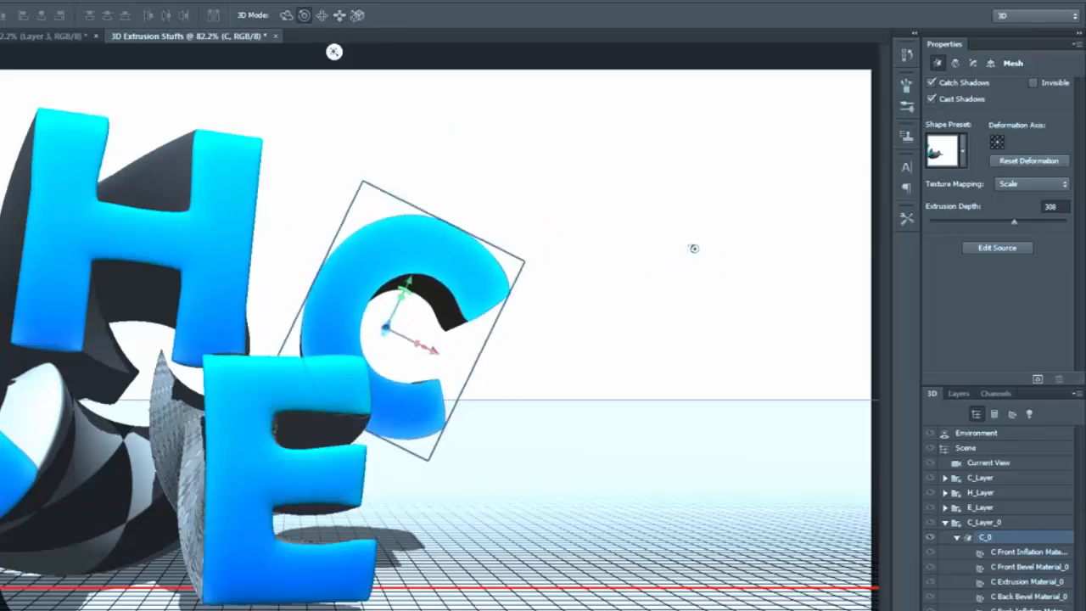
pyautogui.moveTo(632, 299); pyautogui.dragTo(530, 299)
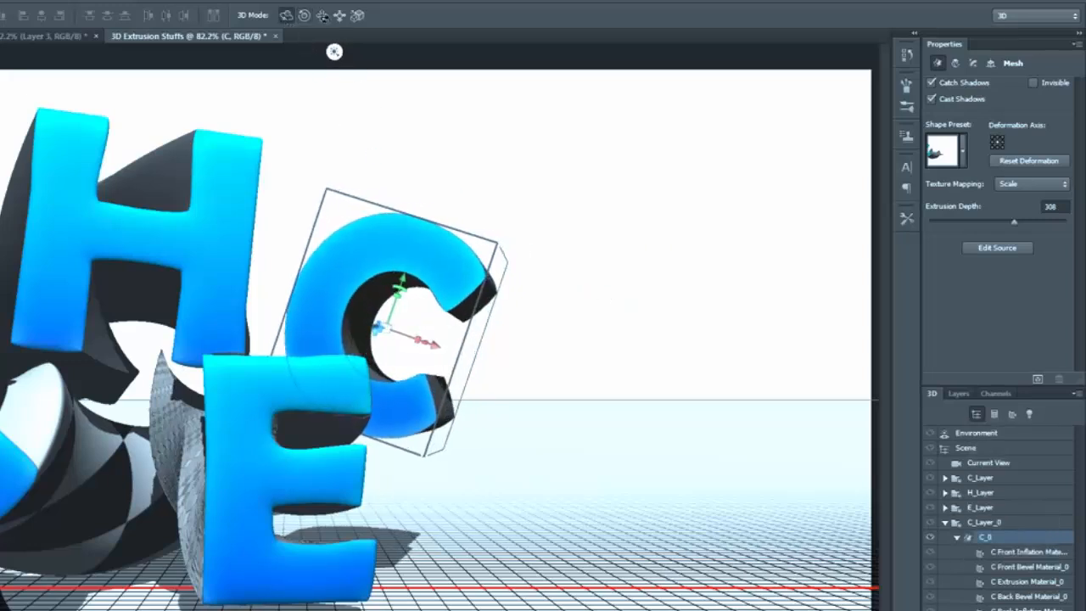
pyautogui.click(322, 15)
pyautogui.moveTo(570, 385); pyautogui.dragTo(586, 405)
# Step: Deform the second C with a twist of -109° and a taper of 66%, and bend it along its horizontal angle
pyautogui.click(956, 63)
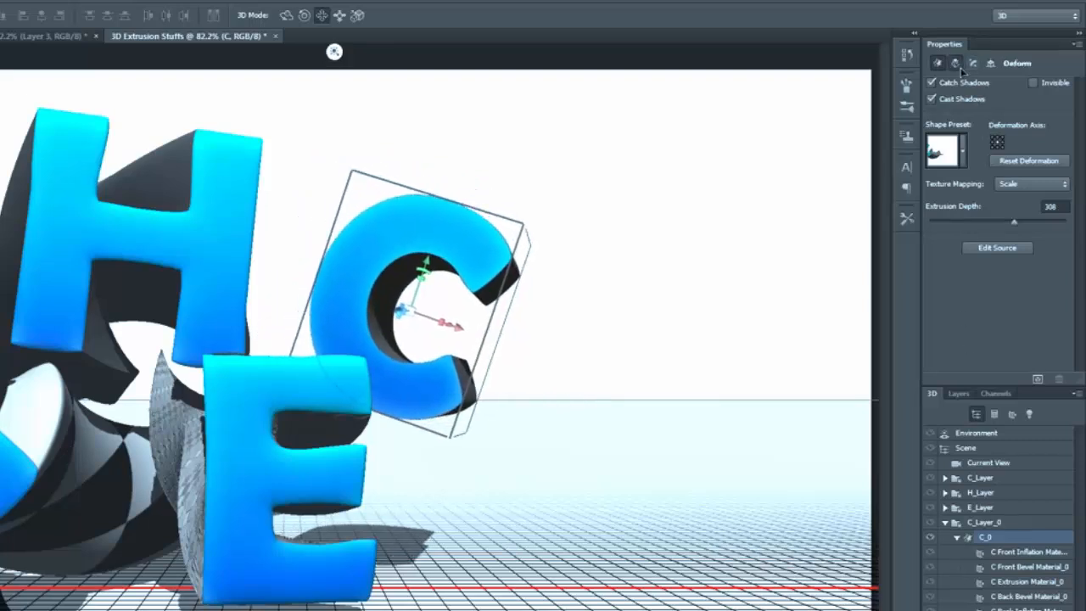
pyautogui.moveTo(996, 199); pyautogui.dragTo(993, 201)
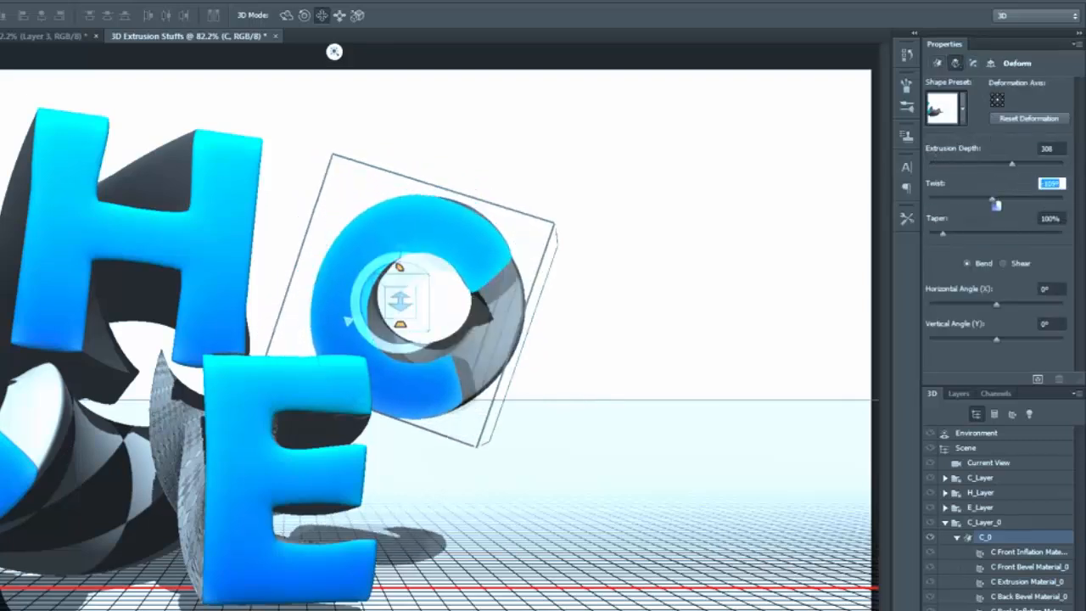
pyautogui.moveTo(942, 234); pyautogui.dragTo(938, 234)
pyautogui.moveTo(997, 304); pyautogui.dragTo(992, 312)
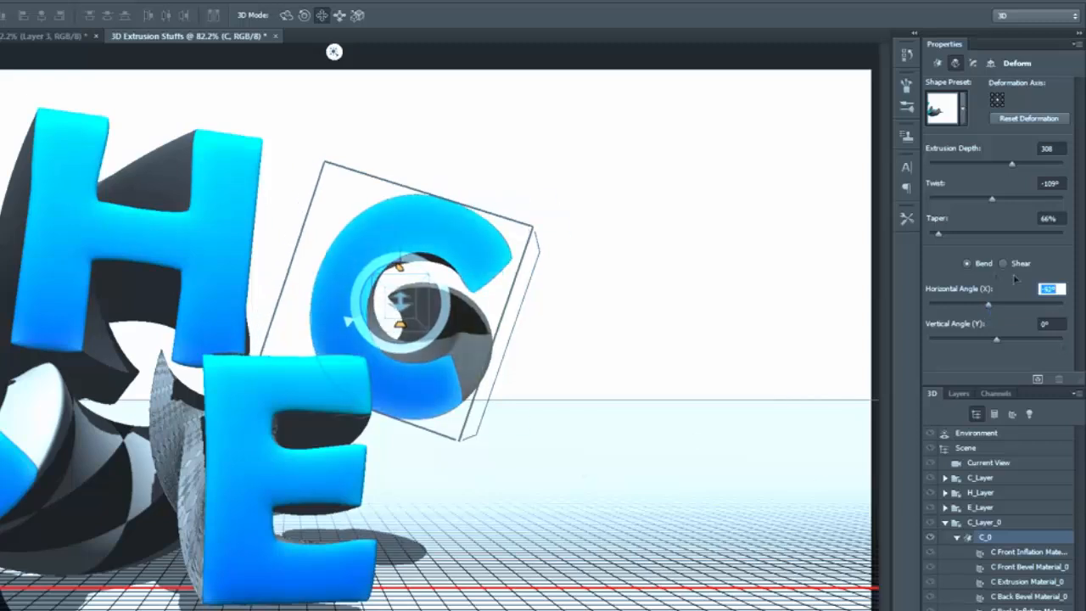
# Step: Inflate the front cap of the second C with a strength of 5%
pyautogui.click(974, 64)
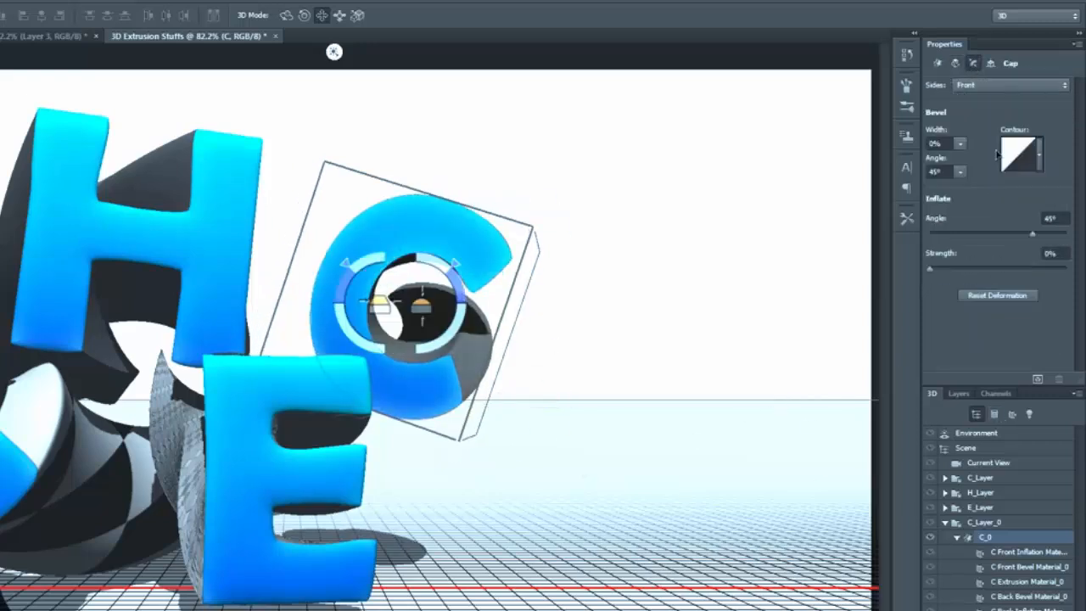
pyautogui.click(1050, 253)
pyautogui.write('5')
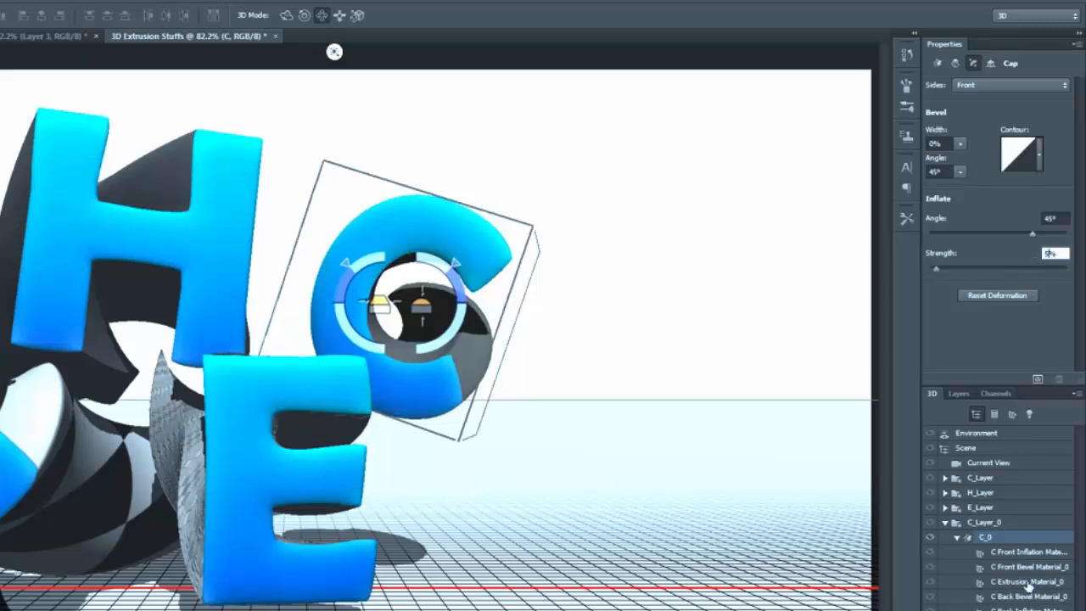
# Step: Apply the middle red textured material preset to the extrusion material of the second C
pyautogui.click(1027, 582)
pyautogui.click(1067, 105)
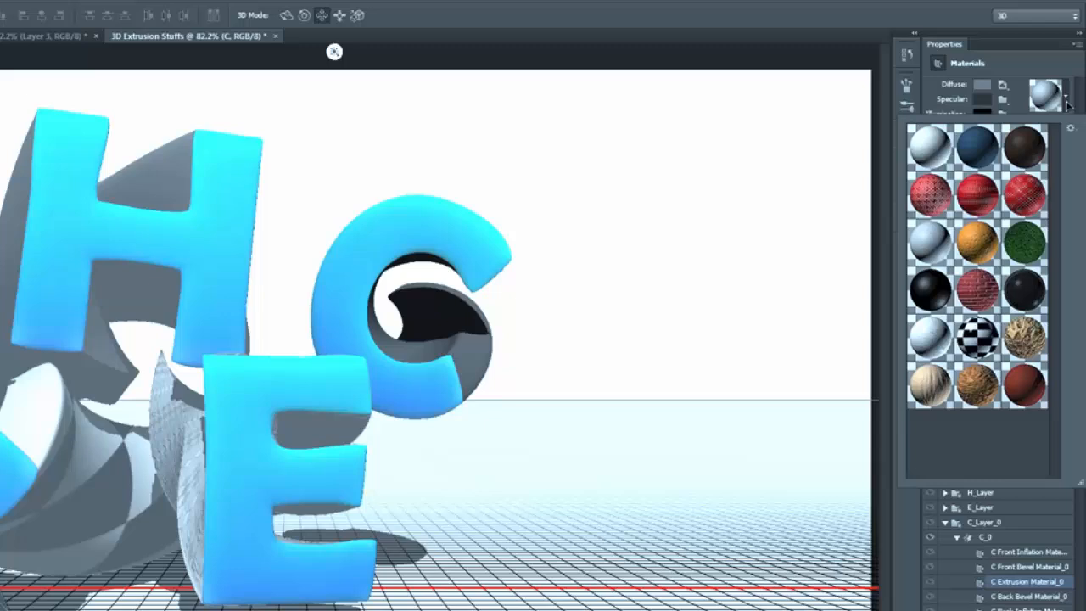
pyautogui.click(980, 199)
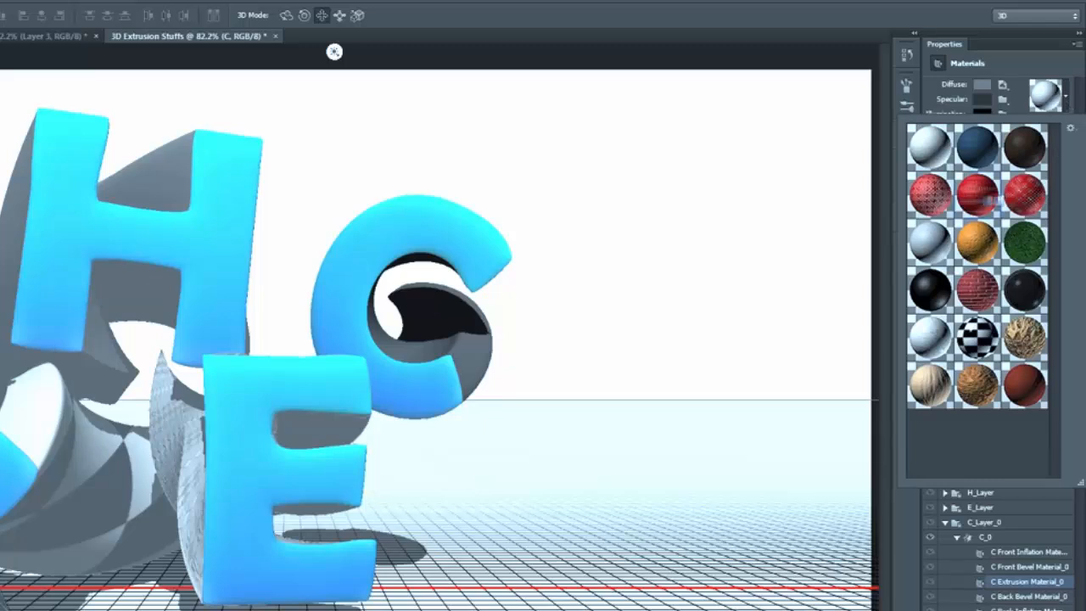
# Step: Set the diffuse color of the second C's extrusion material to gray 878787 and its reflection to 100%
pyautogui.click(981, 84)
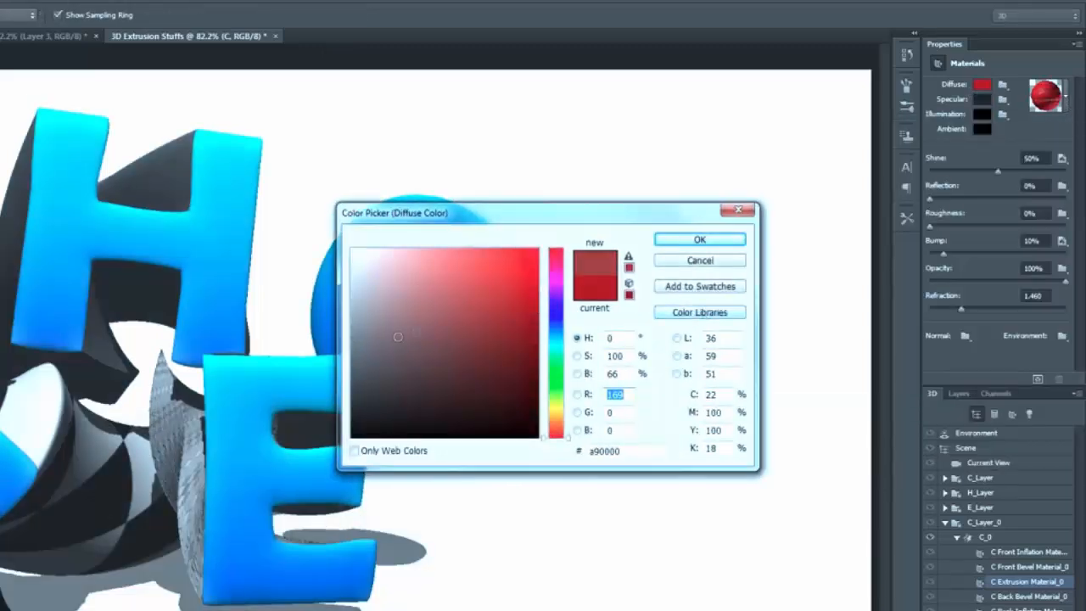
pyautogui.moveTo(398, 337); pyautogui.dragTo(332, 342)
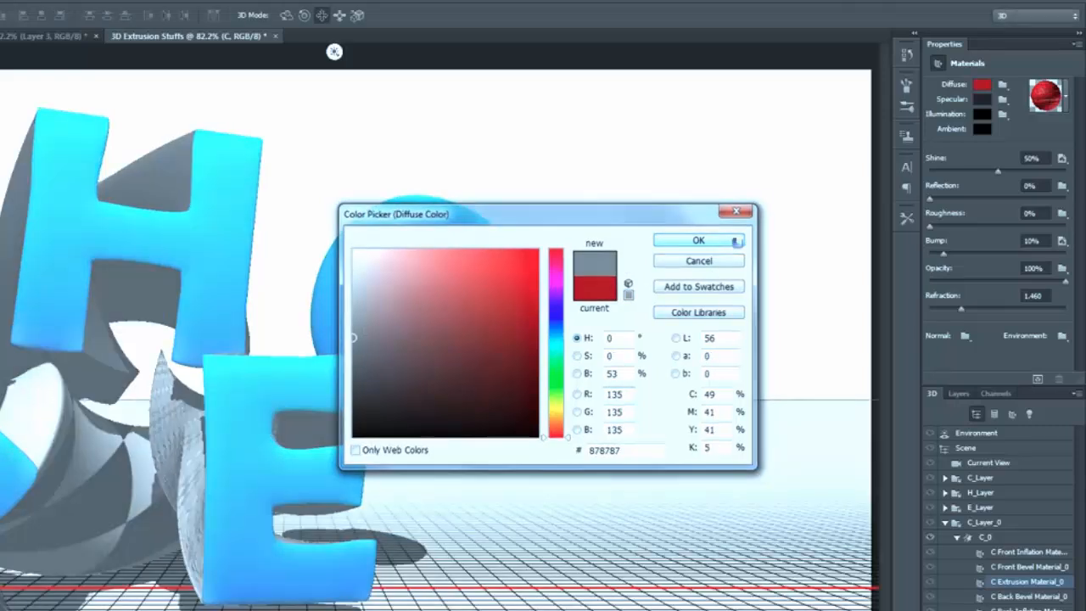
pyautogui.click(738, 241)
pyautogui.moveTo(931, 205); pyautogui.dragTo(1081, 202)
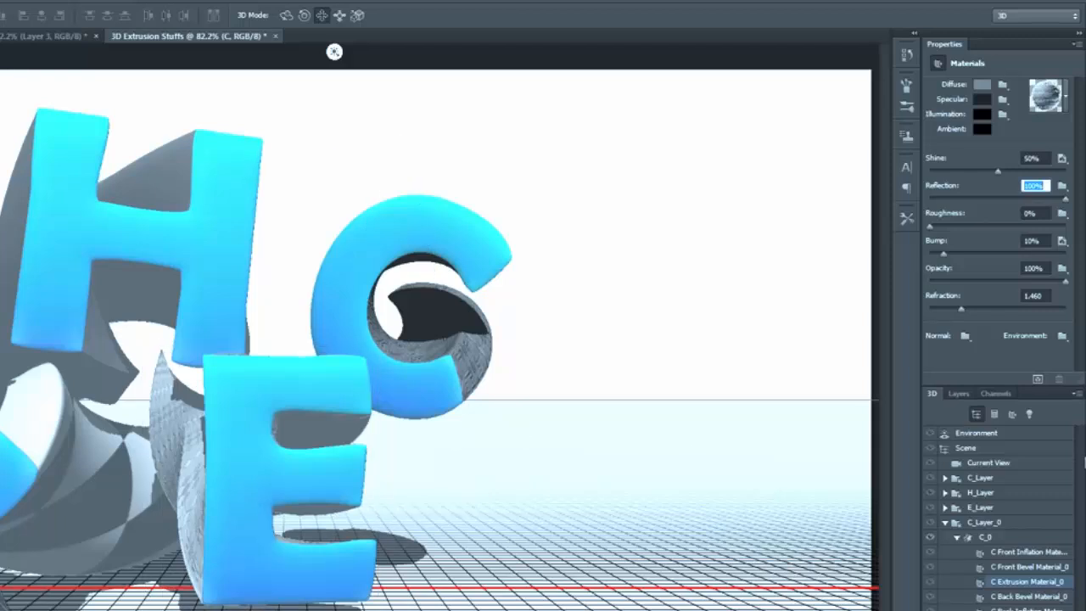
# Step: Show the K layer, turn it into a 3D extrusion, and merge it into the combined 3D scene
pyautogui.click(959, 392)
pyautogui.click(982, 475)
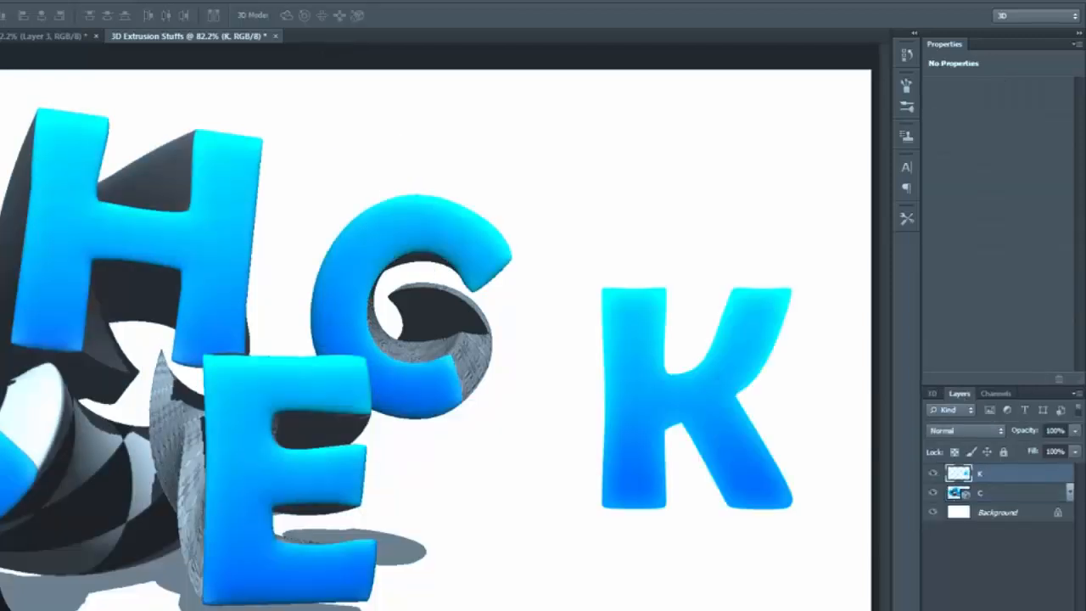
pyautogui.click(2, 2)
pyautogui.click(5, 43)
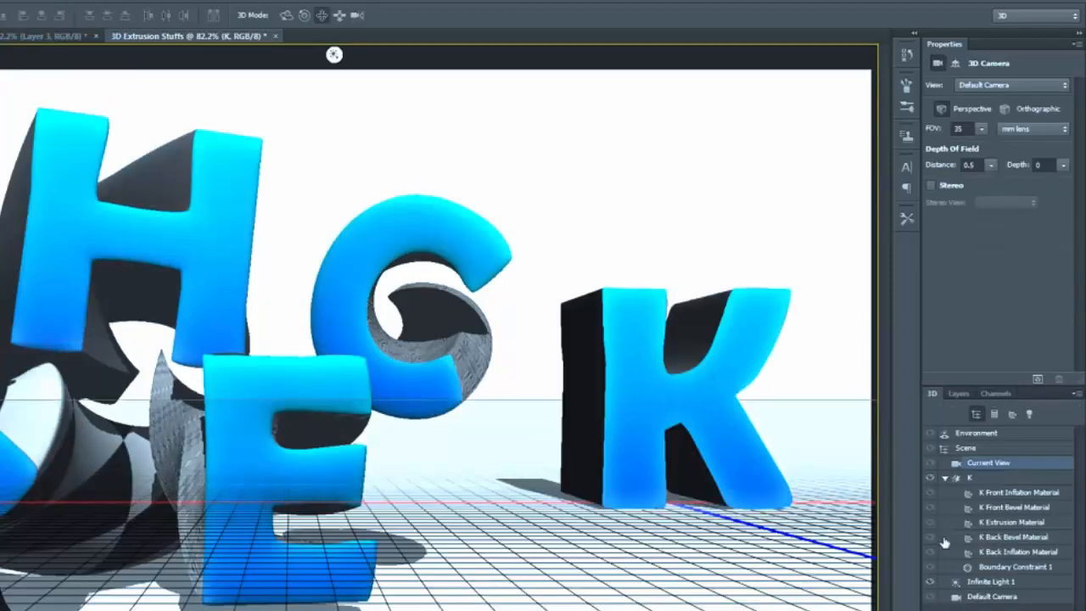
pyautogui.hotkey('ctrl', 'e')
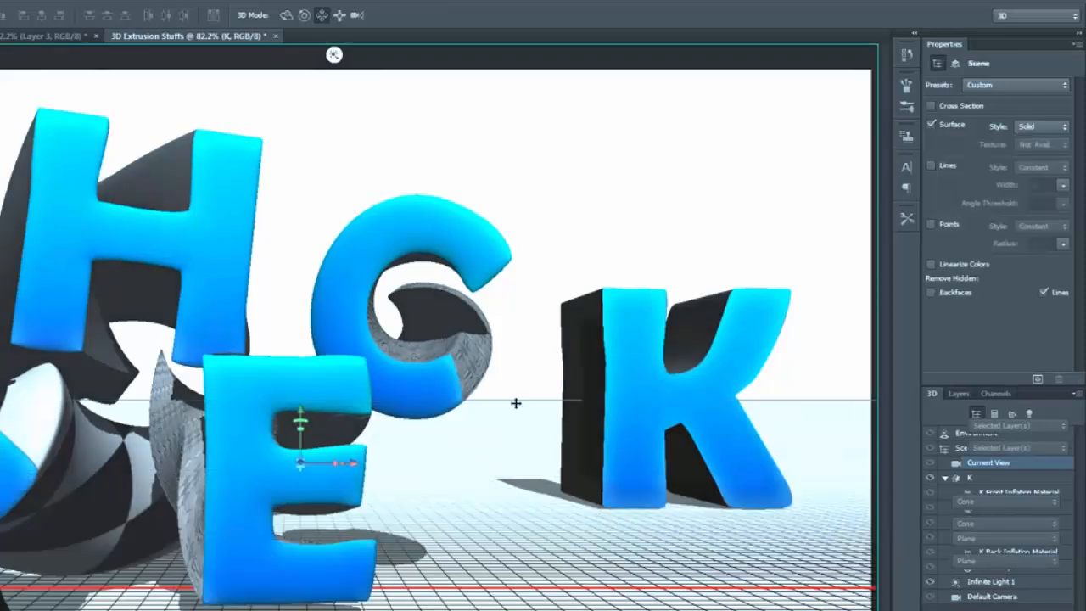
# Step: Select the K's mesh in the scene, shift it left beside the second C, and bring it closer to the camera
pyautogui.click(988, 538)
pyautogui.click(945, 537)
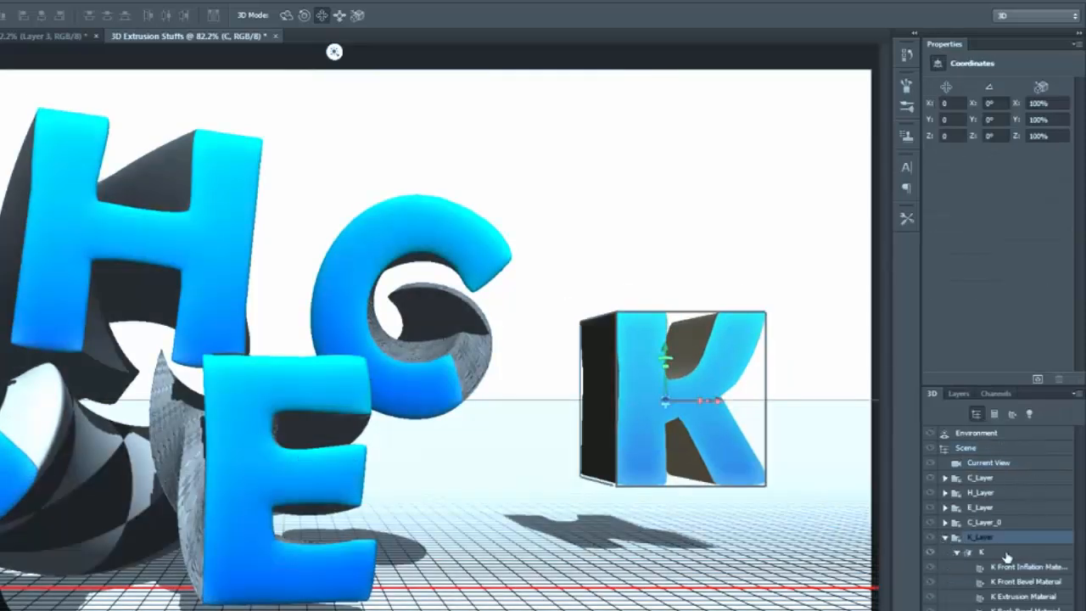
pyautogui.click(981, 552)
pyautogui.moveTo(565, 550); pyautogui.dragTo(509, 560)
pyautogui.moveTo(302, 435); pyautogui.dragTo(328, 447)
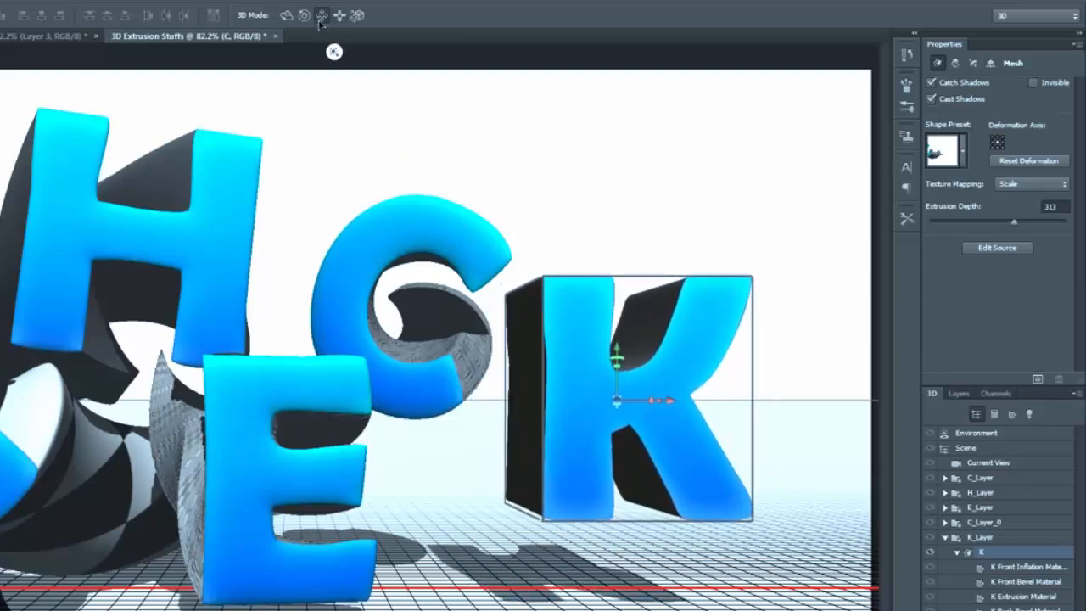
# Step: Rotate the K so more of its left side shows, and lower it until its base lines up with the E
pyautogui.click(286, 14)
pyautogui.moveTo(664, 184); pyautogui.dragTo(753, 190)
pyautogui.click(322, 17)
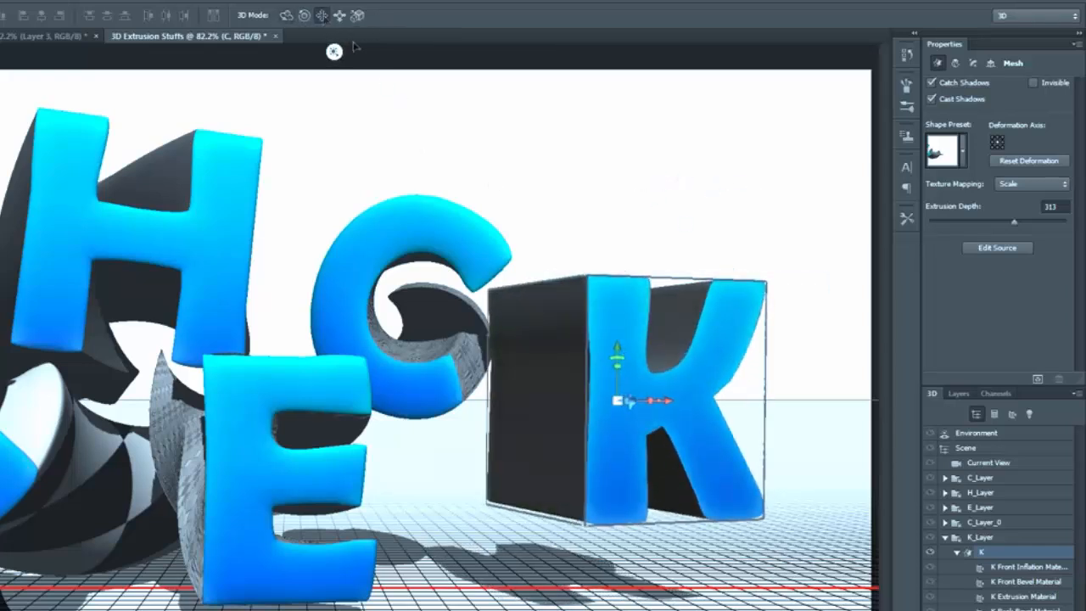
pyautogui.moveTo(680, 173); pyautogui.dragTo(672, 201)
# Step: Deform the K with an extrusion depth of 2500 and a taper of 0%, twist it, and bend it slightly along its horizontal angle
pyautogui.click(956, 63)
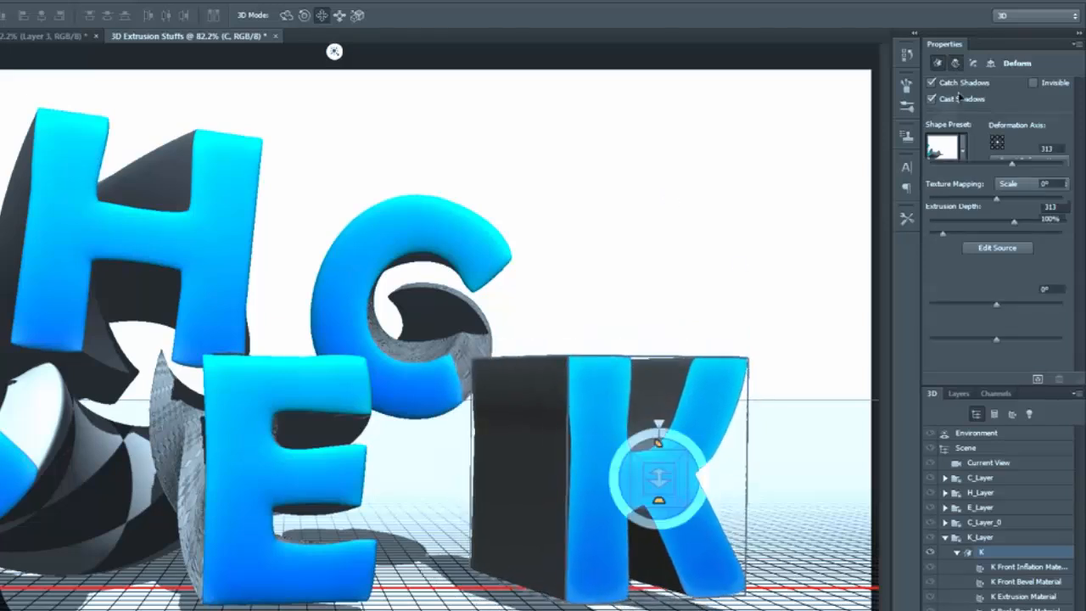
pyautogui.moveTo(1014, 163); pyautogui.dragTo(1061, 163)
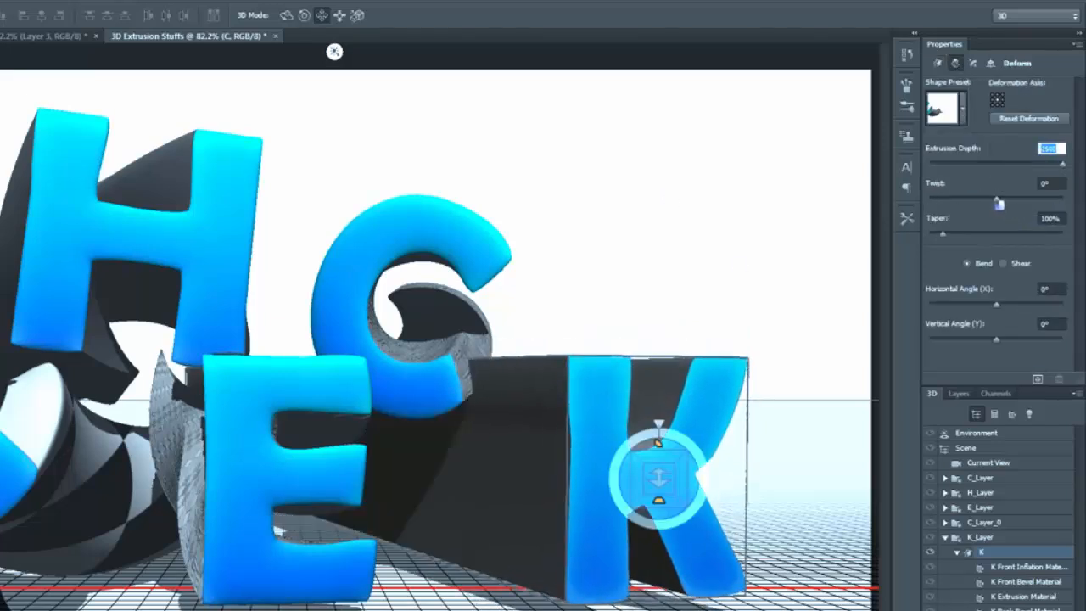
pyautogui.moveTo(943, 235); pyautogui.dragTo(928, 237)
pyautogui.moveTo(998, 200); pyautogui.dragTo(1015, 204)
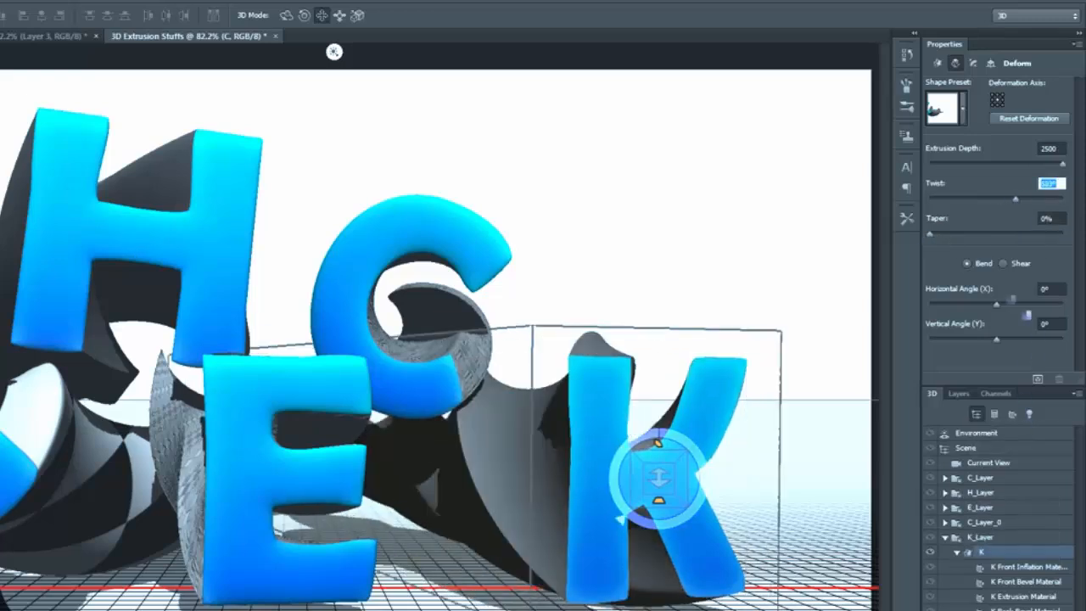
pyautogui.moveTo(997, 304); pyautogui.dragTo(1006, 306)
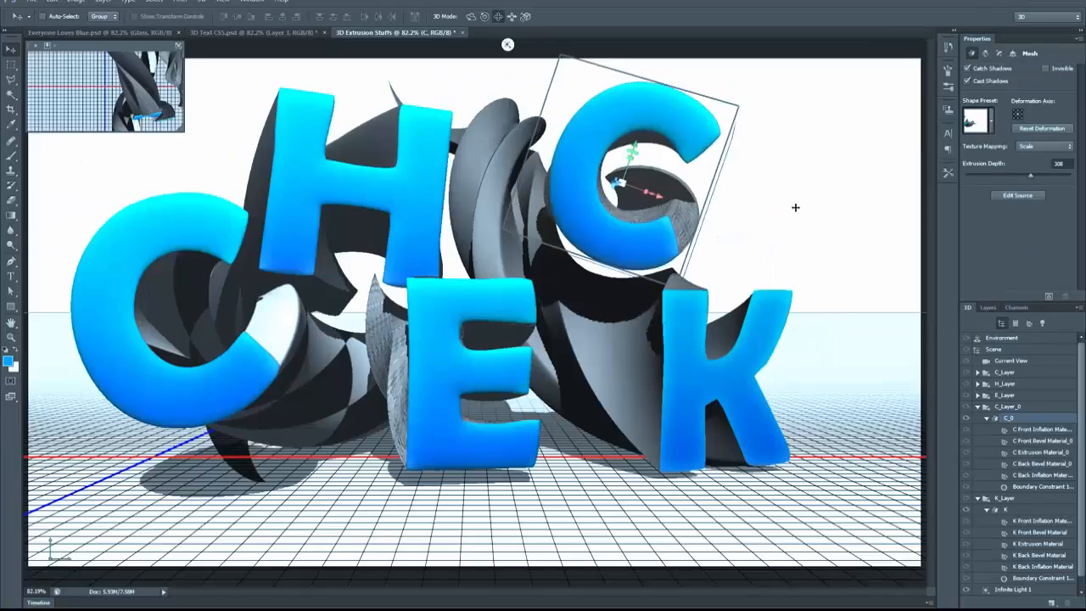
# Step: Apply the off-white glossy material preset to the K's extrusion material and set its reflection to 100%
pyautogui.click(1039, 543)
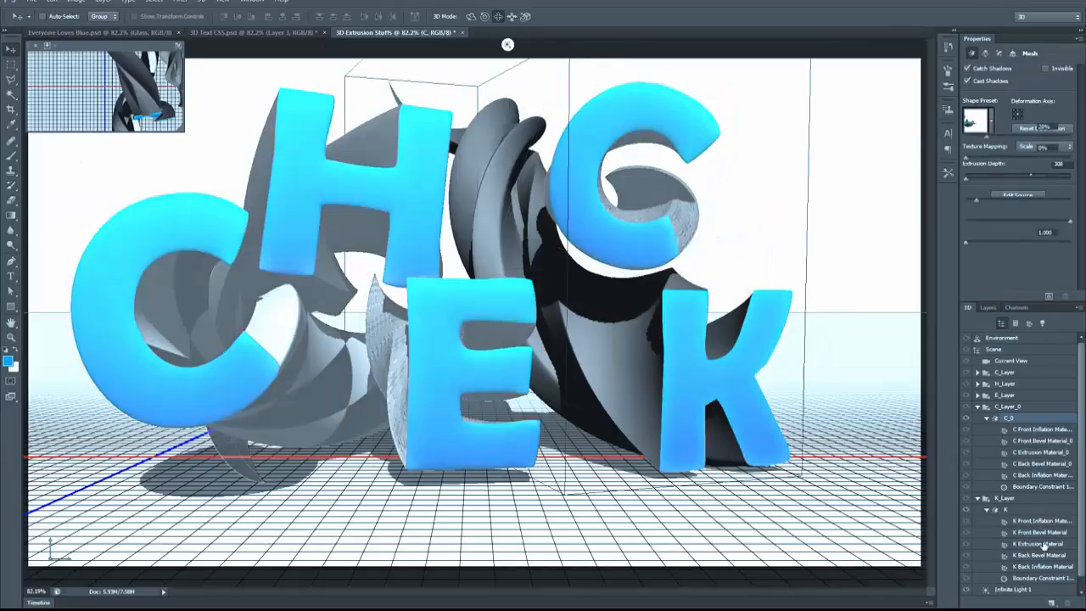
pyautogui.click(1044, 148)
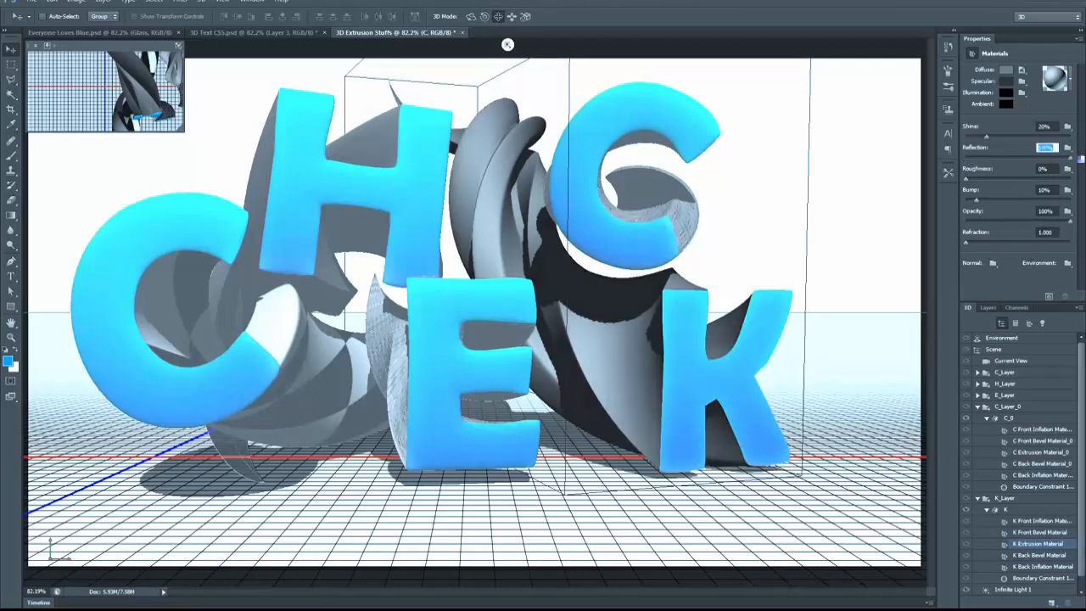
pyautogui.click(1071, 79)
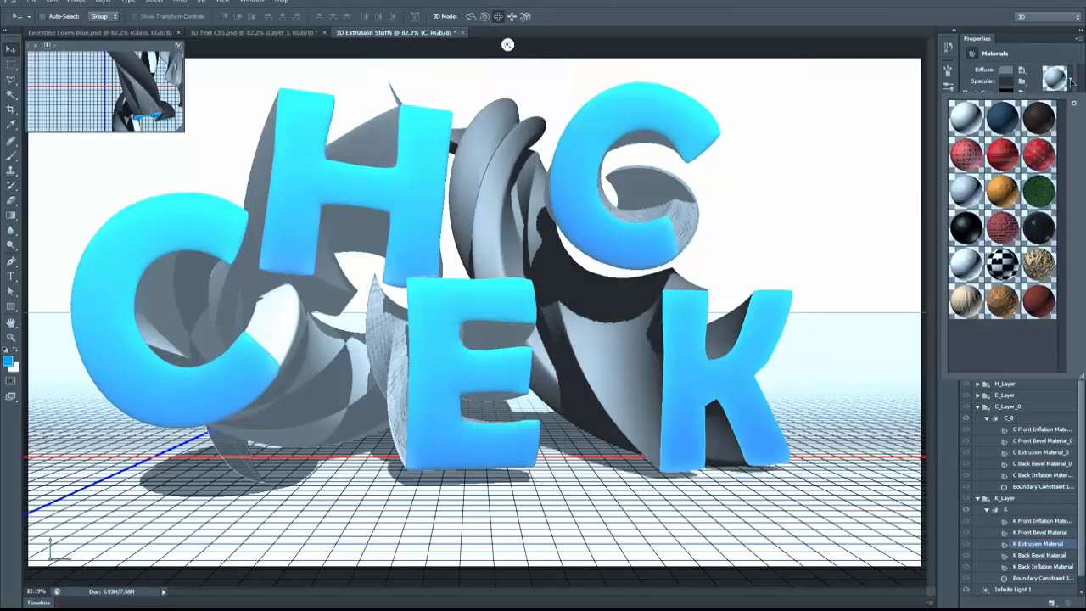
pyautogui.click(967, 266)
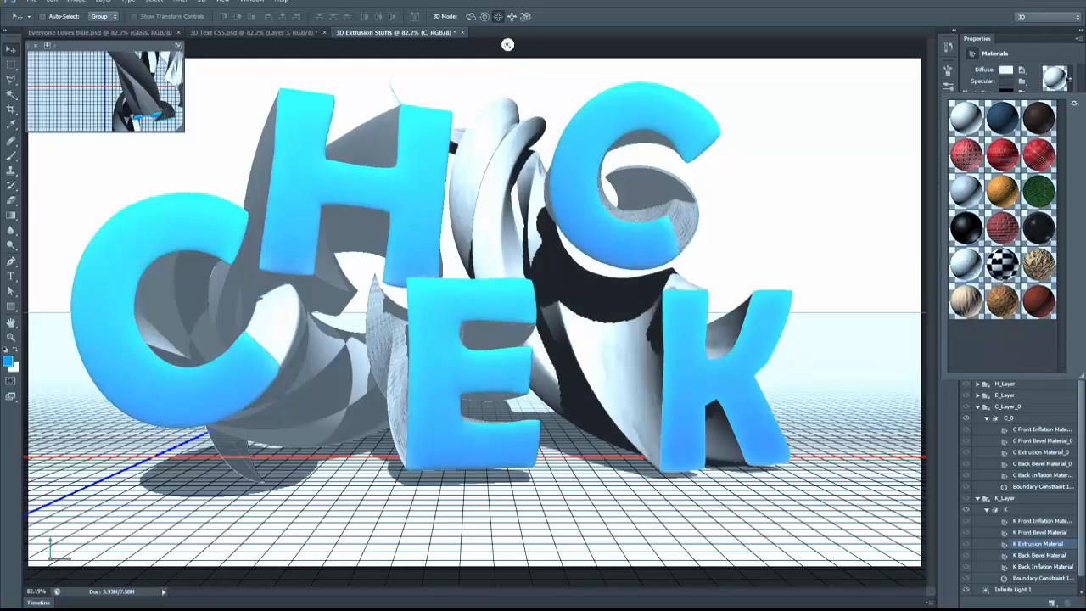
pyautogui.click(1070, 79)
pyautogui.moveTo(976, 159); pyautogui.dragTo(1073, 159)
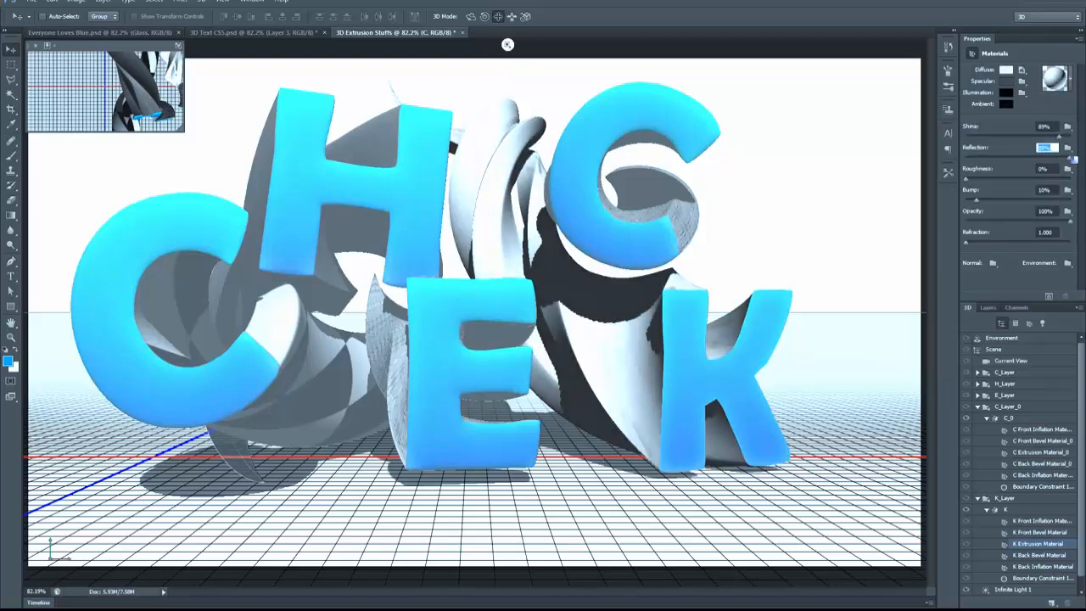
# Step: Change the diffuse color of the K's extrusion material to dark gray 4e4e4e
pyautogui.click(1005, 70)
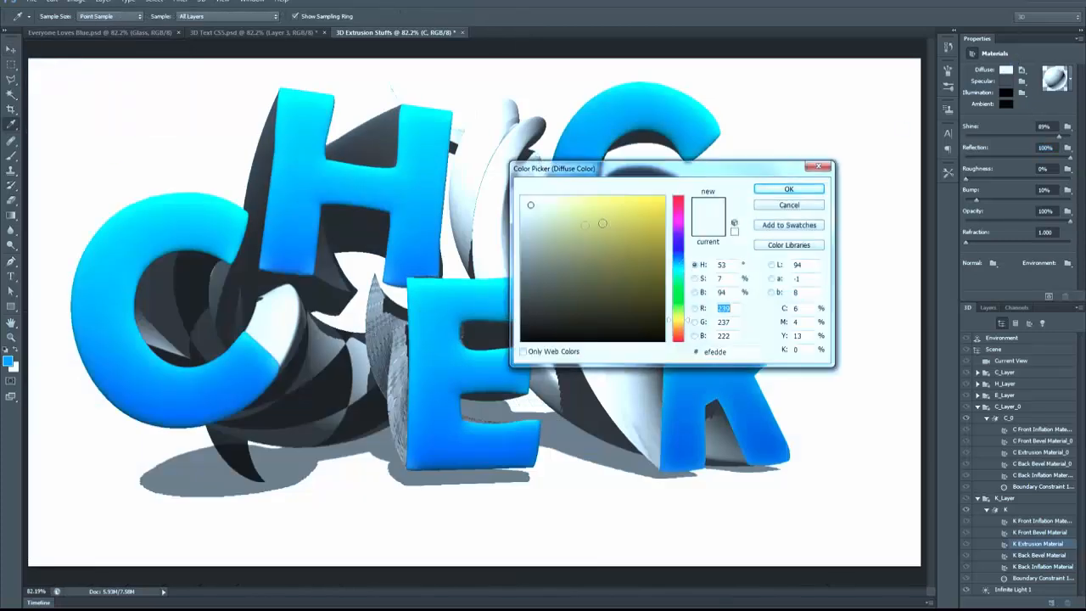
pyautogui.moveTo(542, 276); pyautogui.dragTo(503, 298)
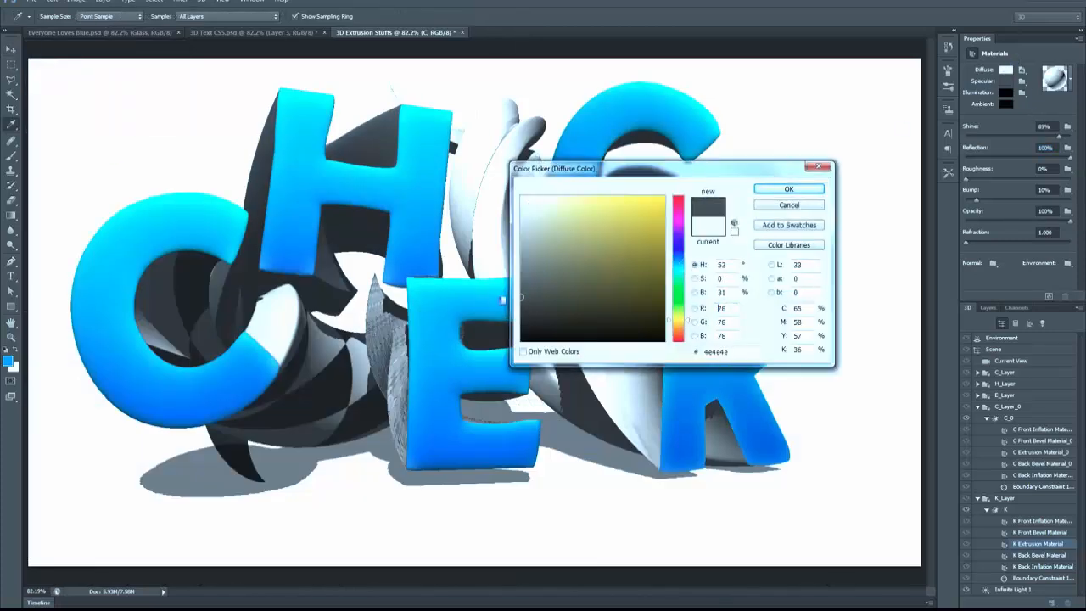
pyautogui.click(789, 189)
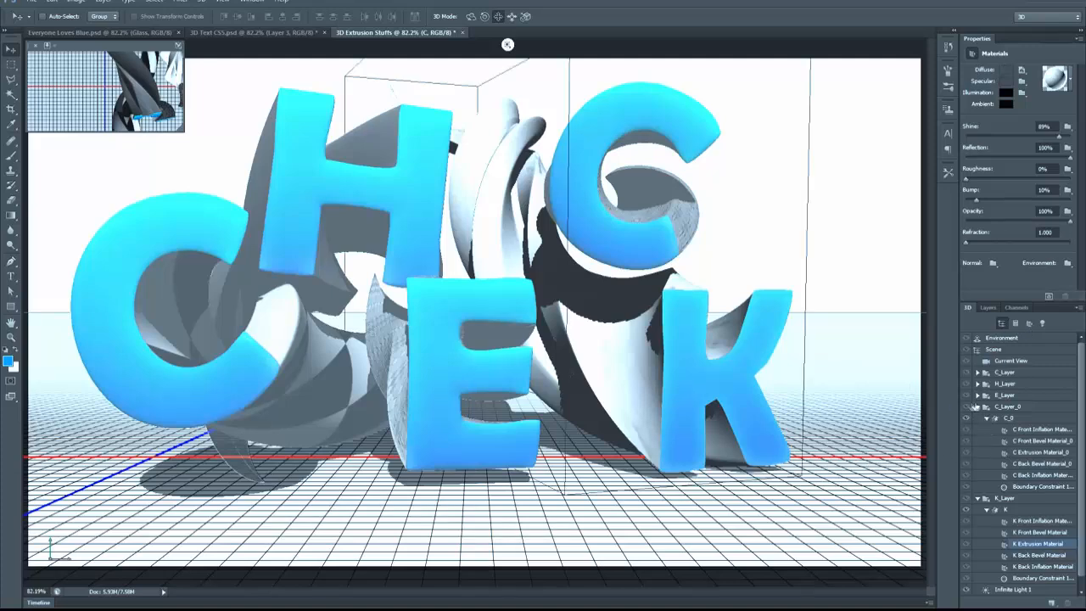
# Step: Collapse the second C and K groups, and set the shadow softness of the infinite light to 100%
pyautogui.click(979, 407)
pyautogui.click(977, 418)
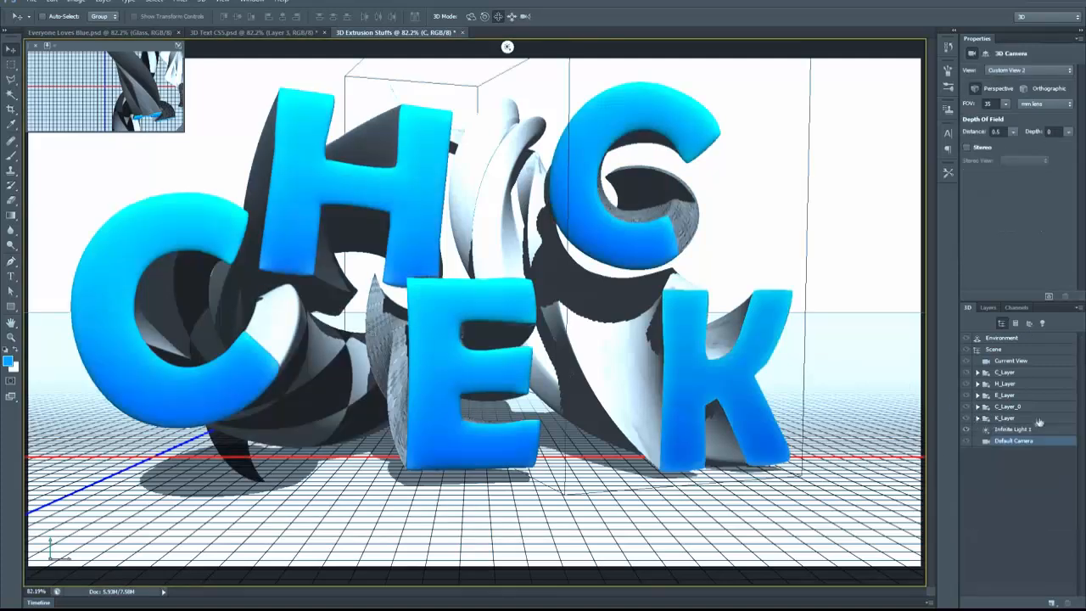
pyautogui.click(1023, 374)
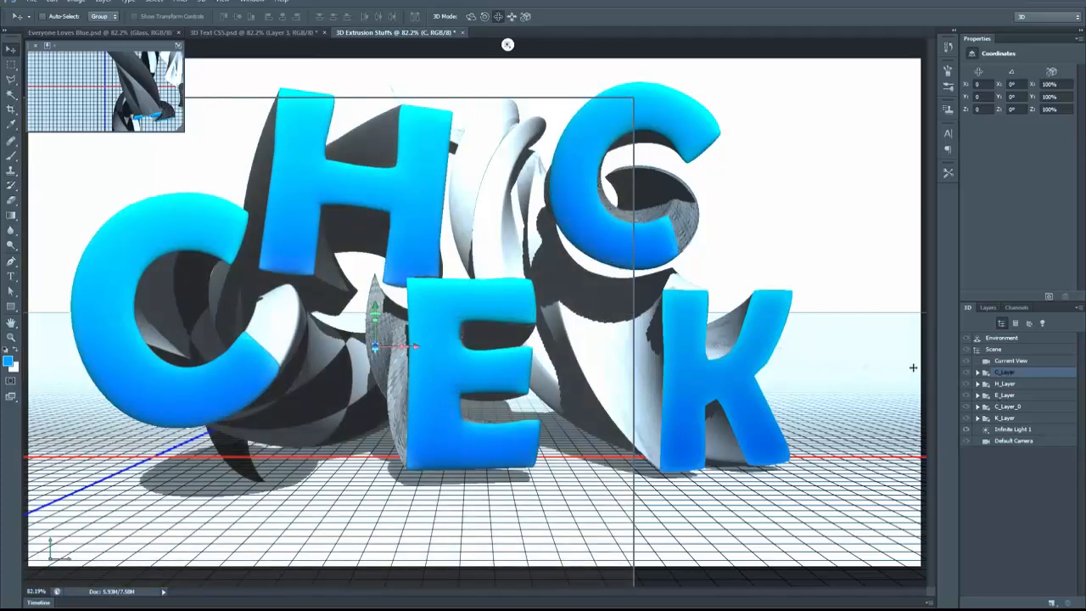
pyautogui.click(1018, 430)
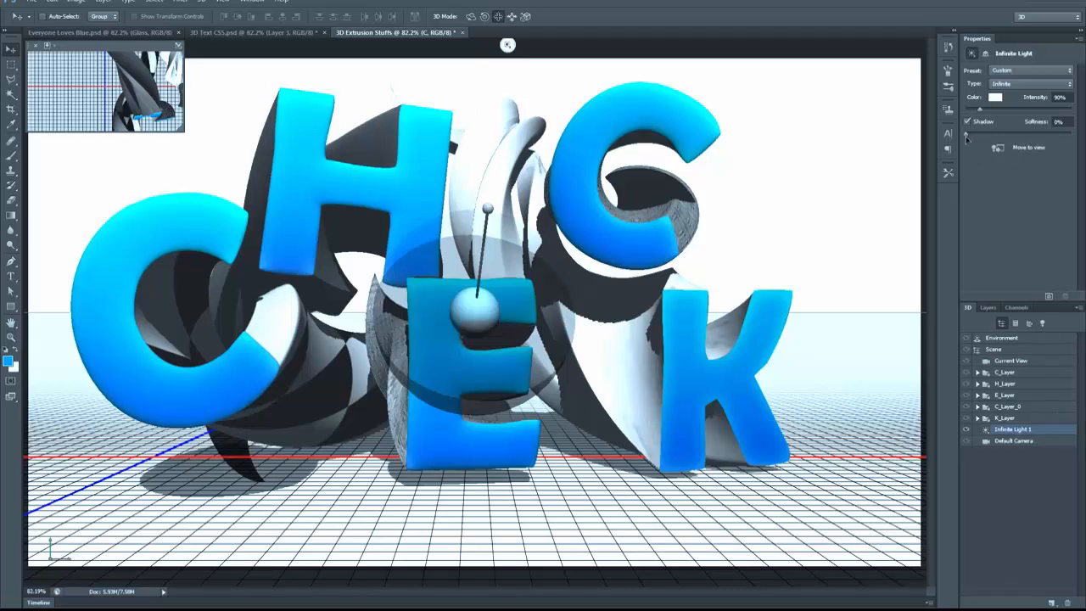
pyautogui.moveTo(966, 136); pyautogui.dragTo(1082, 139)
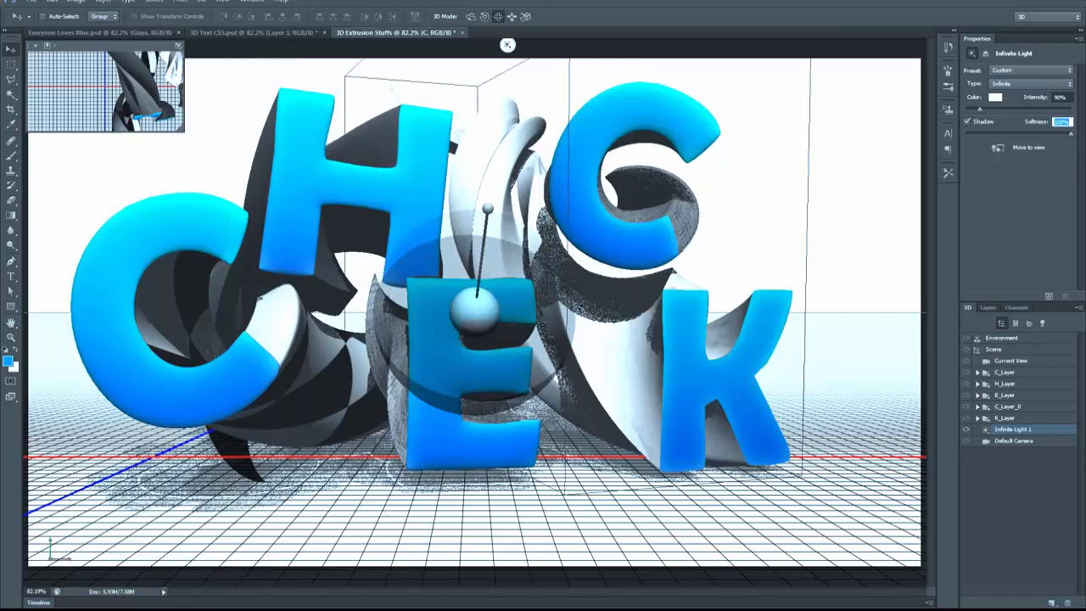
# Step: Inflate the front cap of the K mesh with a strength of 5%
pyautogui.click(978, 417)
pyautogui.click(1008, 429)
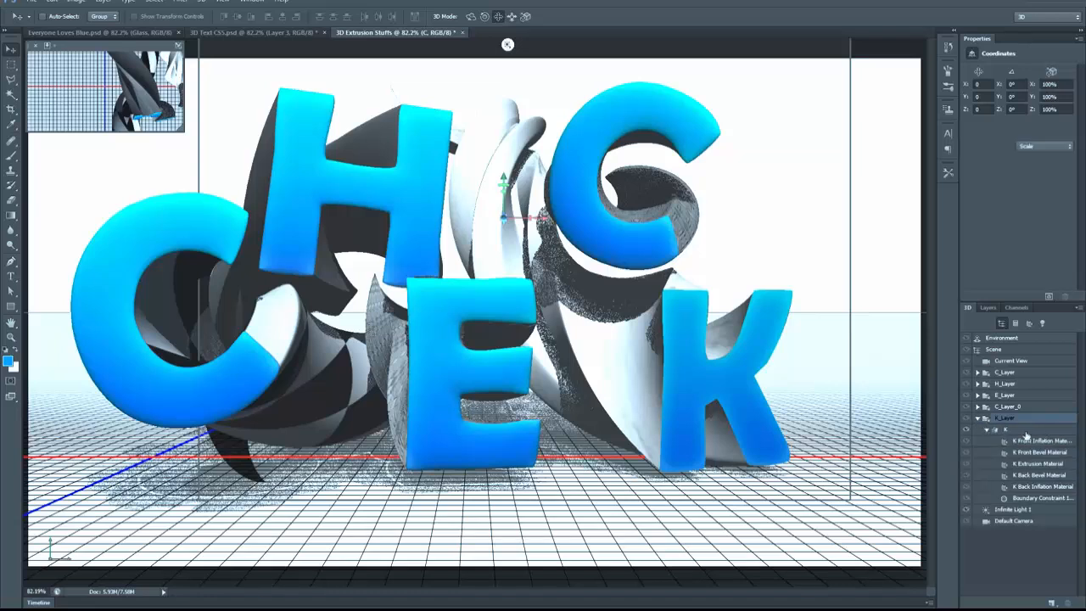
pyautogui.click(998, 54)
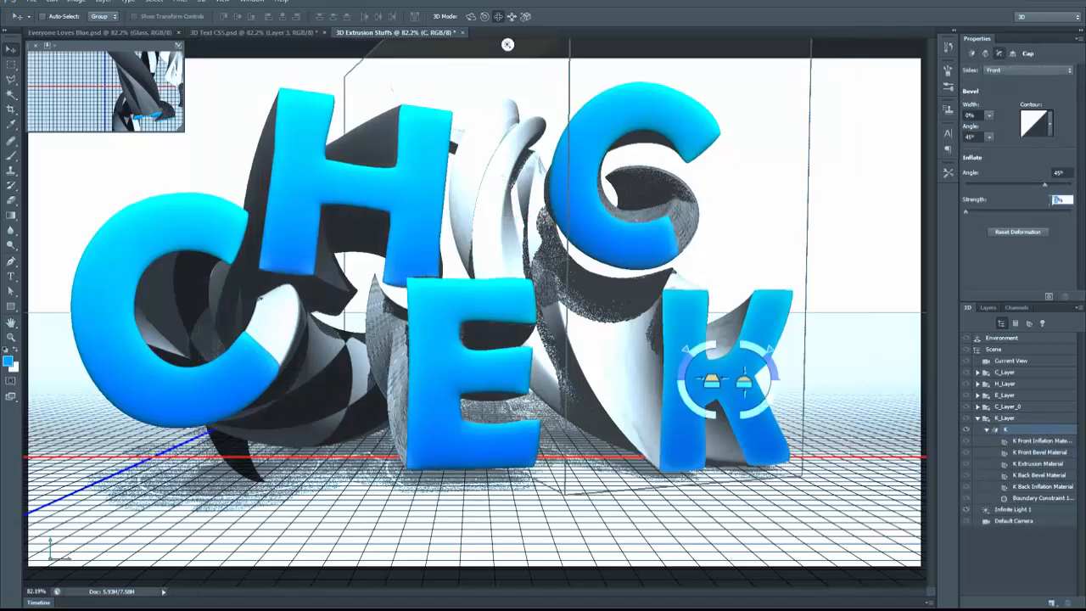
pyautogui.write('5')
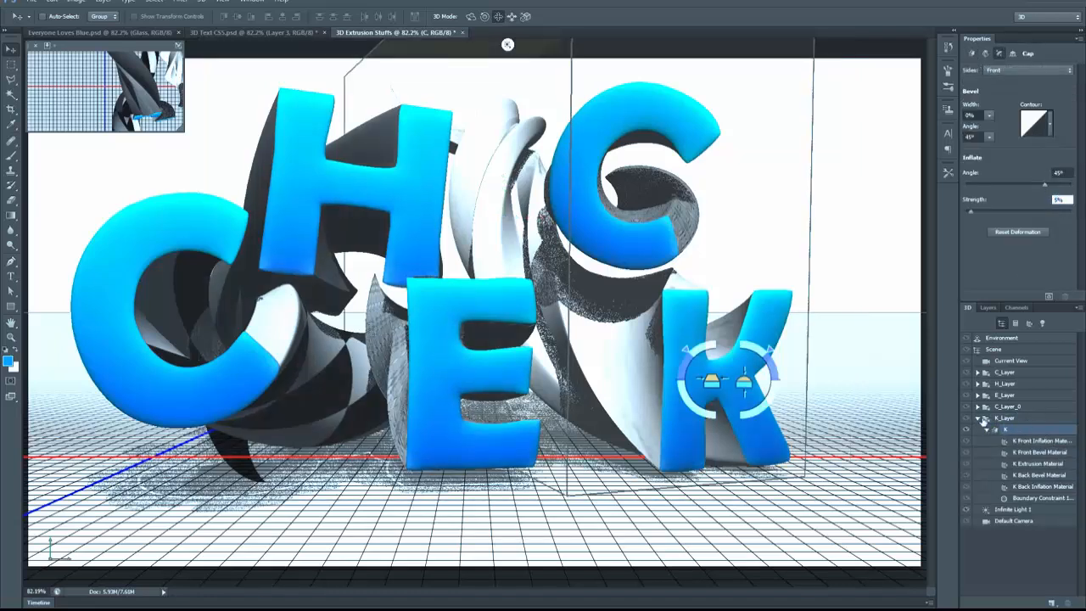
# Step: Collapse the K_Layer group, render the 3D scene and stop the render early
pyautogui.click(979, 419)
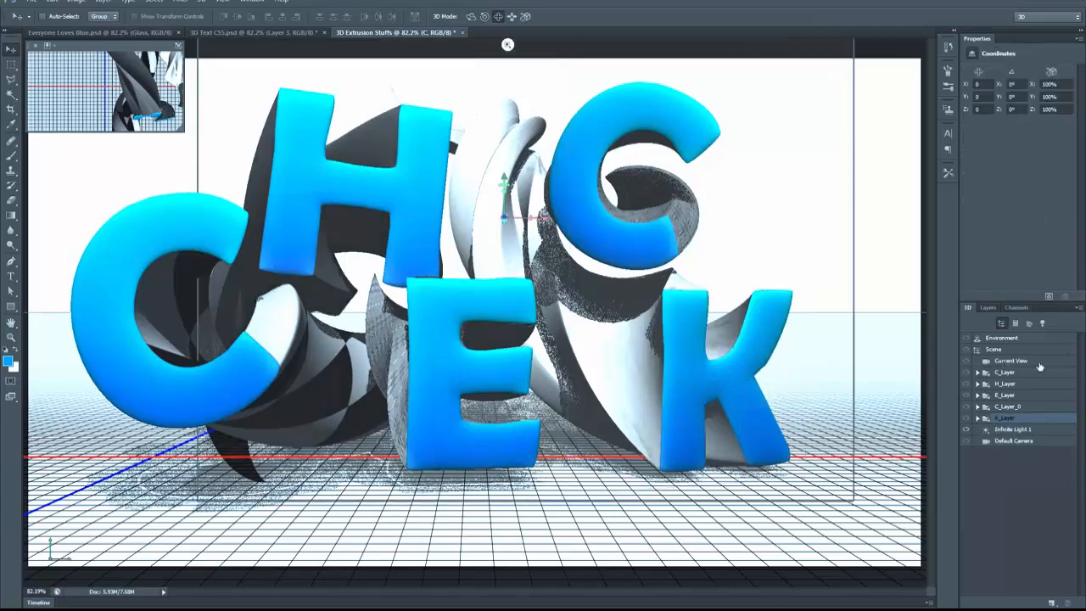
pyautogui.click(1050, 297)
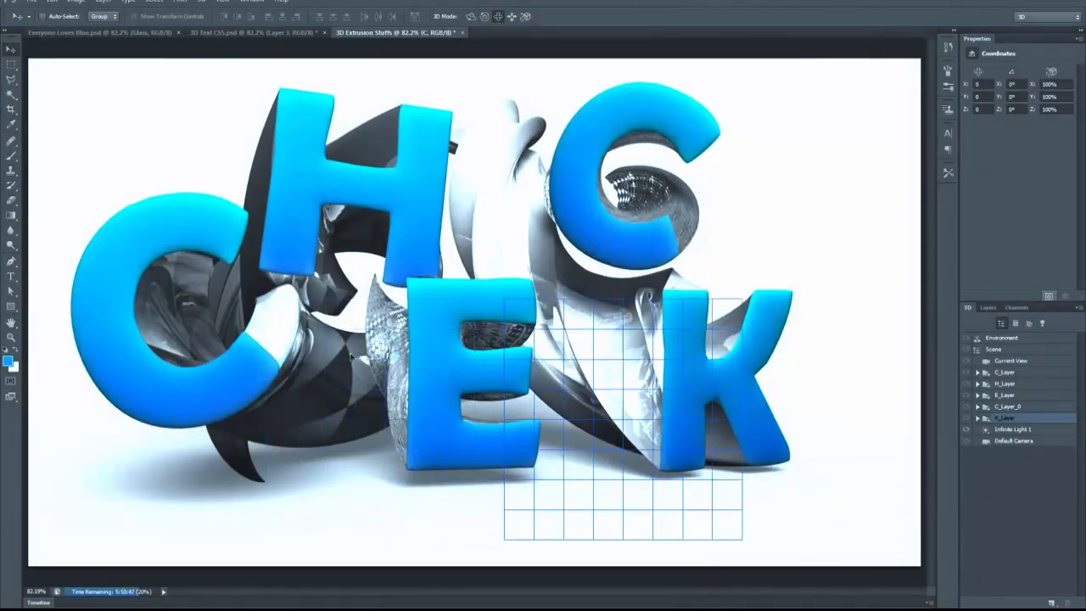
pyautogui.press('Escape')
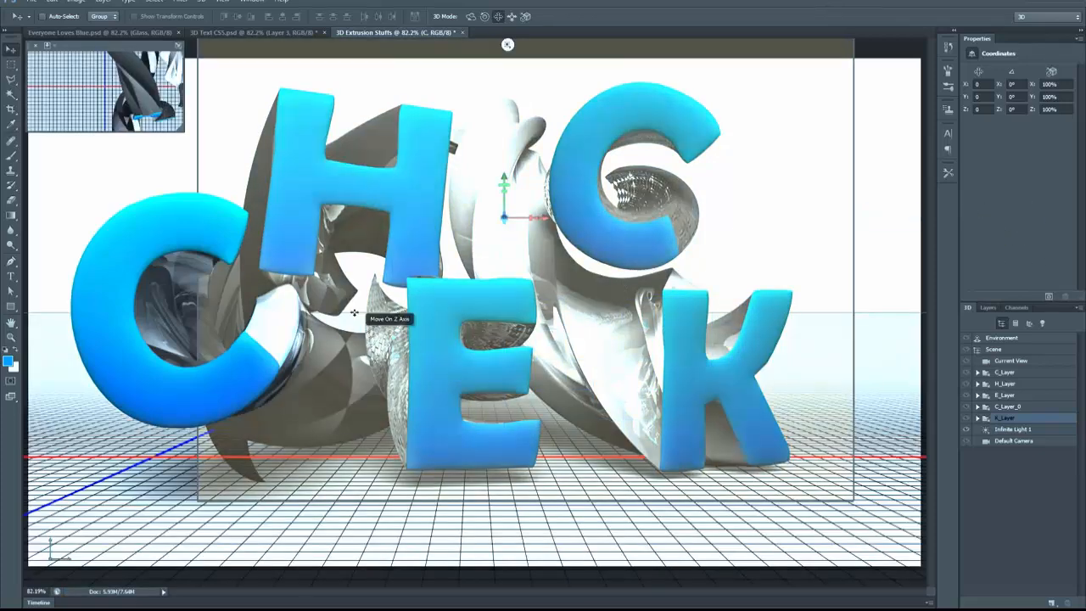
# Step: Show the layer stack and switch to the Ch-Ch-Check It workspace
pyautogui.click(989, 307)
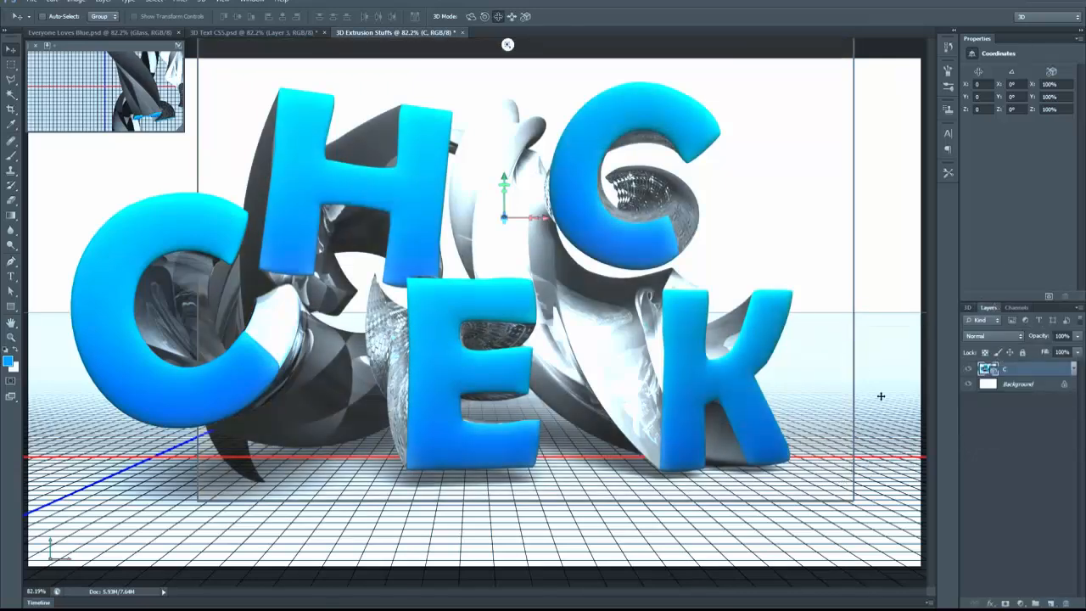
pyautogui.click(1049, 16)
pyautogui.click(1041, 31)
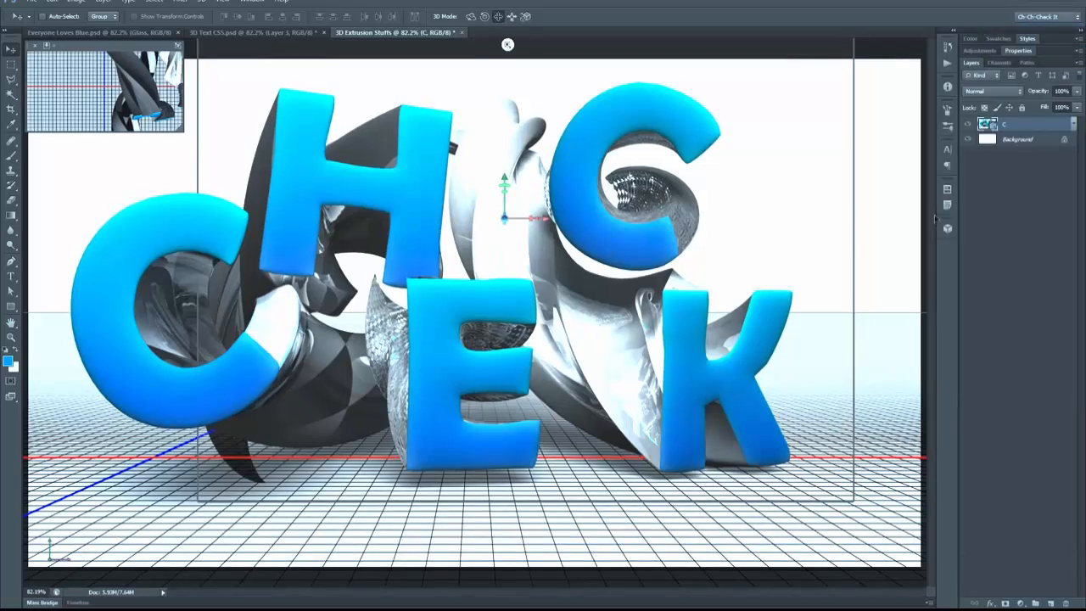
# Step: Convert the Background into a regular layer named BG
pyautogui.doubleClick(1018, 139)
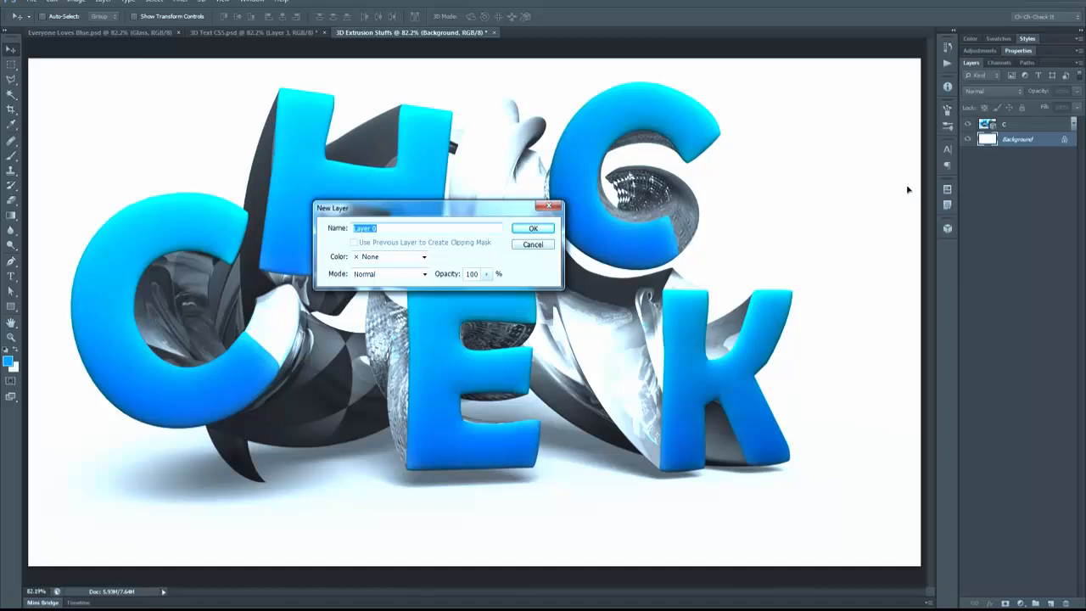
pyautogui.write('BG')
pyautogui.press('Return')
# Step: Add a gradient overlay to the BG layer with the Radial style and a 0° angle
pyautogui.click(989, 602)
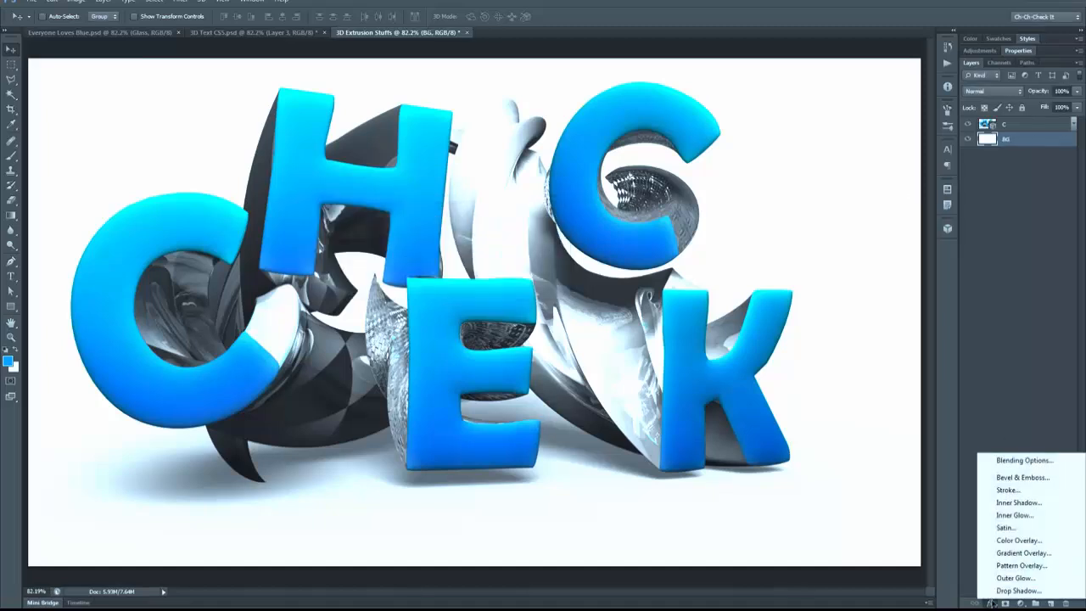
pyautogui.click(1028, 559)
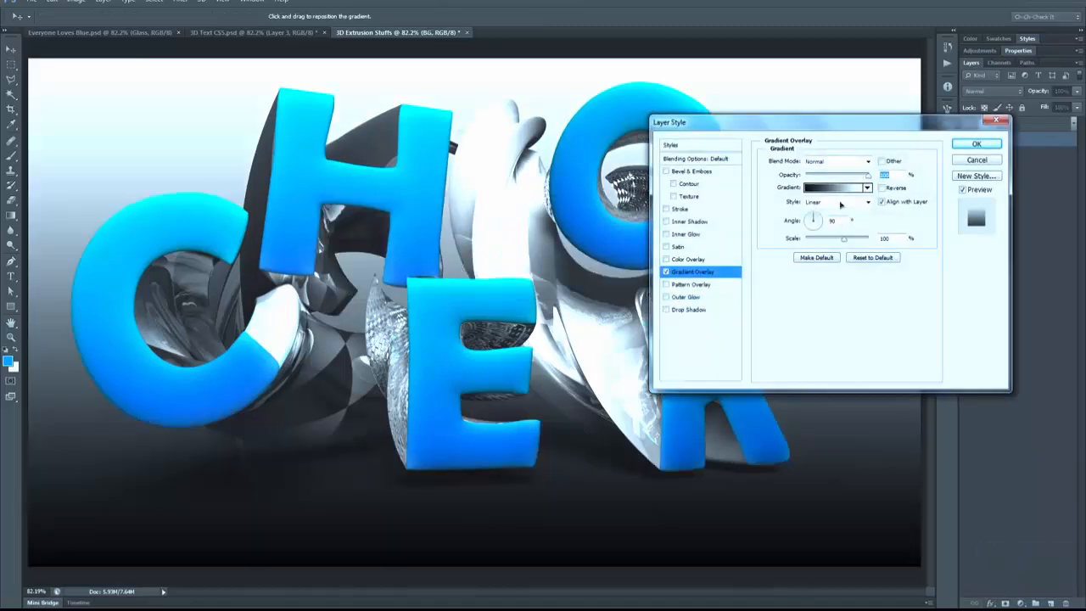
pyautogui.click(832, 202)
pyautogui.click(833, 222)
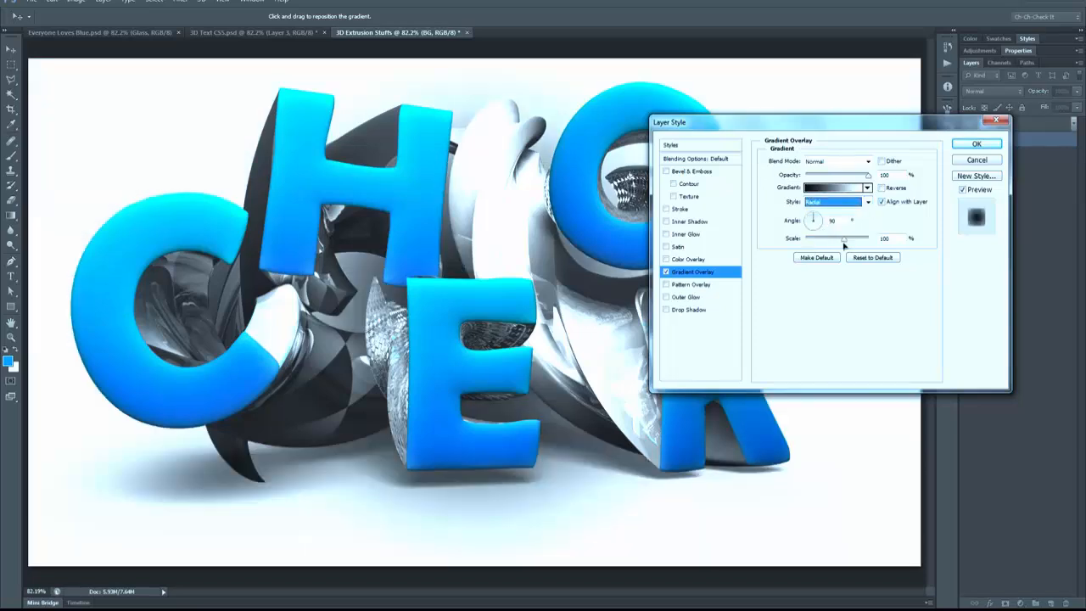
pyautogui.click(787, 221)
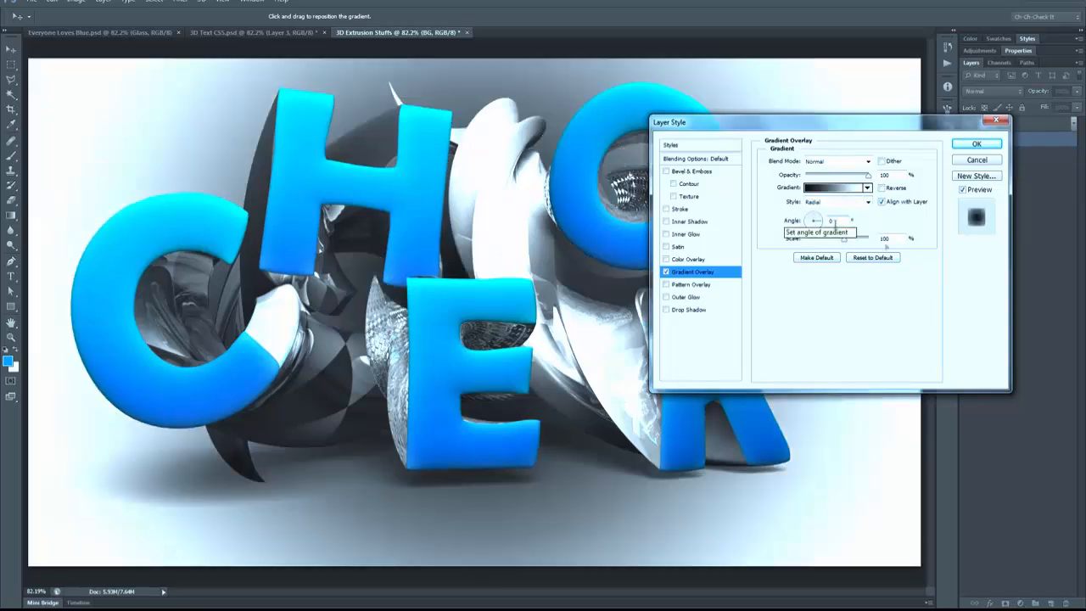
# Step: Set the starting color stop of the BG gradient to light blue 64c7eb
pyautogui.click(835, 187)
pyautogui.doubleClick(770, 387)
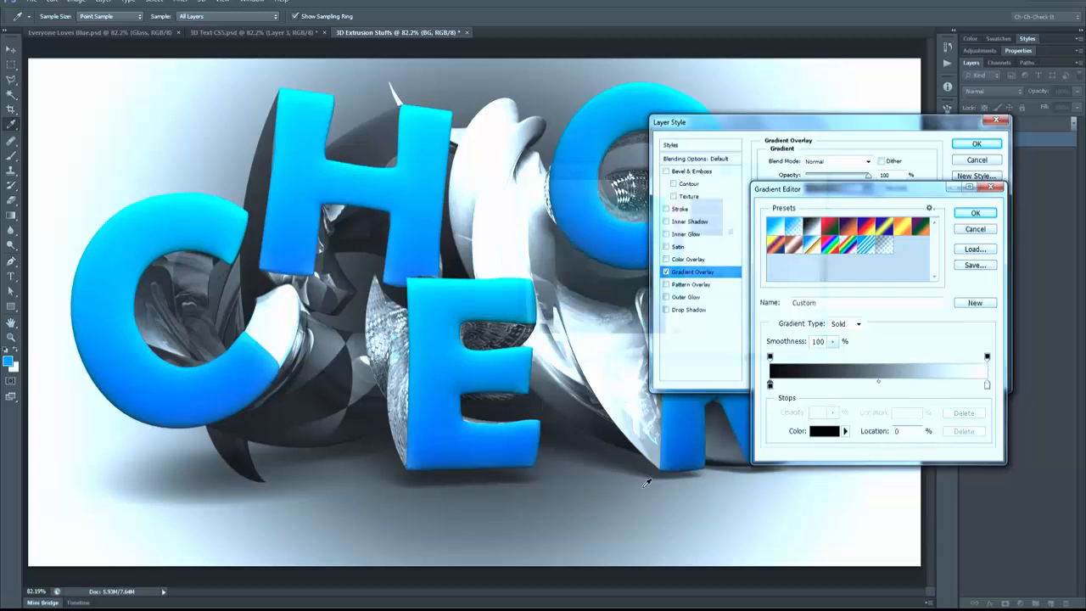
pyautogui.click(609, 208)
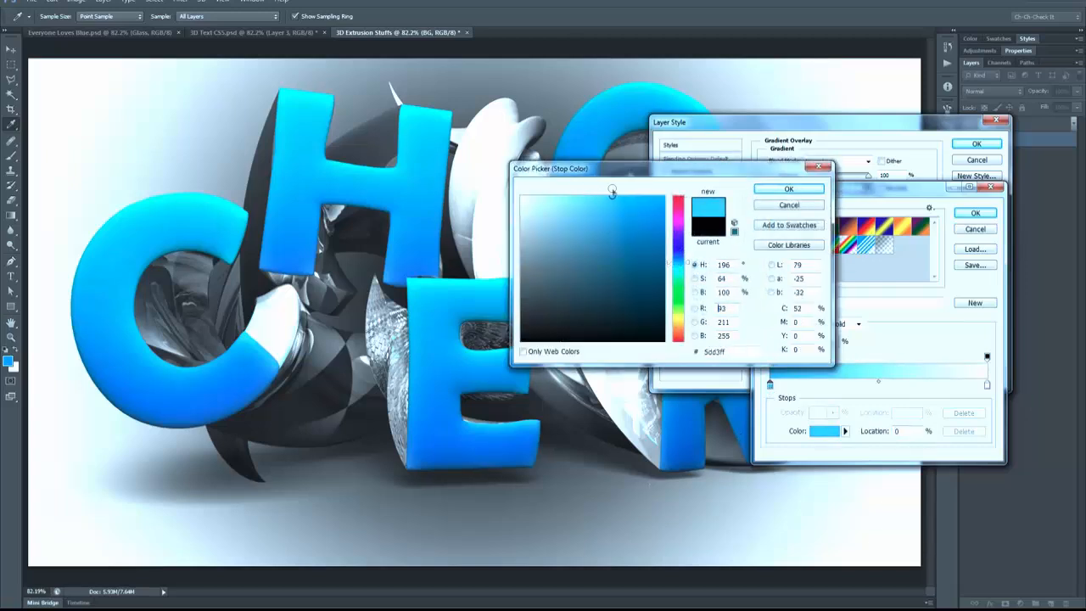
pyautogui.moveTo(609, 208); pyautogui.dragTo(602, 207)
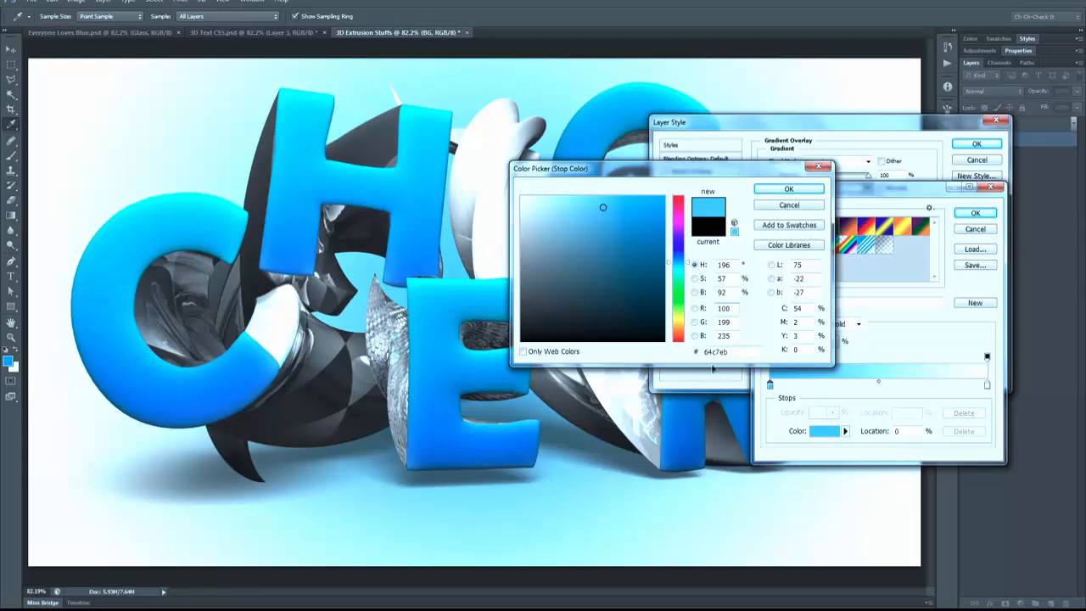
pyautogui.click(787, 189)
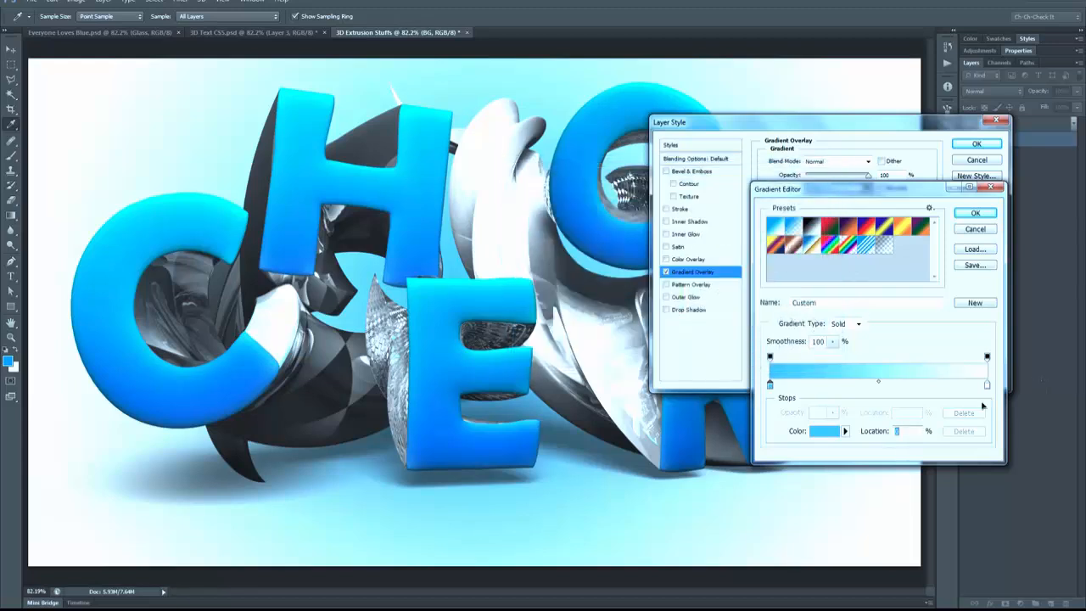
# Step: Set the end color stop of the BG gradient to muted blue 74a5c4, apply the overlay and collapse the layer's effects
pyautogui.click(987, 385)
pyautogui.doubleClick(986, 385)
pyautogui.moveTo(678, 264); pyautogui.dragTo(678, 255)
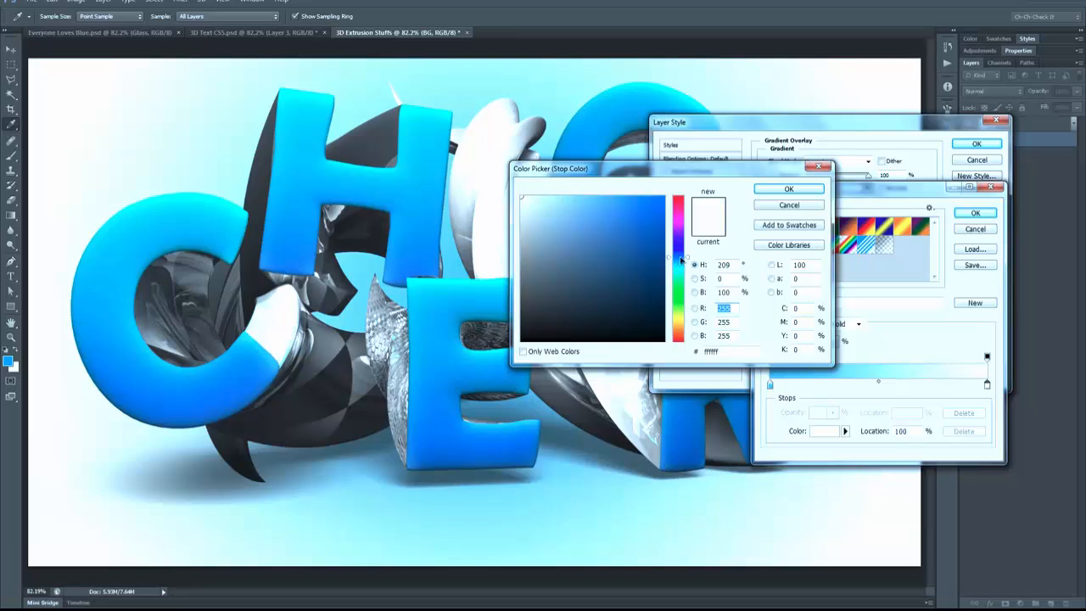
pyautogui.click(583, 235)
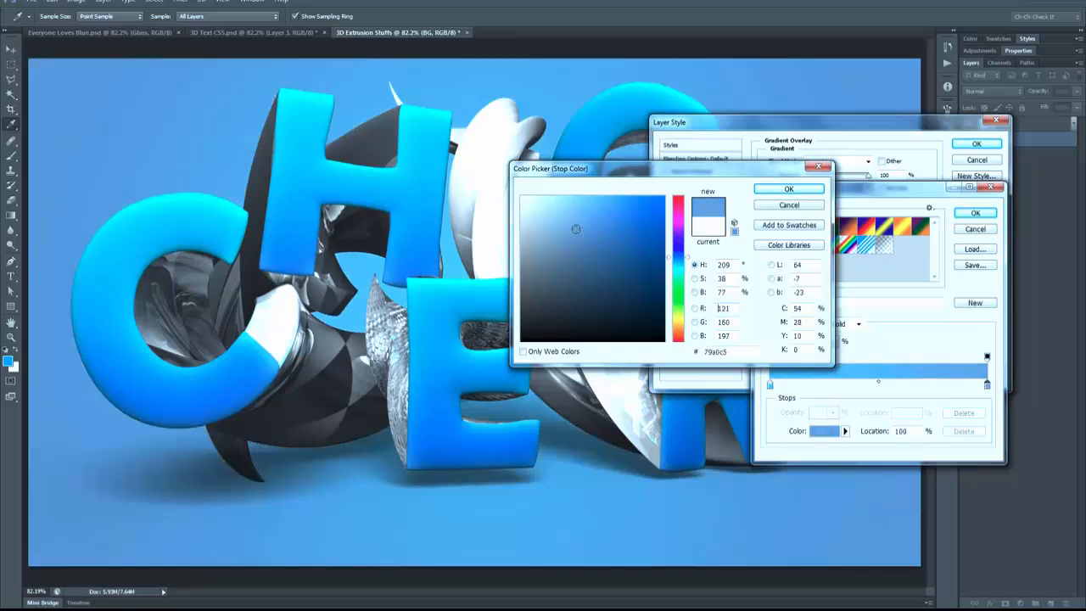
pyautogui.click(578, 229)
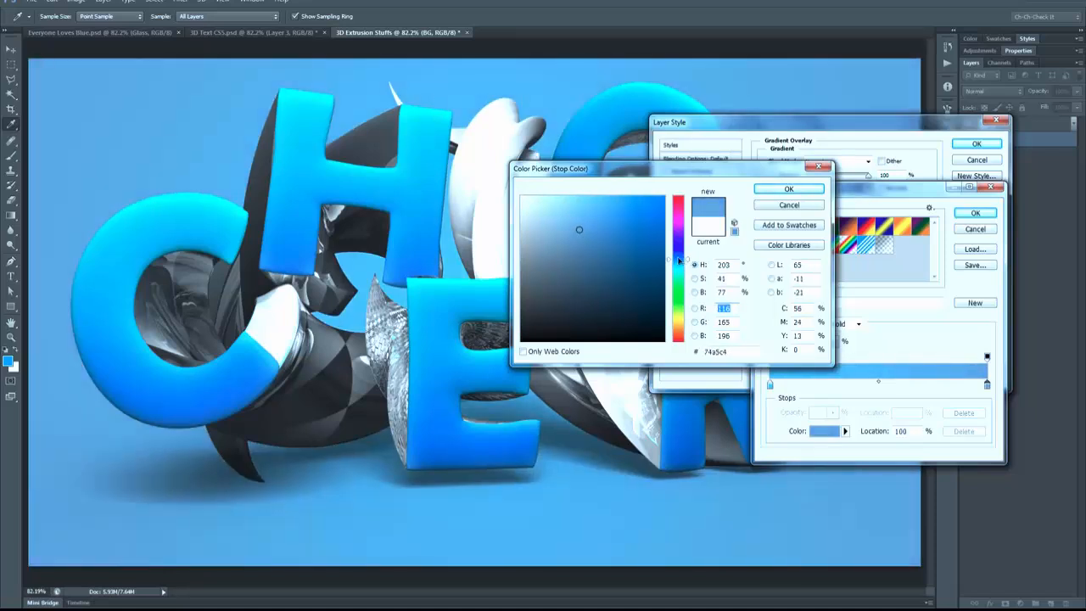
pyautogui.click(684, 260)
pyautogui.click(788, 188)
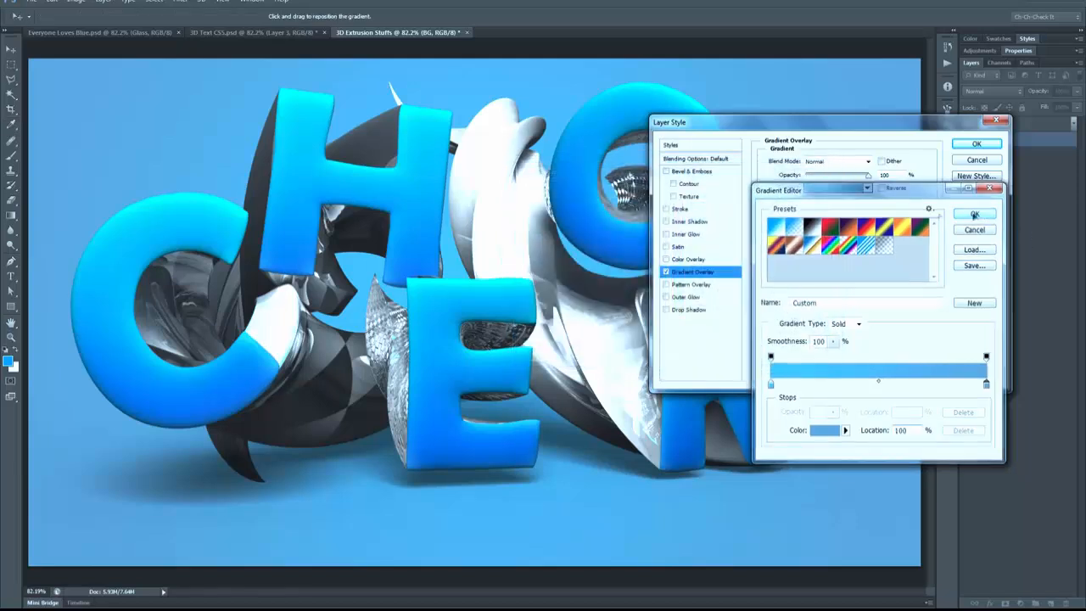
pyautogui.click(975, 213)
pyautogui.click(967, 144)
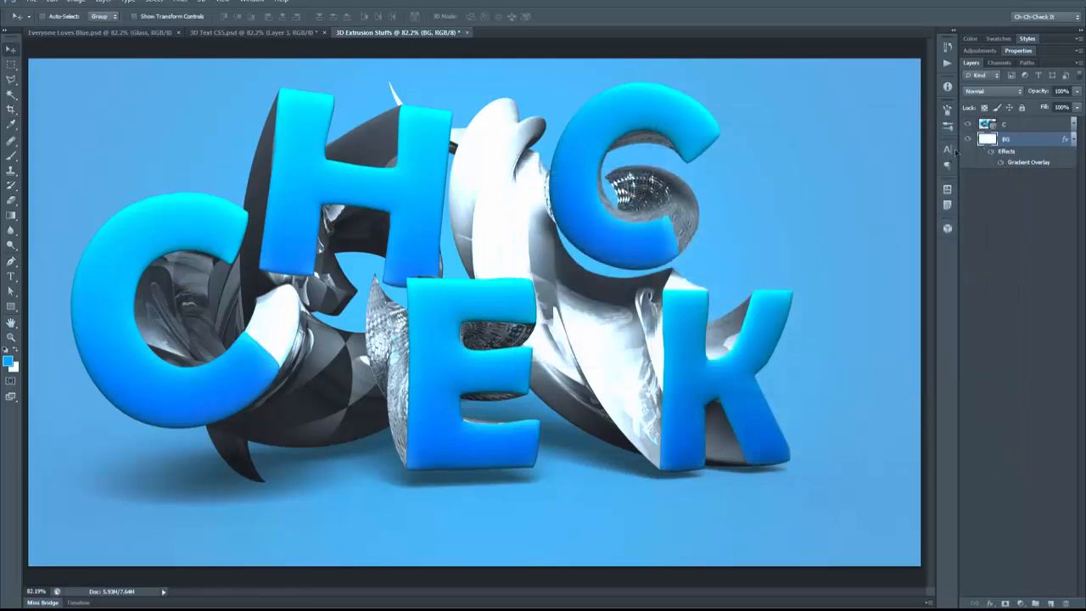
pyautogui.click(1074, 140)
# Step: Stamp all visible layers into a new layer above the 3D layer and name it Merged
pyautogui.click(1018, 125)
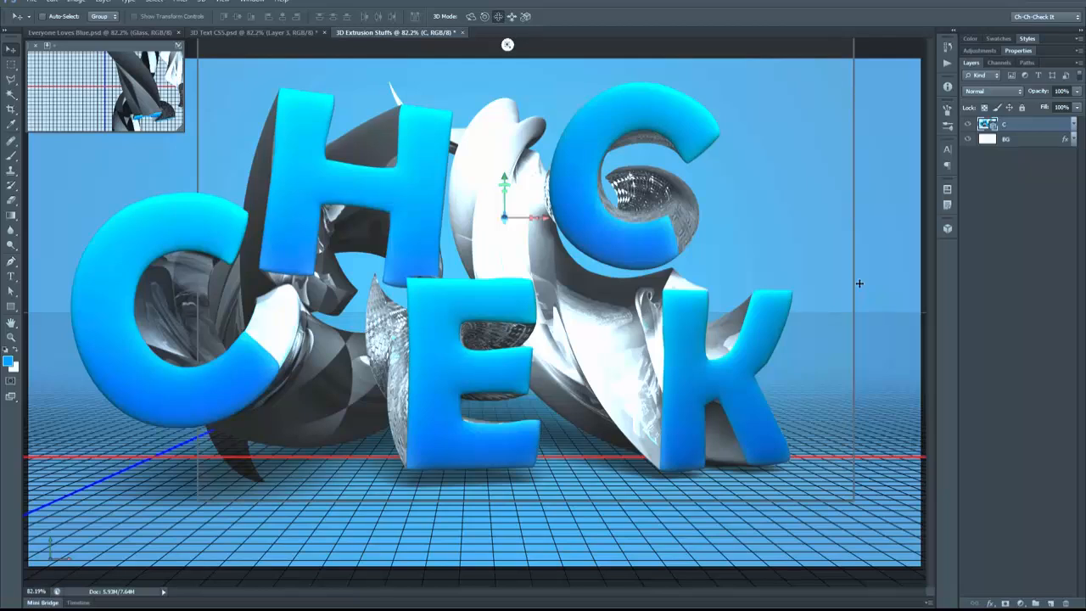
pyautogui.hotkey('ctrl', 'shift', 'alt', 'e')
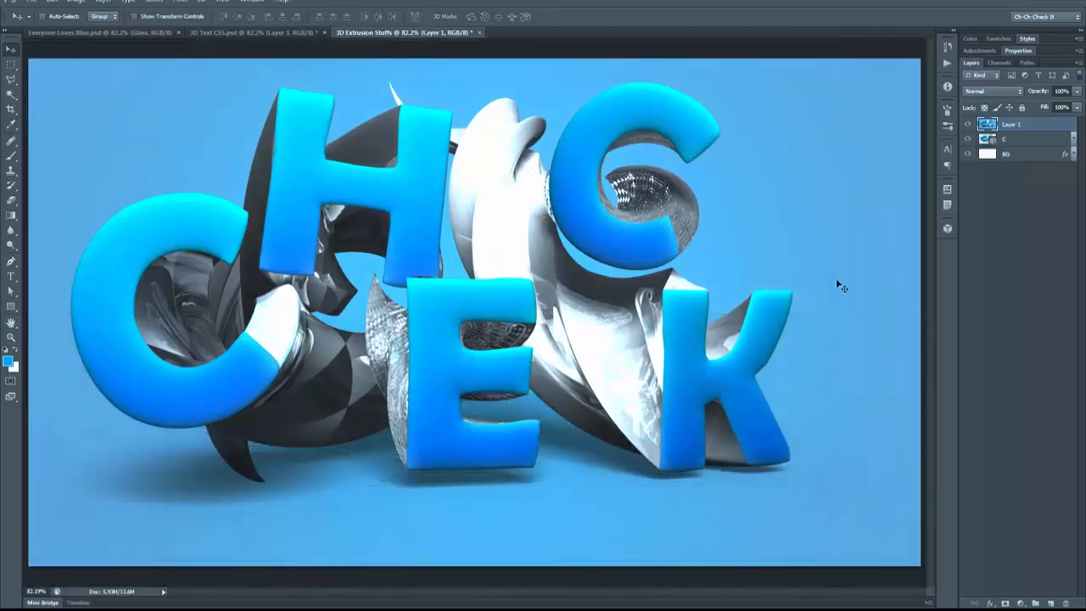
pyautogui.doubleClick(1011, 125)
pyautogui.write('Merged')
pyautogui.press('Return')
# Step: Duplicate the Merged layer and name the copy Blur
pyautogui.hotkey('ctrl', 'j')
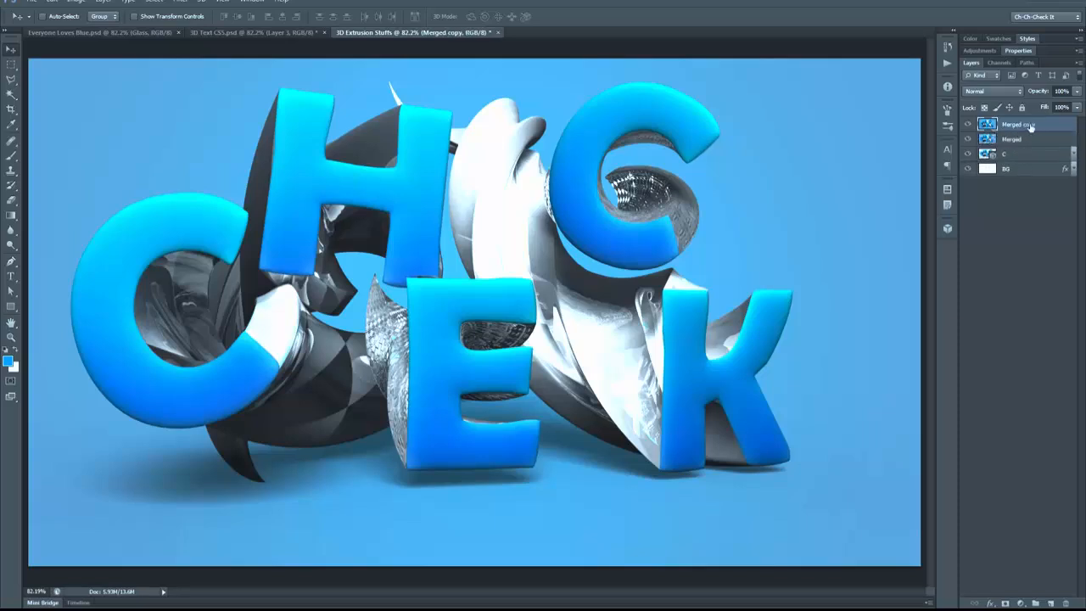
pyautogui.doubleClick(1021, 125)
pyautogui.write('Blur')
pyautogui.press('Return')
# Step: Apply a Gaussian Blur with a 10-pixel radius to the Blur layer
pyautogui.click(180, 1)
pyautogui.moveTo(212, 113)
pyautogui.click(352, 196)
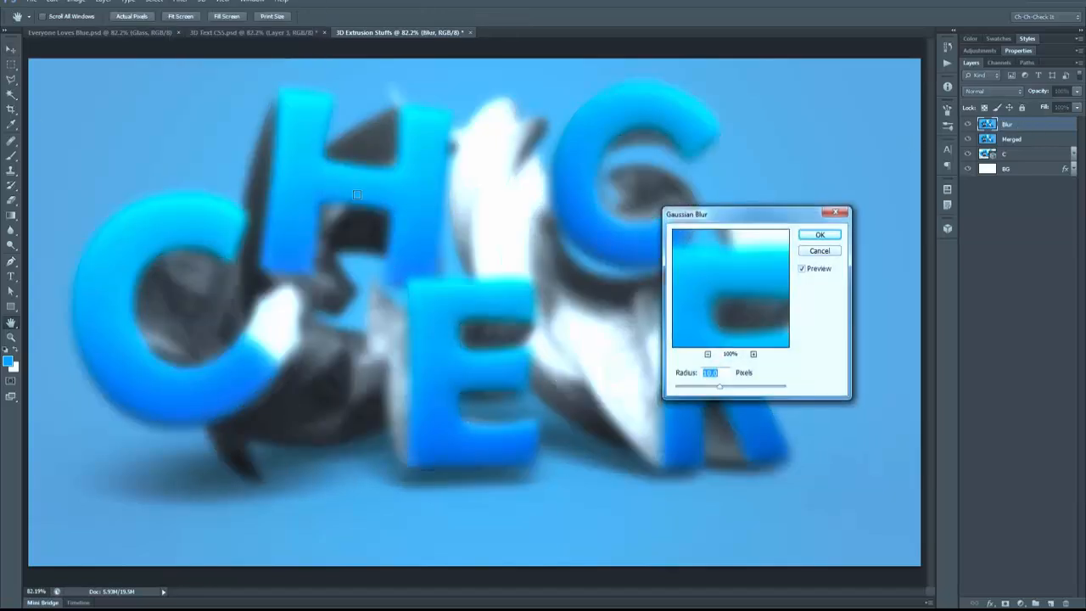
pyautogui.click(818, 235)
# Step: Set the Blur layer's blend mode to Overlay and toggle its visibility to compare before and after
pyautogui.click(997, 91)
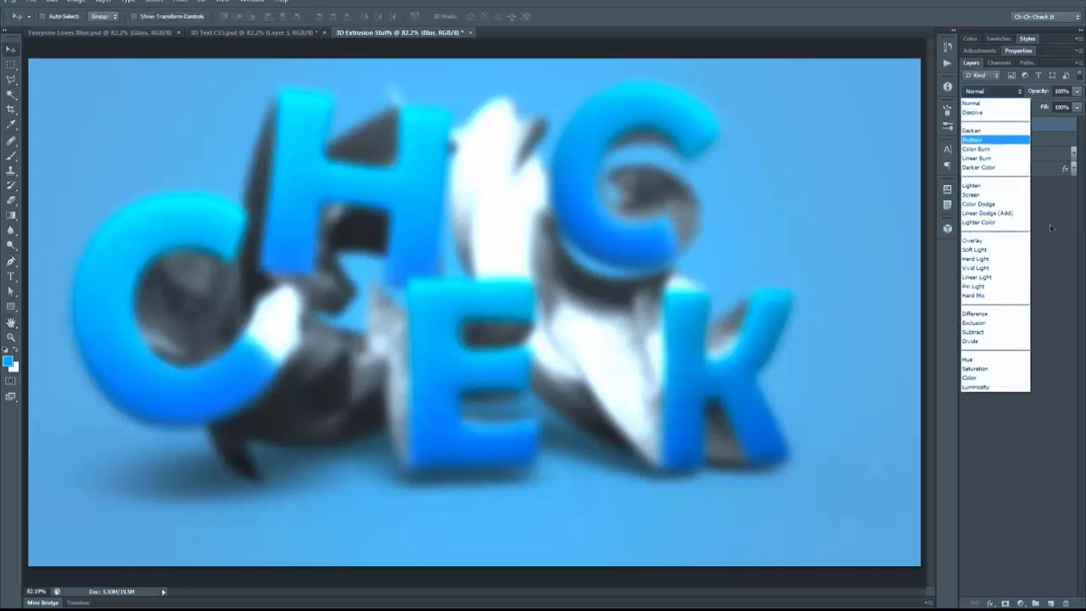
pyautogui.click(997, 242)
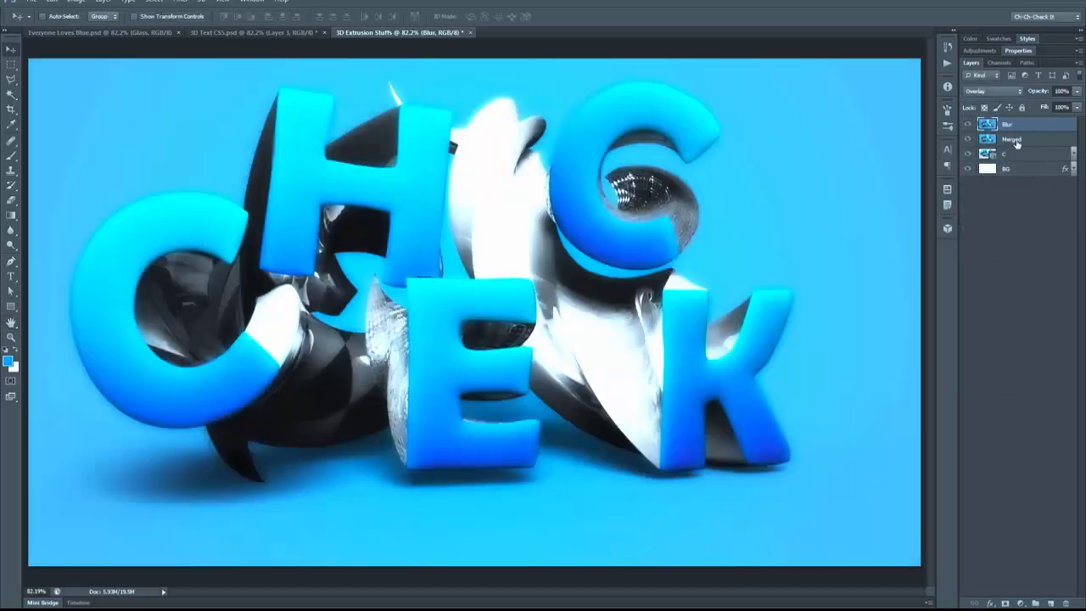
pyautogui.click(967, 125)
pyautogui.click(967, 125)
pyautogui.doubleClick(967, 124)
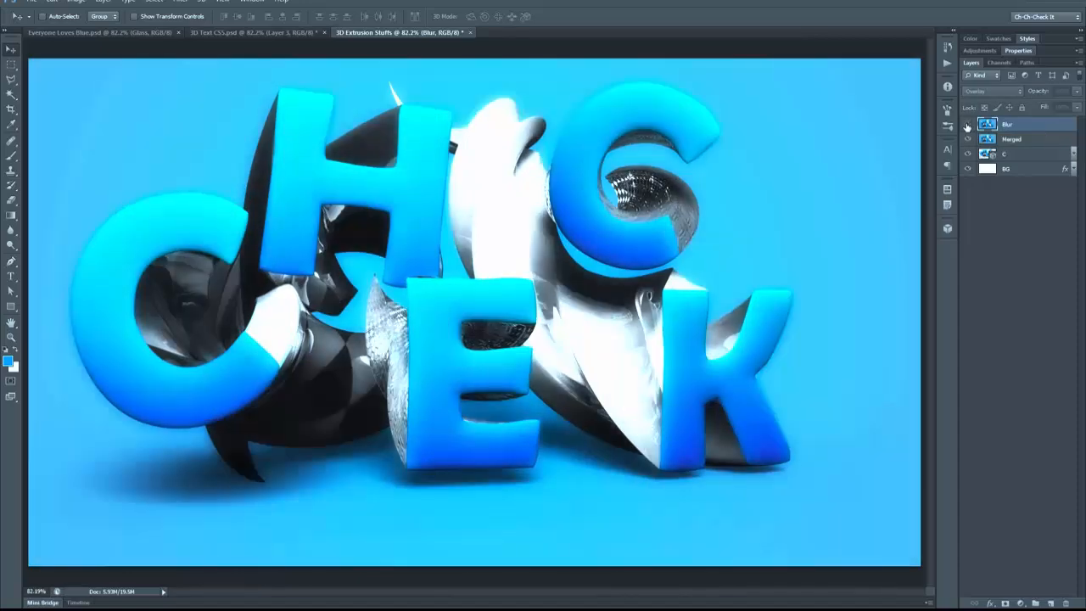
pyautogui.doubleClick(968, 125)
pyautogui.click(967, 125)
pyautogui.click(967, 125)
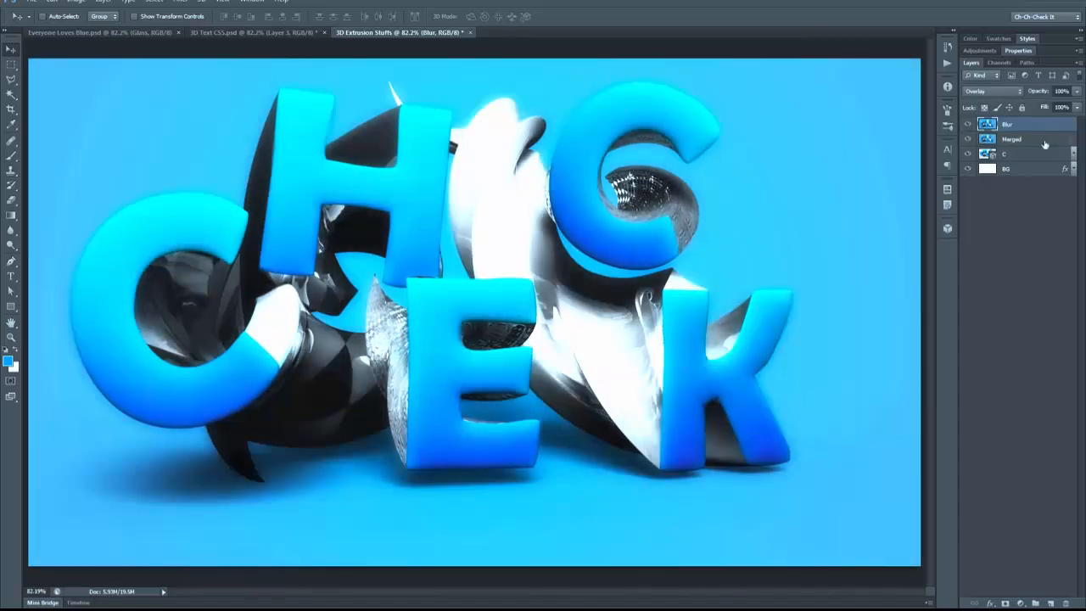
# Step: Lower the opacity of the Blur layer to 70%
pyautogui.moveTo(1042, 92); pyautogui.dragTo(1032, 92)
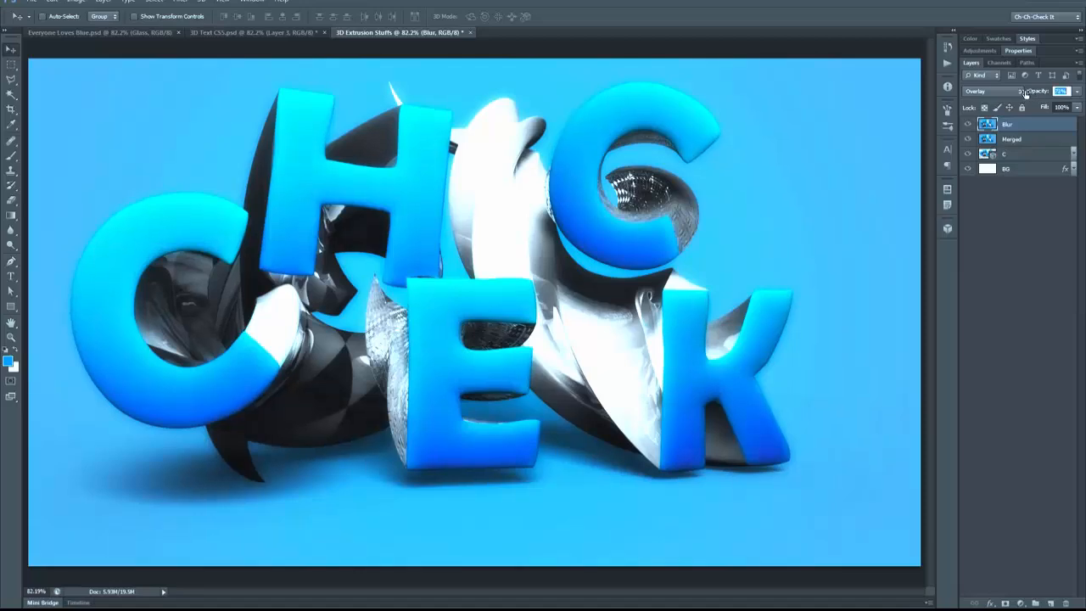
pyautogui.doubleClick(1061, 92)
pyautogui.write('70')
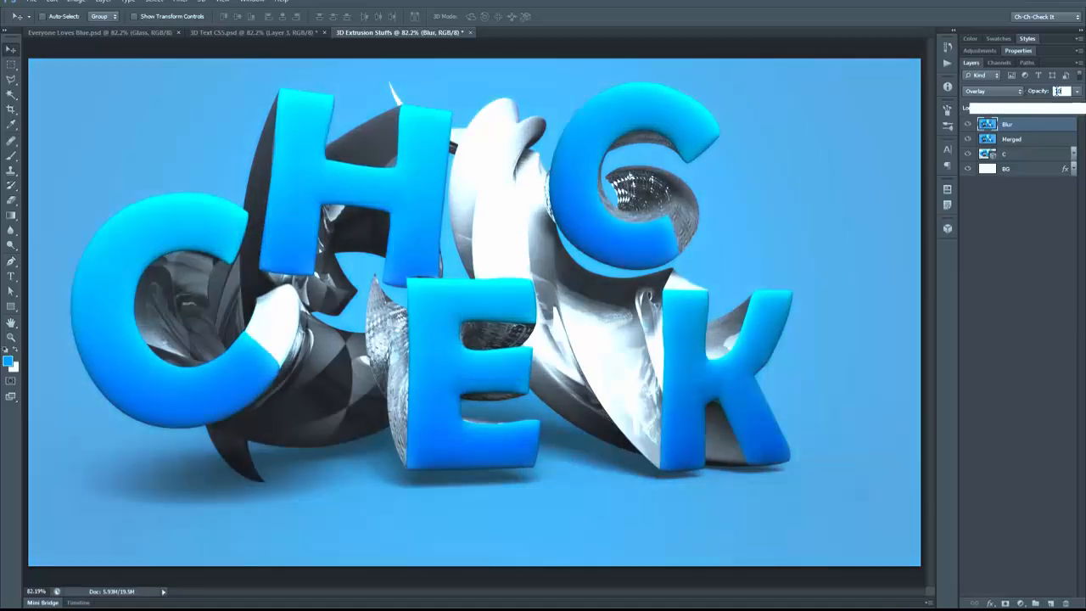
pyautogui.press('Return')
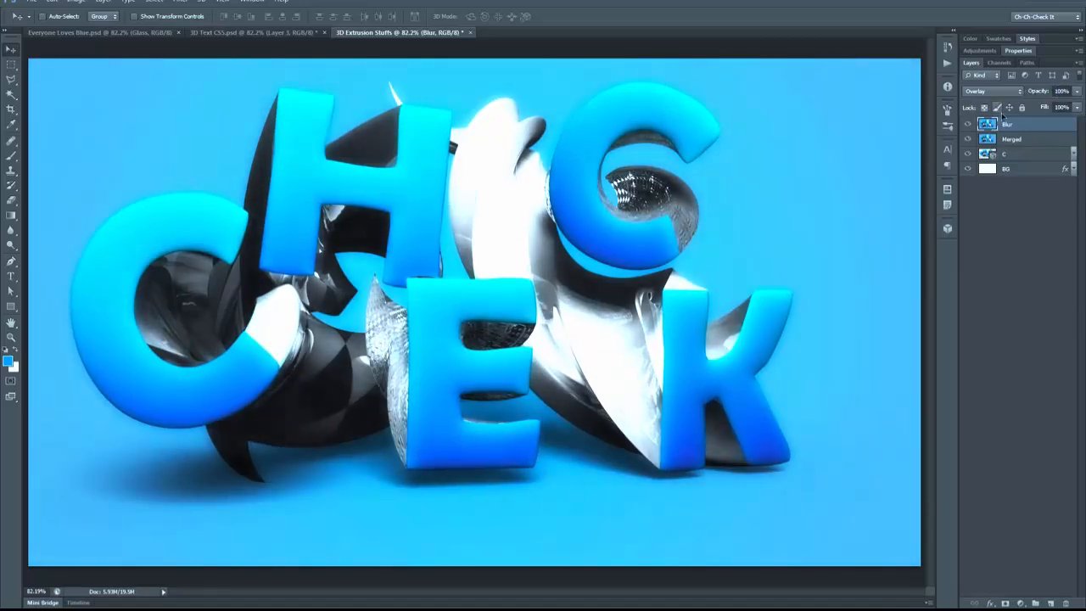
# Step: Add a Black & White adjustment layer above Blur with the Vivid Light blend mode
pyautogui.click(980, 51)
pyautogui.click(1016, 95)
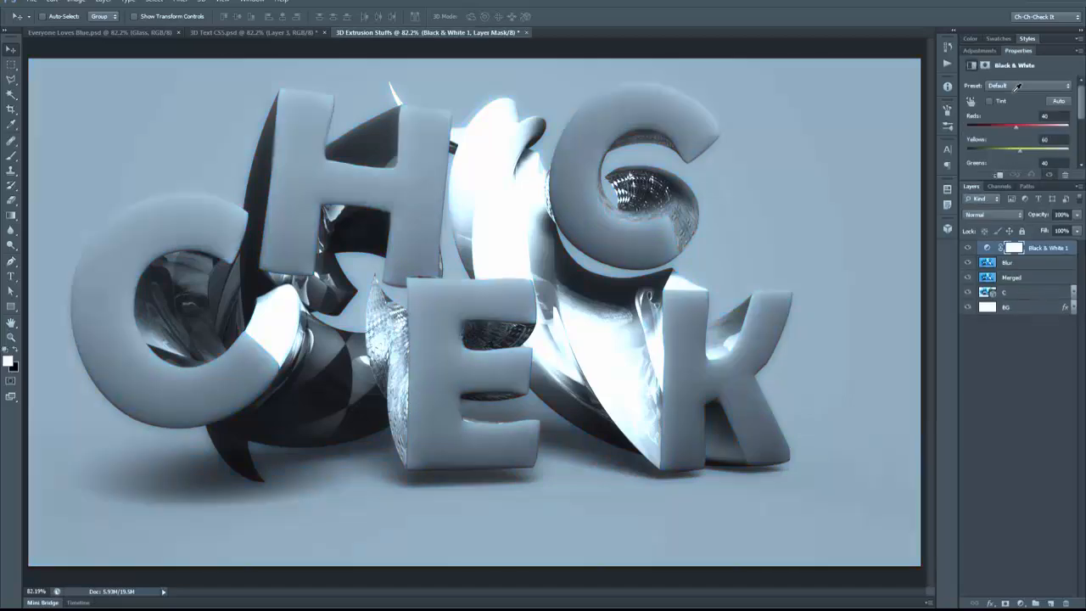
pyautogui.click(994, 214)
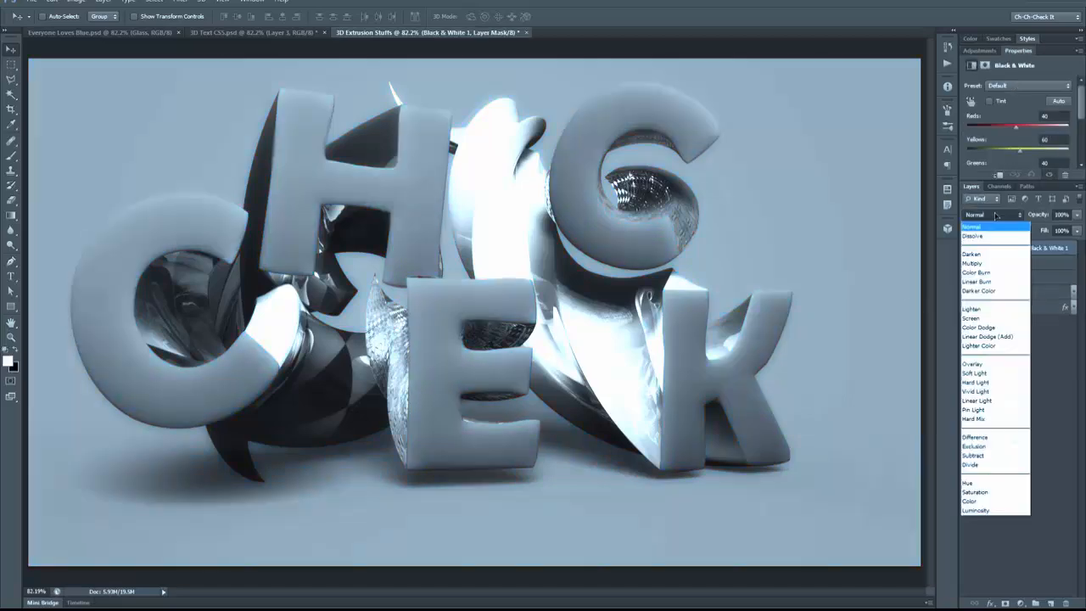
pyautogui.click(993, 392)
# Step: Set the Black & White adjustment layer's fill to 10% and toggle its visibility to compare the effect
pyautogui.click(1060, 231)
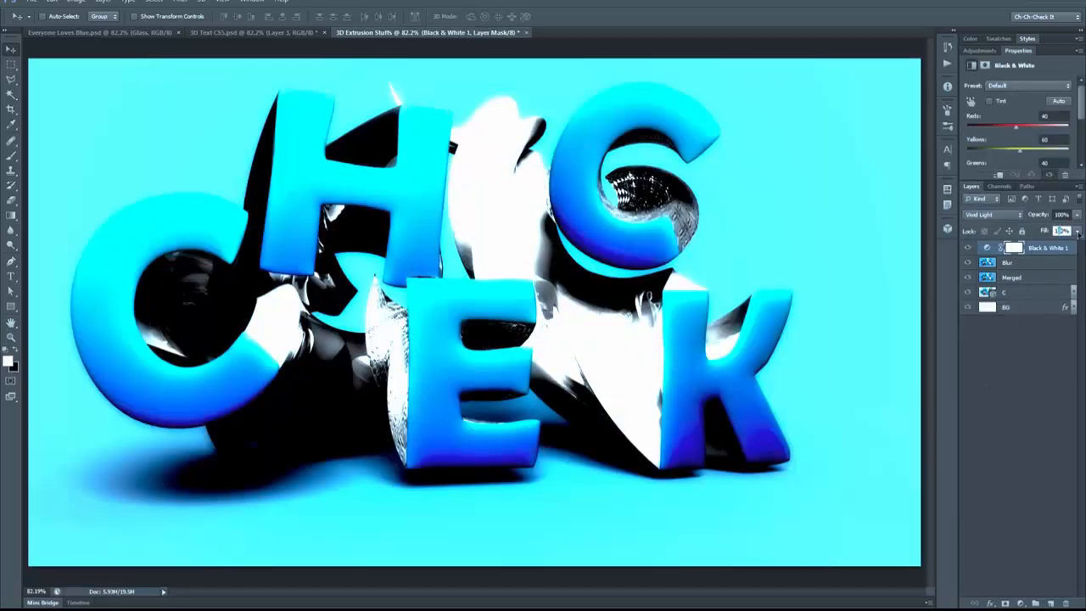
pyautogui.write('10')
pyautogui.click(1025, 264)
pyautogui.click(1043, 249)
pyautogui.click(969, 248)
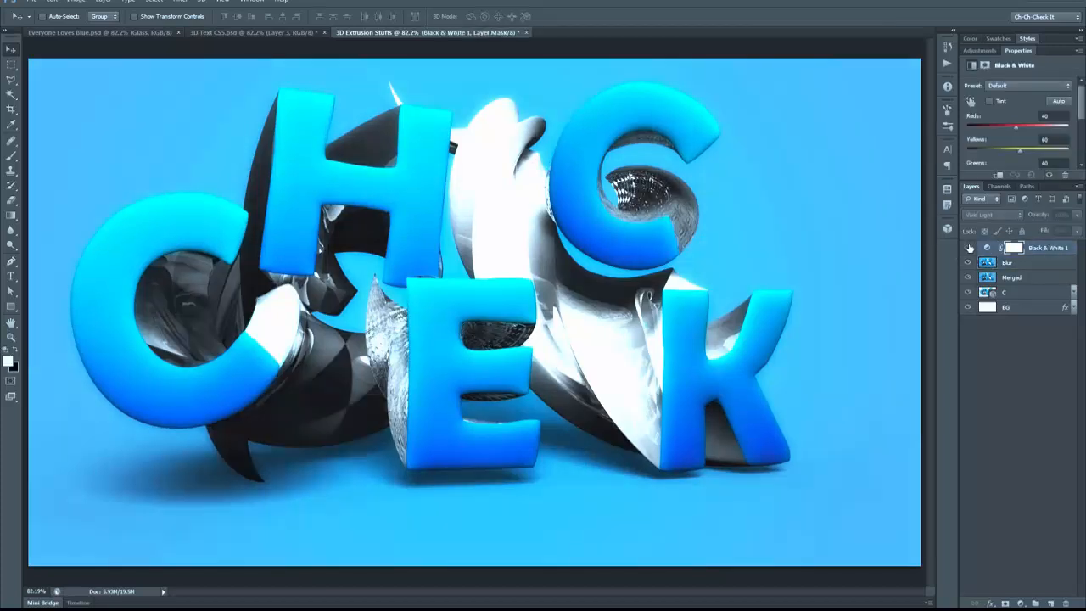
pyautogui.click(969, 248)
pyautogui.click(970, 248)
pyautogui.click(969, 248)
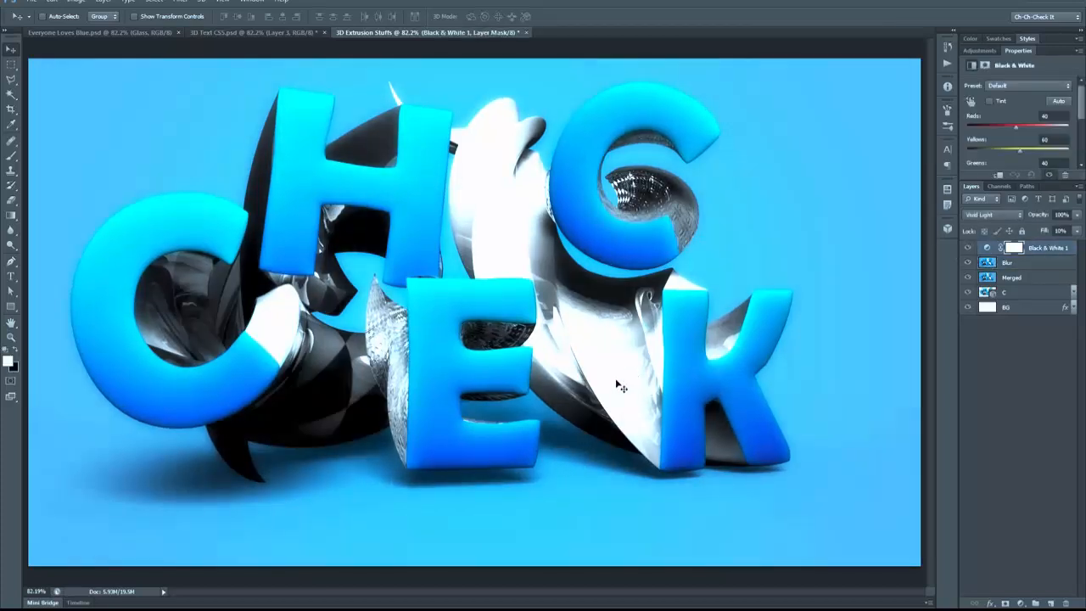
# Step: Reduce the opacity of the Blur layer to 50%
pyautogui.click(1021, 266)
pyautogui.click(1048, 250)
pyautogui.click(1043, 264)
pyautogui.click(1035, 218)
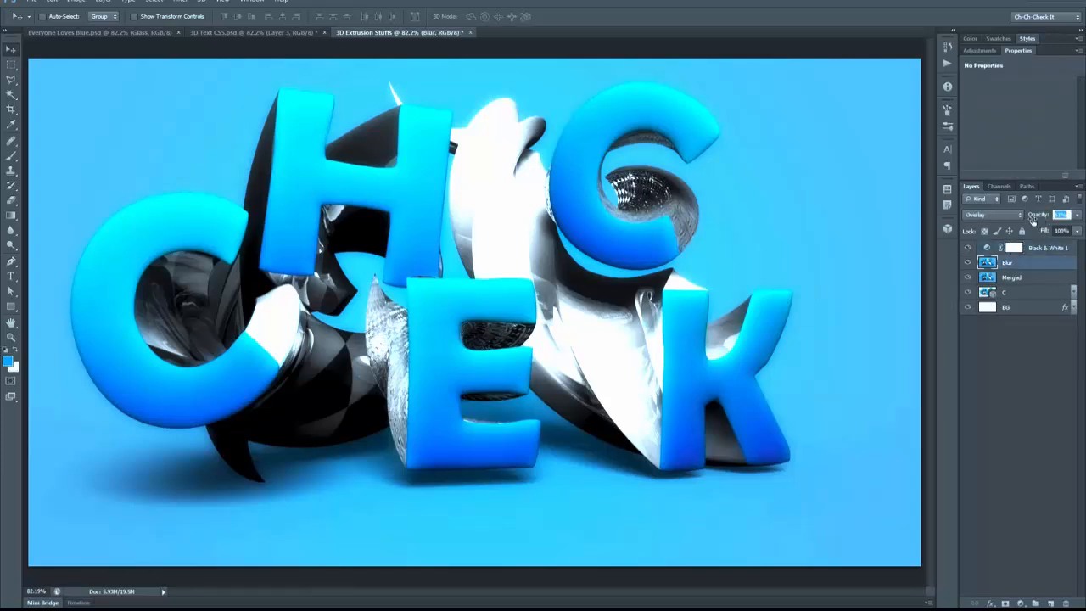
pyautogui.moveTo(1034, 220)
pyautogui.mouseDown()
pyautogui.moveTo(874, 224)
pyautogui.moveTo(1084, 217)
pyautogui.moveTo(1046, 231)
pyautogui.mouseUp()
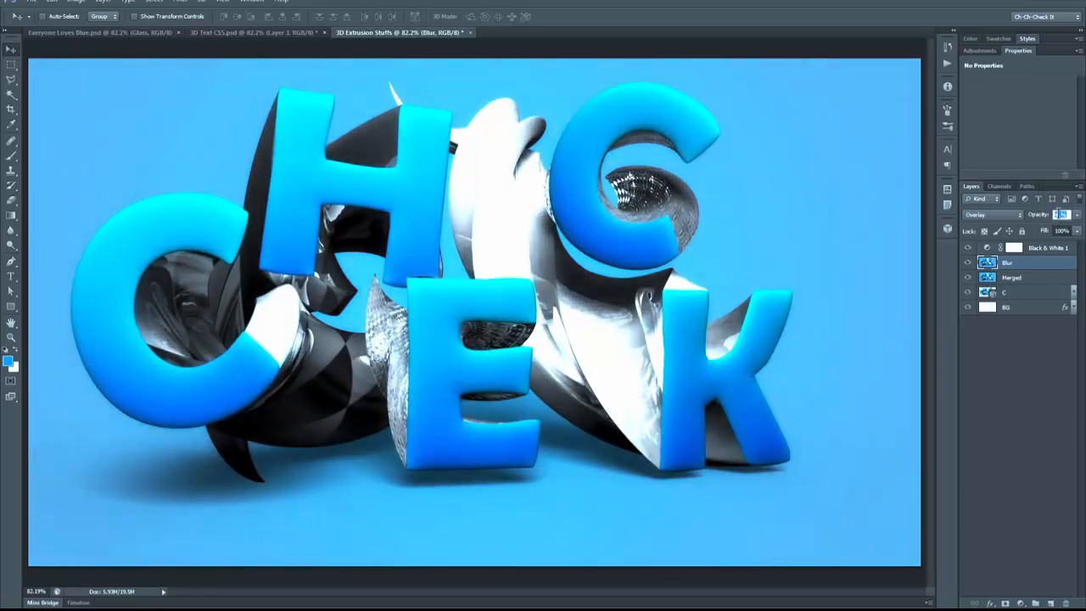
pyautogui.write('50')
pyautogui.press('Return')
# Step: Stamp all visible layers into a new layer above the Black & White adjustment and name it Glass
pyautogui.click(1061, 247)
pyautogui.click(1061, 247)
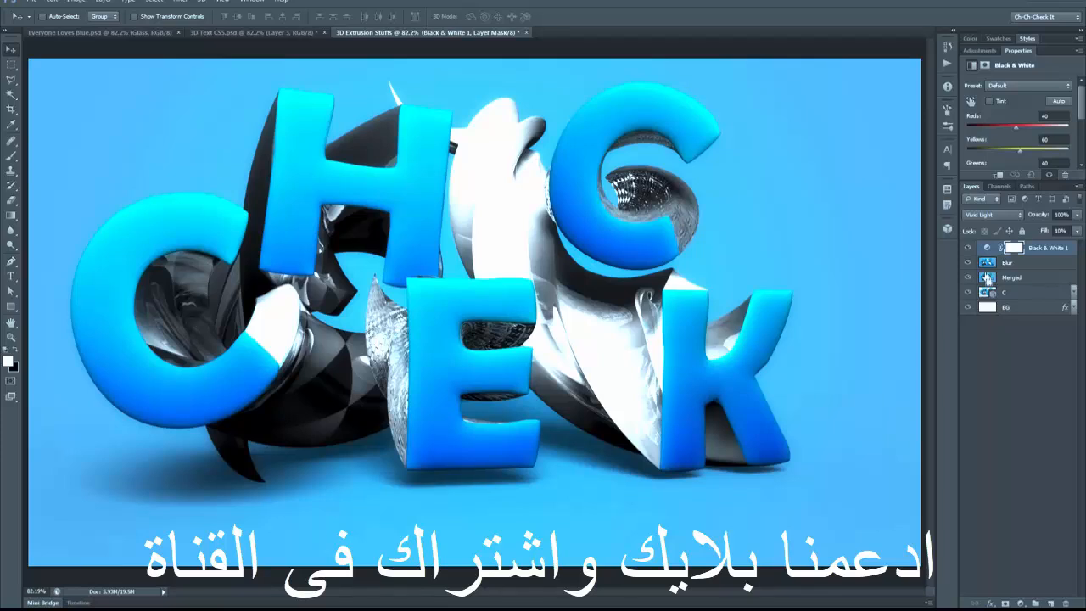
pyautogui.hotkey('ctrl', 'shift', 'alt', 'e')
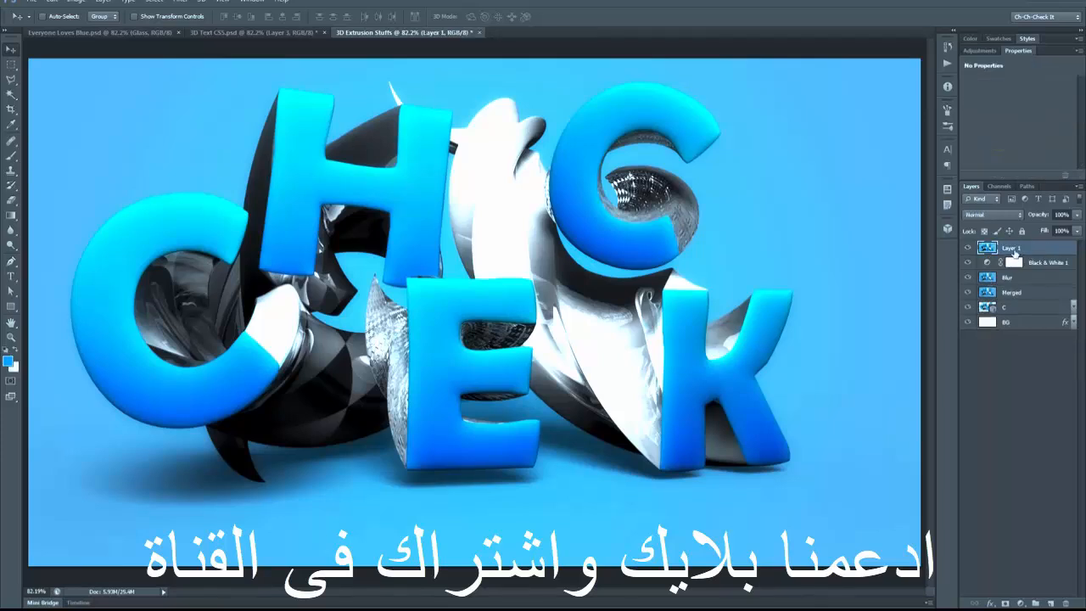
pyautogui.doubleClick(1011, 248)
pyautogui.write('Glass')
pyautogui.press('Return')
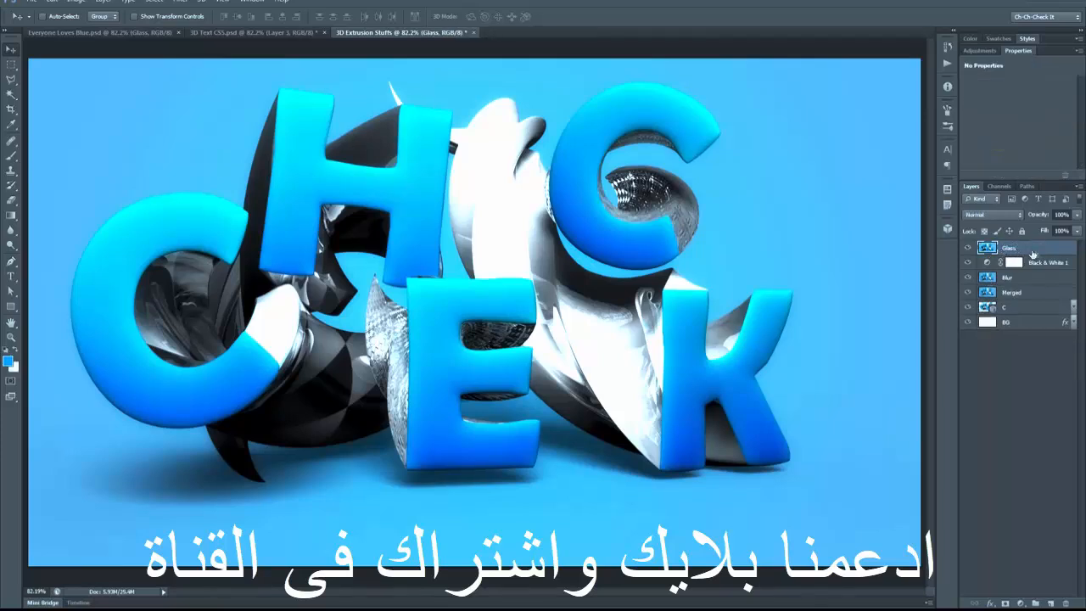